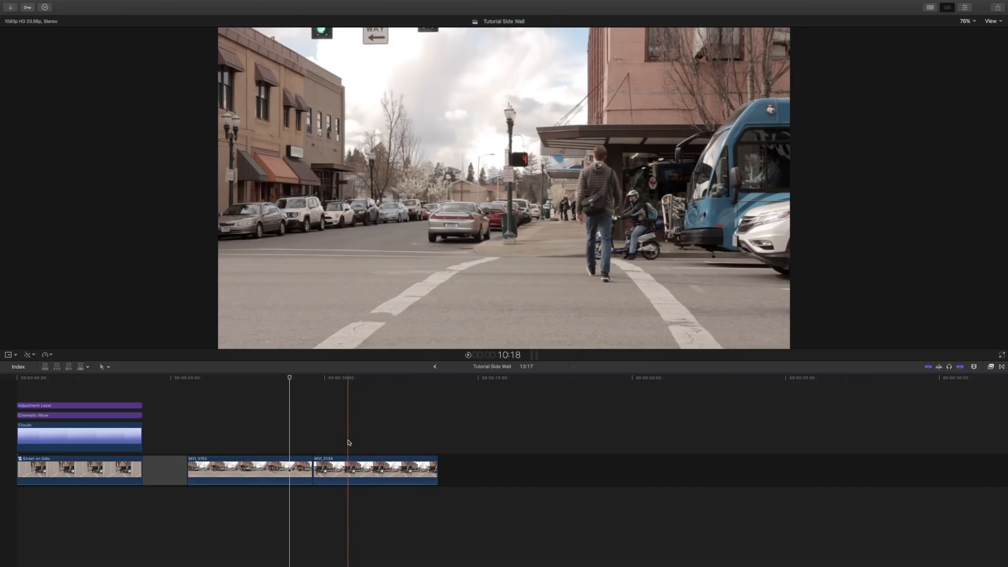
- Play the finished side-wall composite at the start of the timeline to see the target effect
click(48, 383)
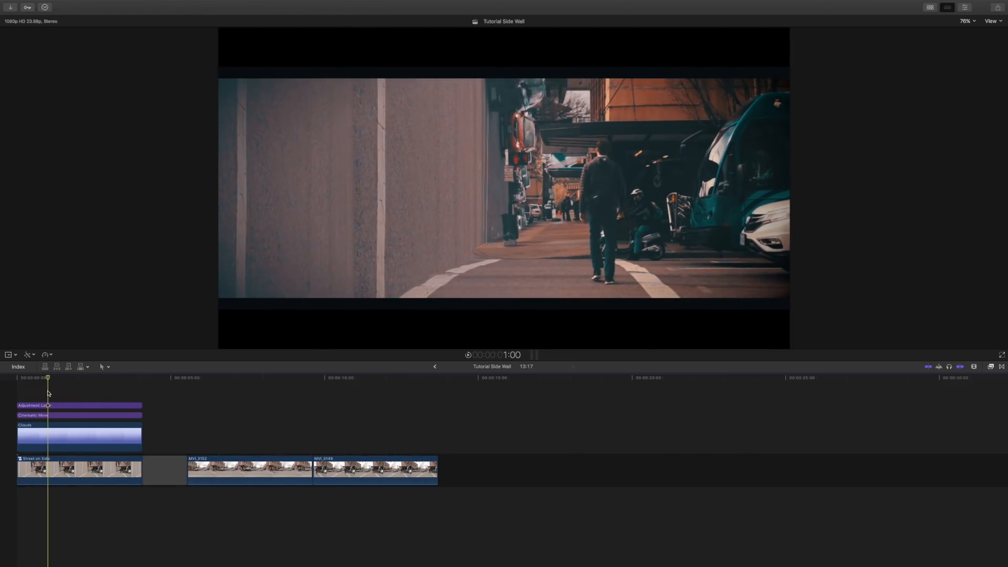
click(14, 396)
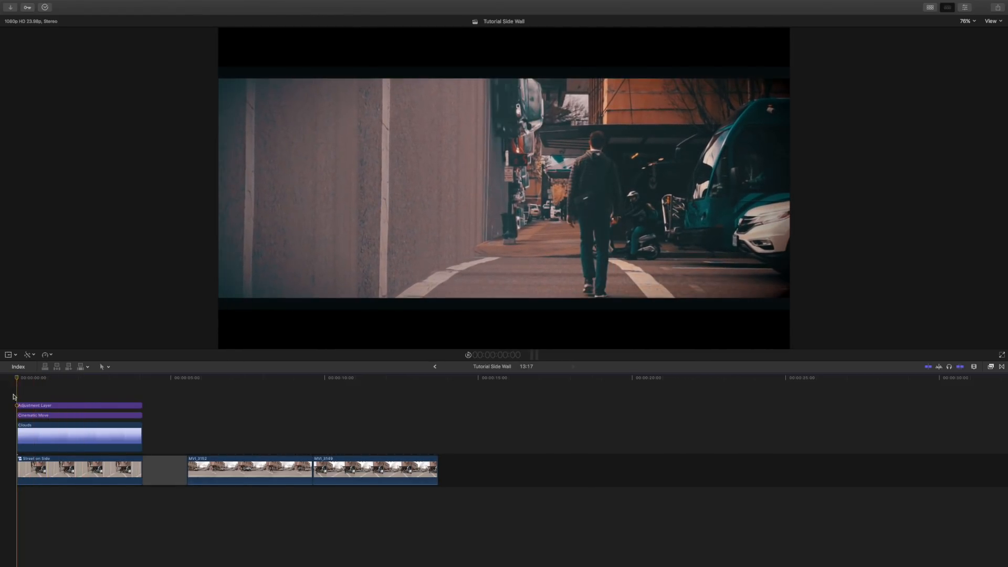
key(space)
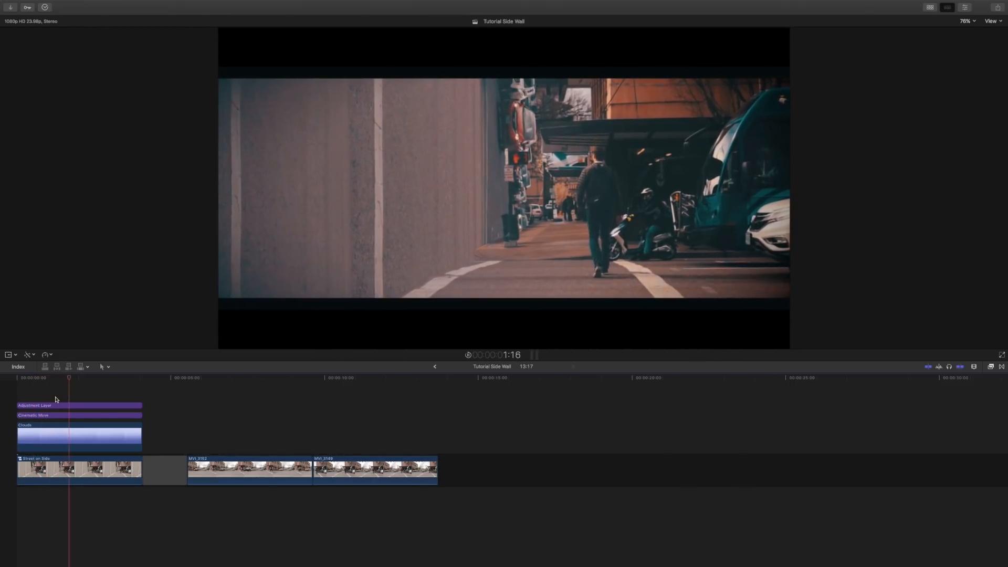
key(space)
click(75, 384)
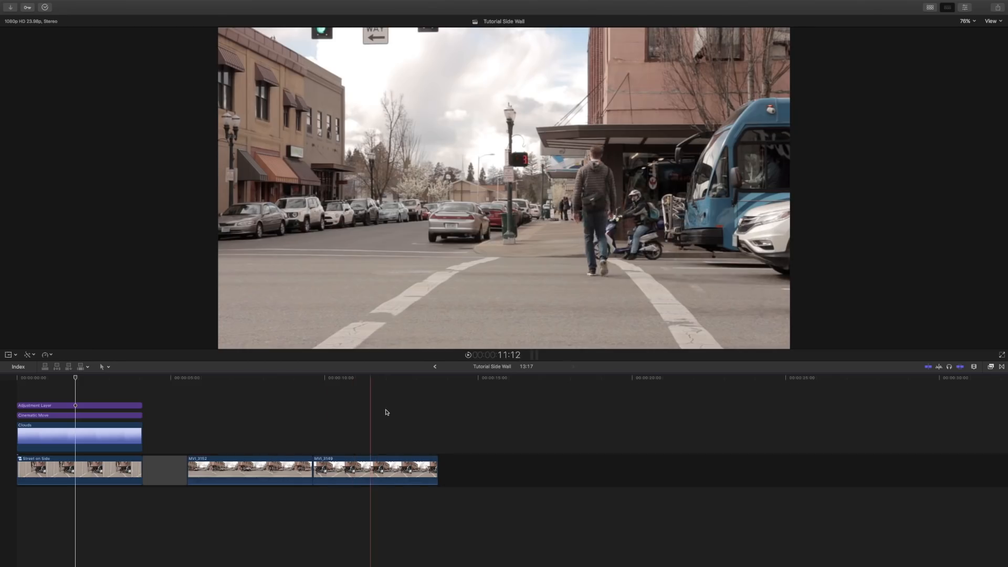
- Compare the two source clips, MVI_3149 with the pedestrian and MVI_3152 with the street, on the timeline
click(357, 420)
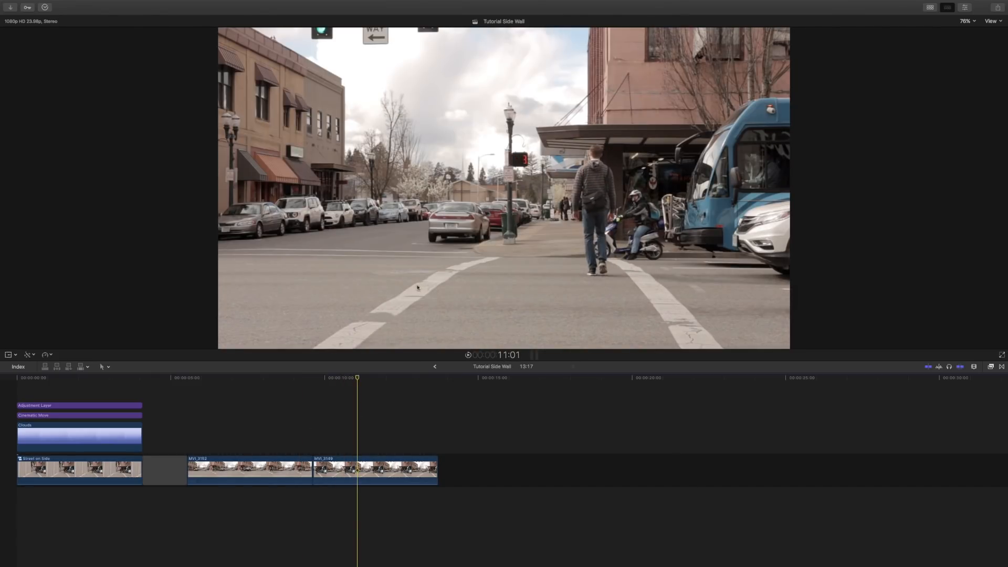
click(290, 440)
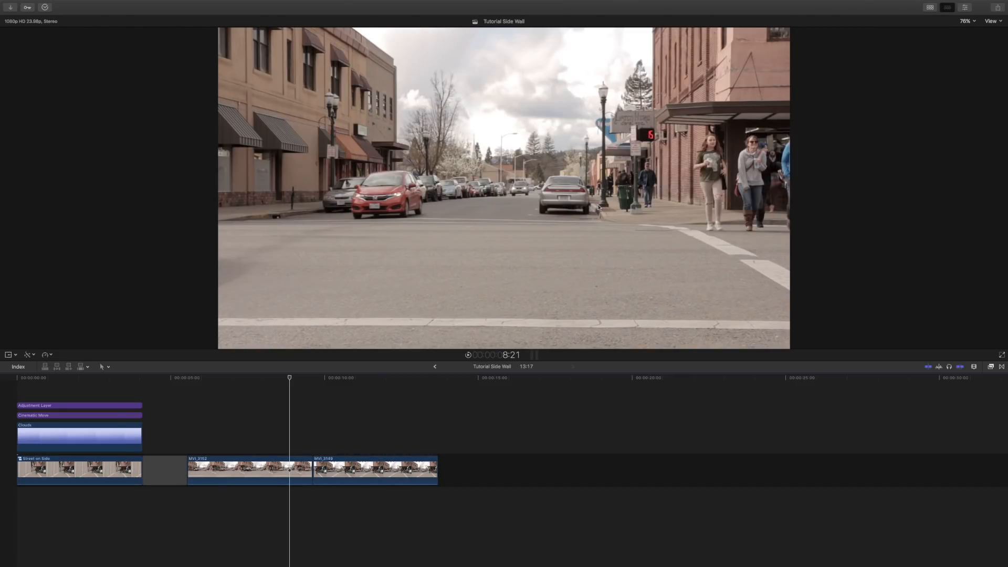
click(359, 438)
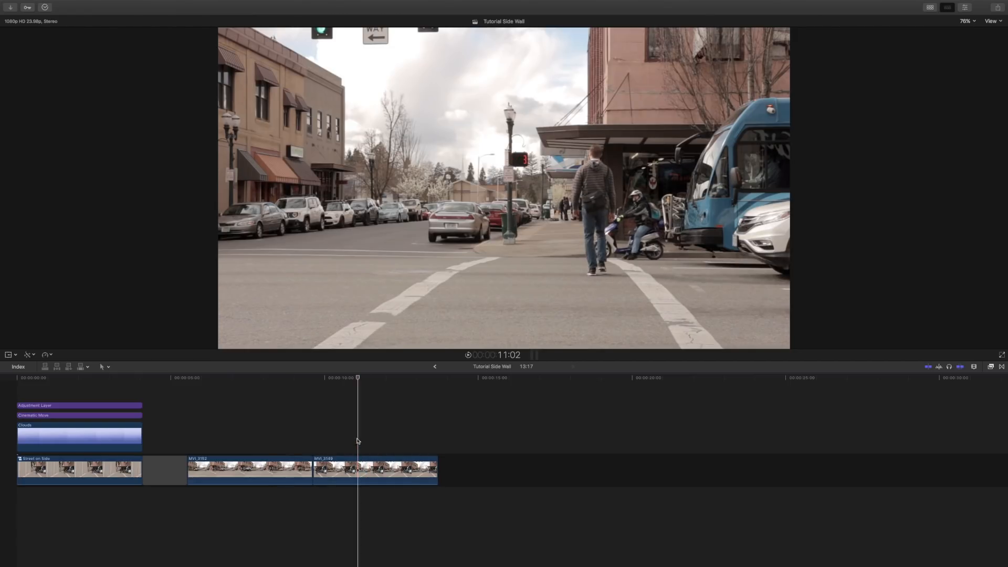
click(354, 472)
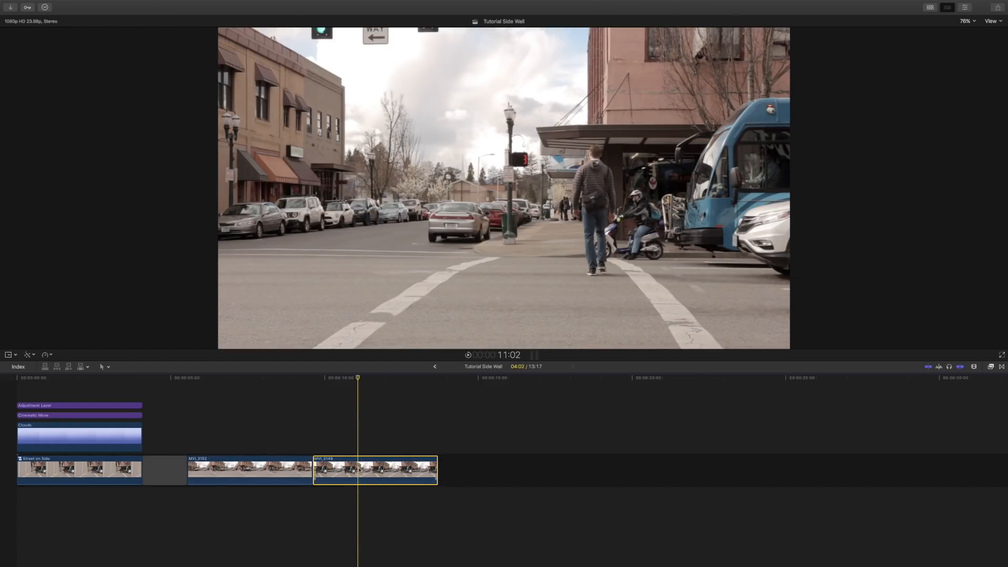
click(277, 473)
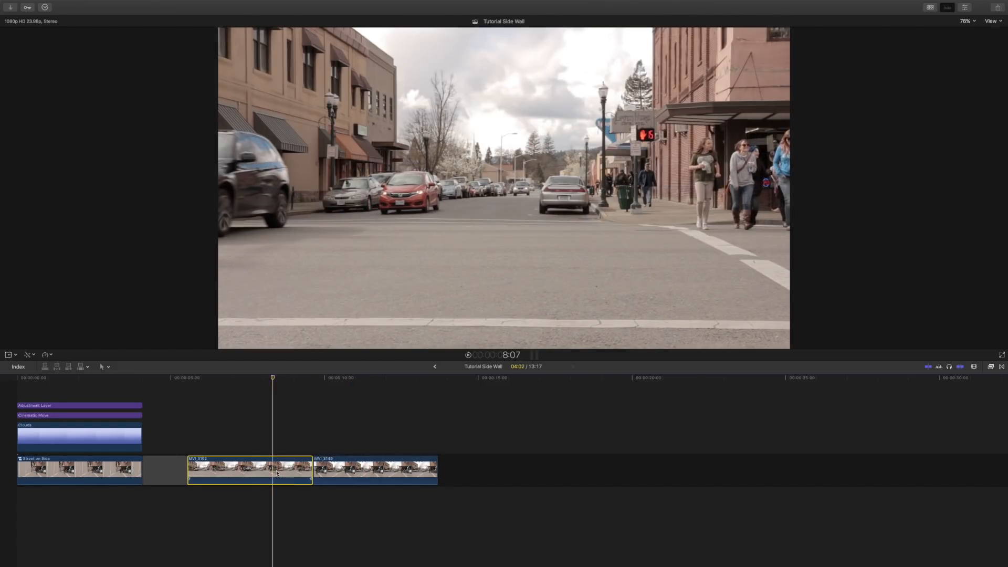
click(363, 467)
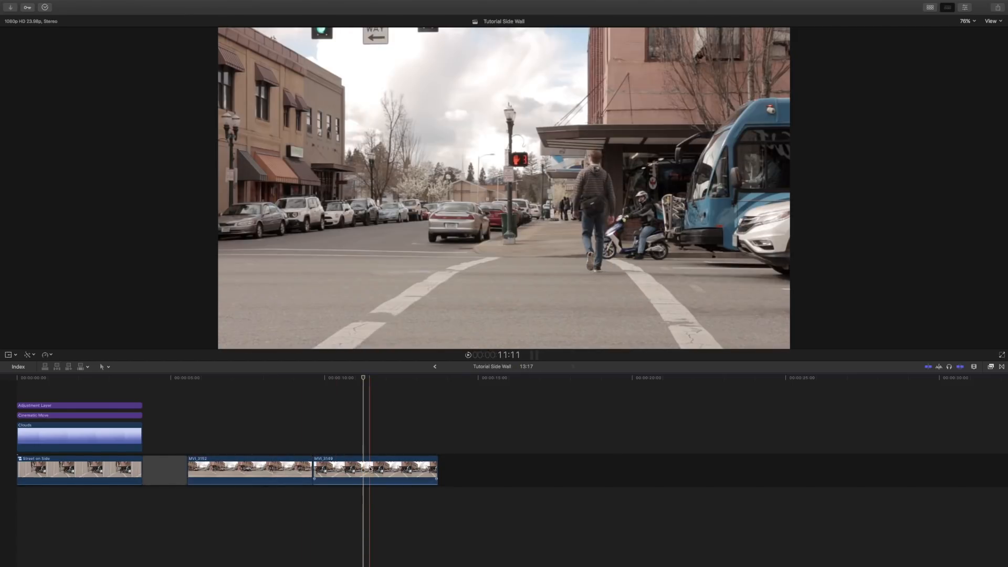
- Search the effects for "draw mask", apply Draw Mask to clip MVI_3149, and show the clip's effect settings
click(364, 466)
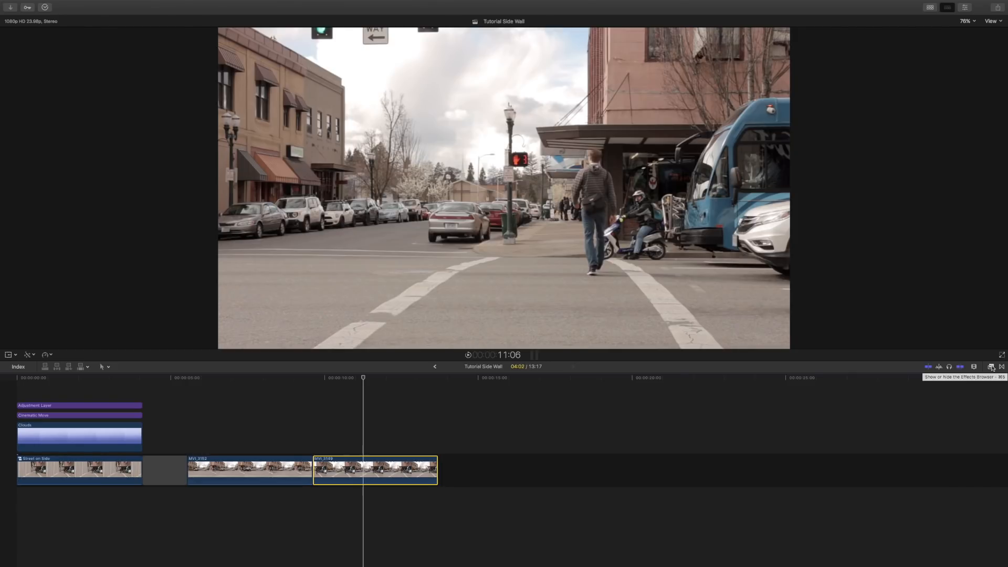
click(991, 367)
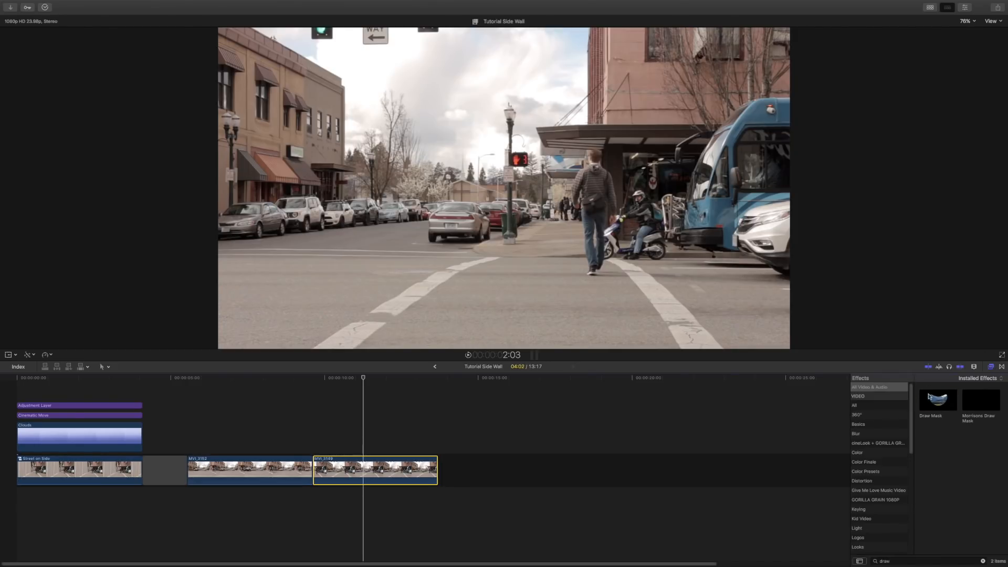
click(907, 561)
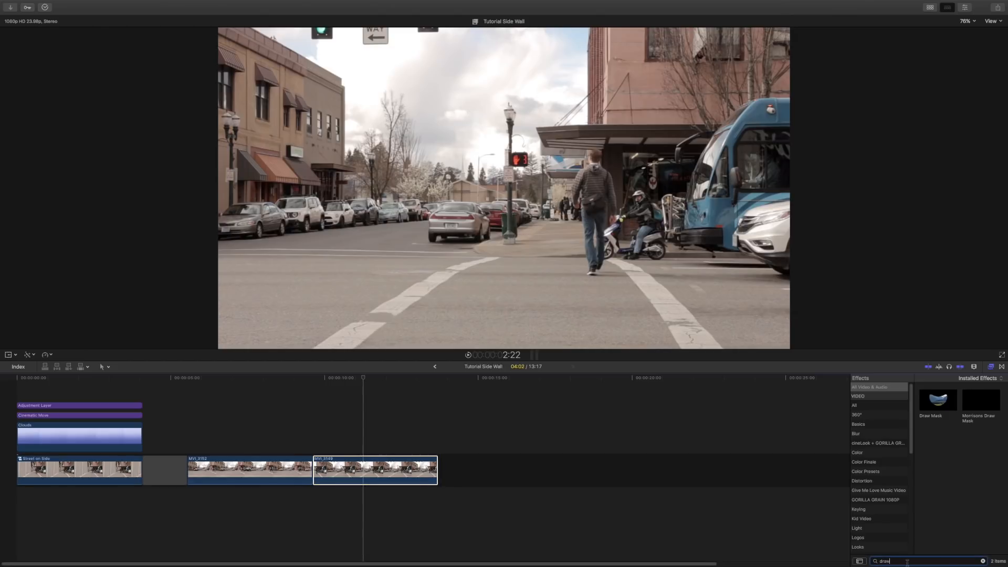
double_click(908, 561)
text(d)
mouse_move(945, 404)
mouse_down()
mouse_move(324, 462)
mouse_move(372, 477)
mouse_up()
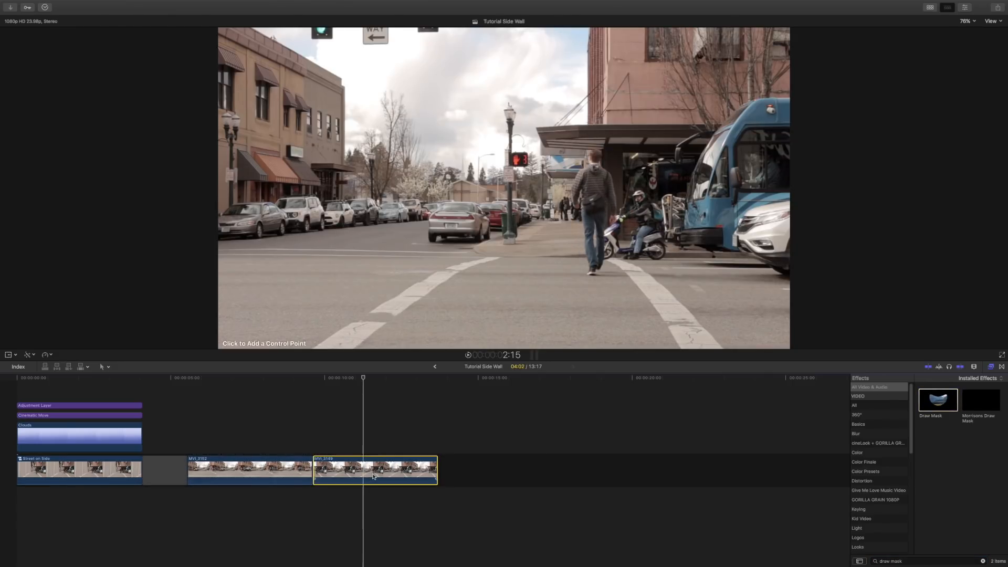
click(991, 367)
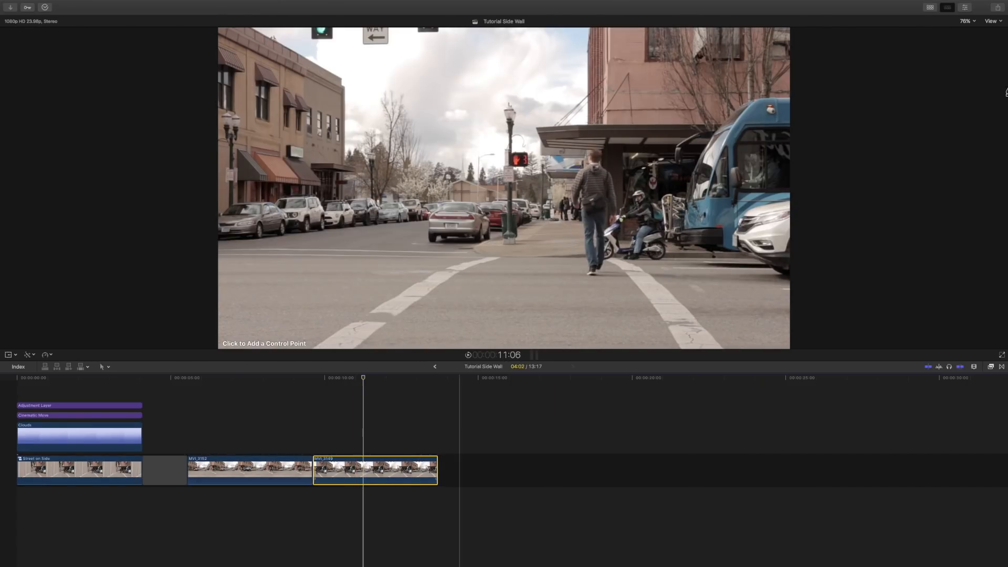
click(965, 7)
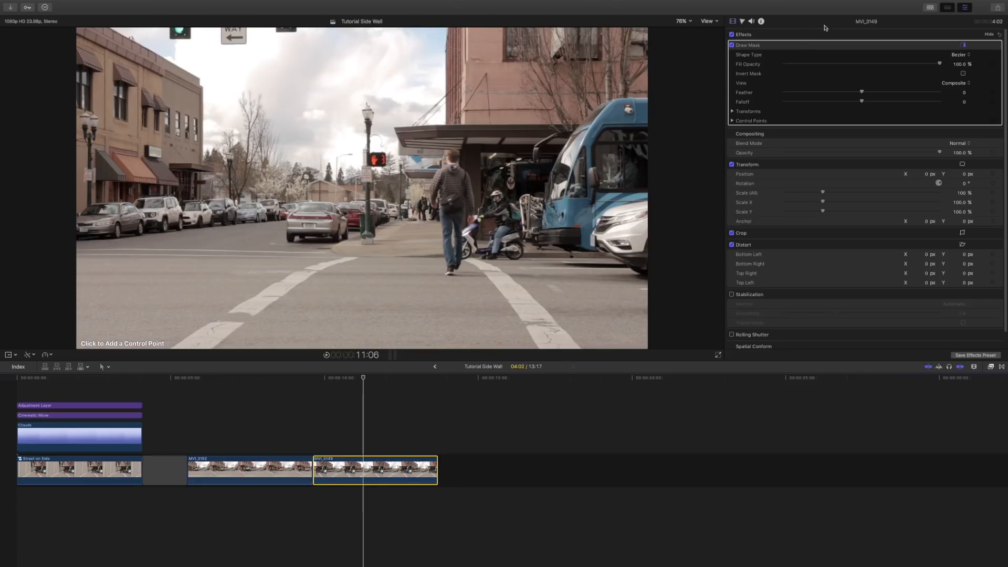
click(774, 47)
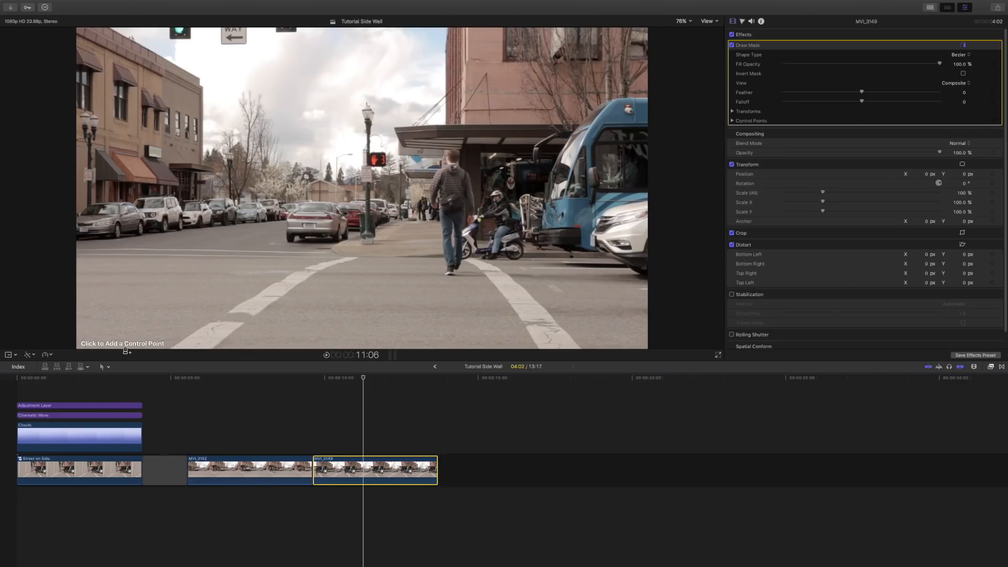
click(964, 47)
click(964, 46)
click(967, 56)
click(969, 59)
click(9, 356)
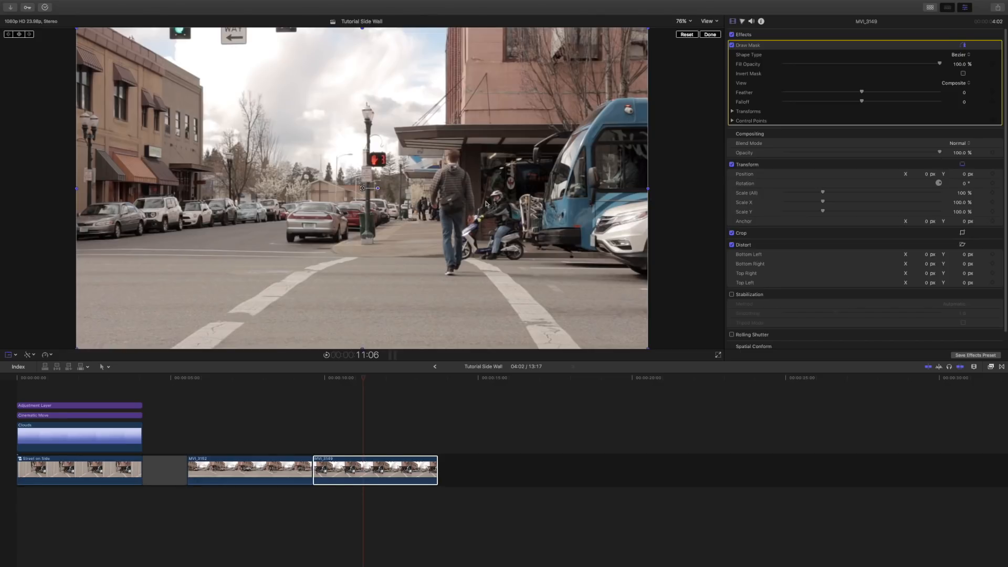
click(8, 357)
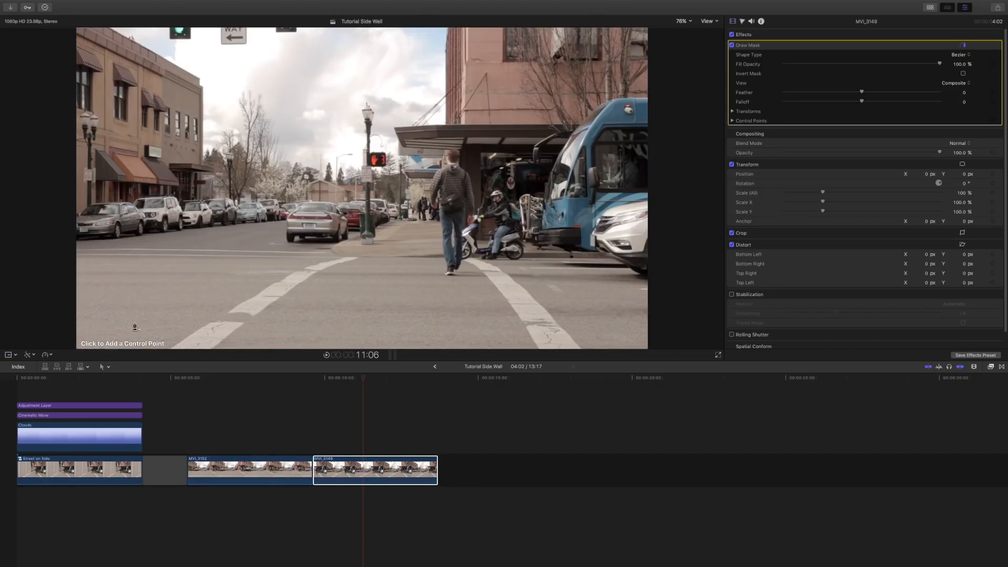
- Start the mask outline at the frame's lower edge and trace the left crosswalk line up to the sidewalk curb
click(170, 347)
click(209, 322)
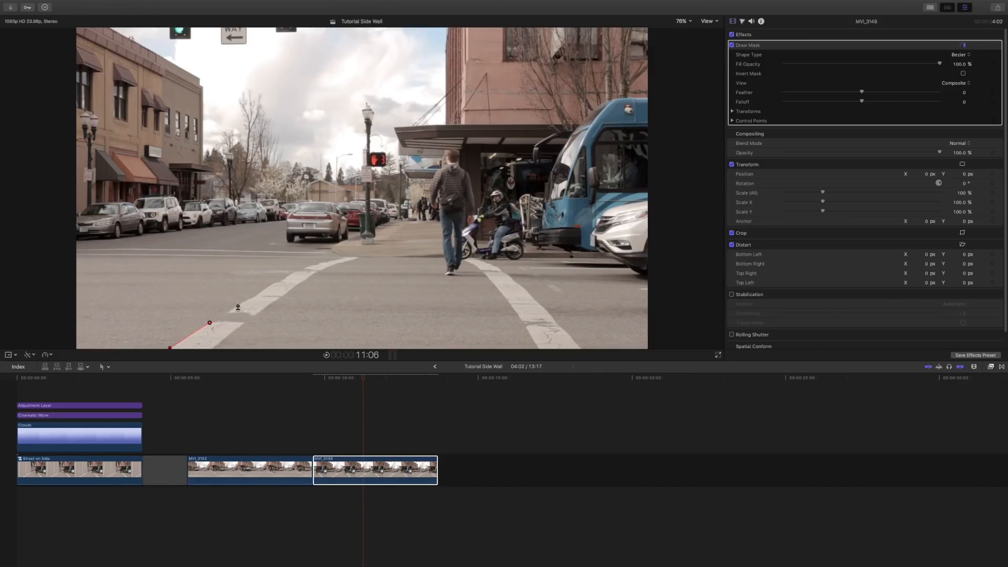
click(256, 294)
click(277, 281)
click(295, 272)
click(333, 260)
click(344, 257)
click(331, 249)
click(332, 243)
- Continue the mask outline along the curb and around the traffic-light pole and pedestrian signal
click(355, 237)
click(366, 184)
click(363, 167)
click(366, 150)
click(373, 183)
click(371, 185)
click(376, 229)
- Trace the mask from the sidewalk past the parked cars, then along the awning and building edge to the frame's top
click(393, 222)
click(390, 218)
click(388, 204)
click(398, 204)
click(399, 189)
click(399, 181)
click(399, 171)
click(400, 166)
click(398, 149)
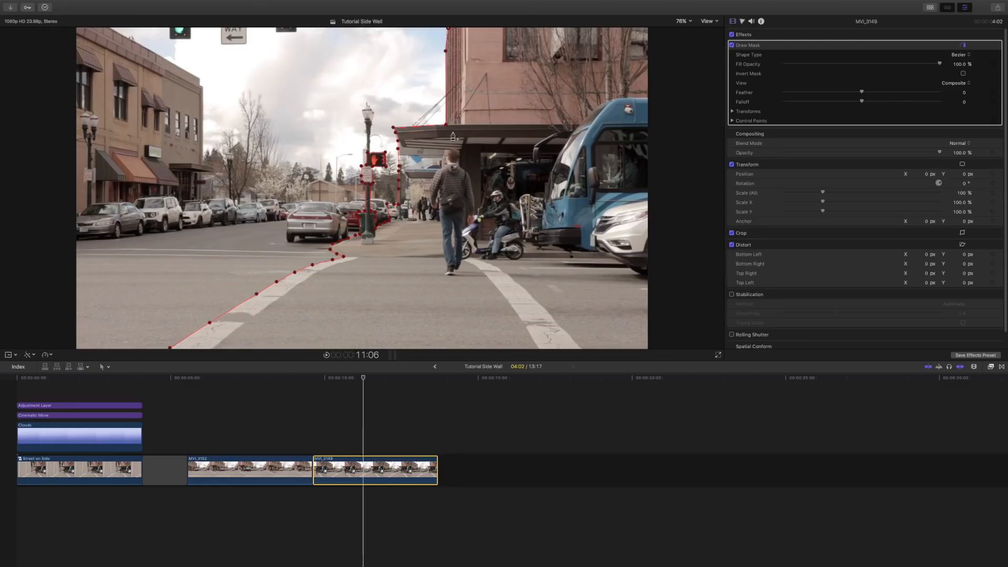
drag(448, 29, 447, 29)
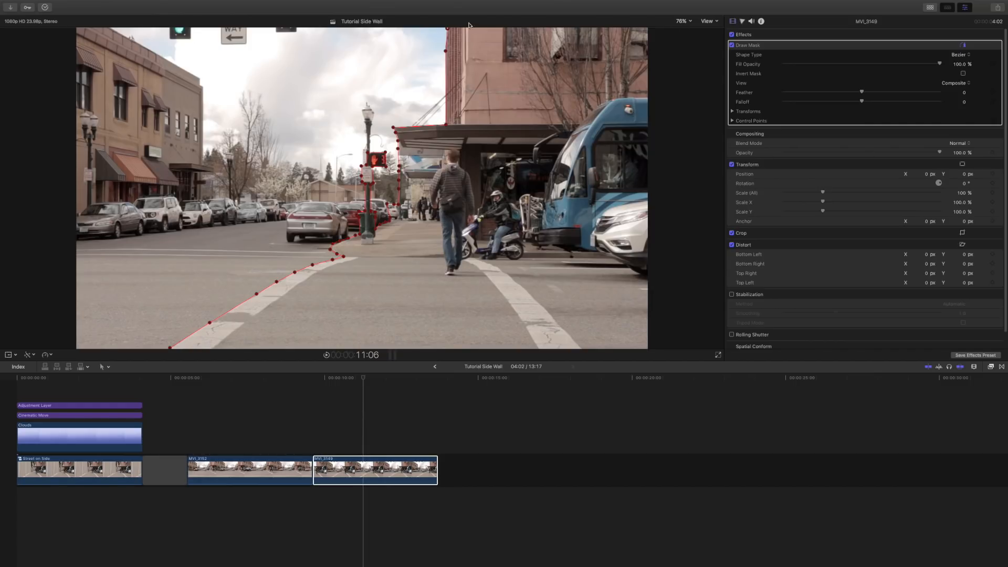
- Close the mask outline with points outside the frame's upper and left sides, ending at the starting point
click(684, 21)
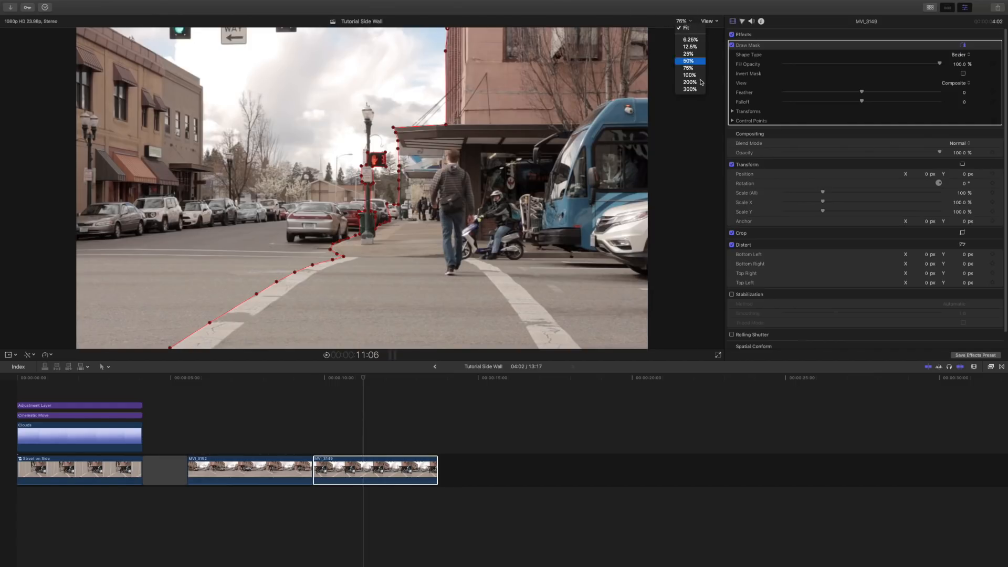
click(689, 54)
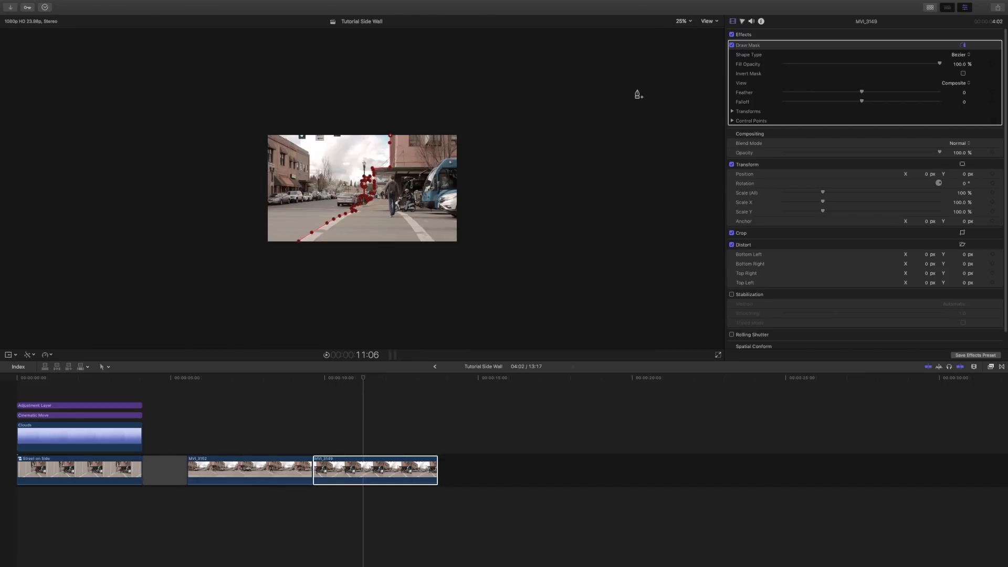
click(387, 101)
click(237, 103)
click(227, 259)
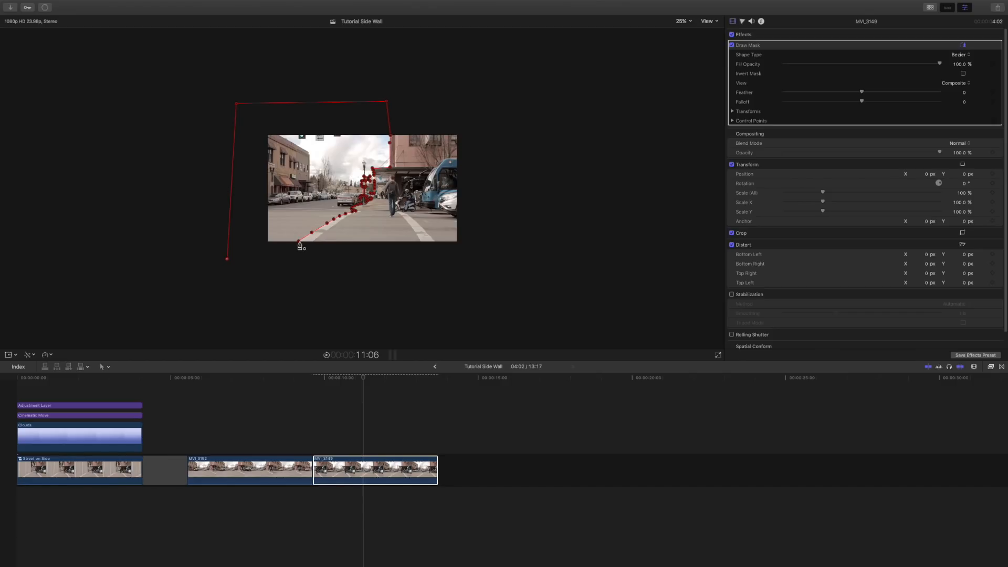
click(299, 244)
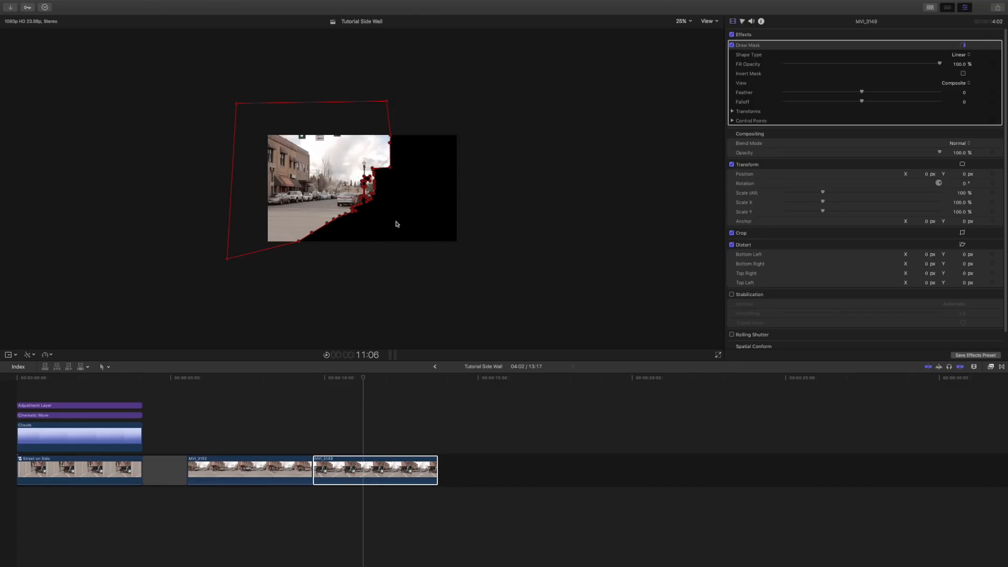
- Invert the Draw Mask on MVI_3149 and stack the masked clip directly above MVI_3152 on the timeline
click(964, 74)
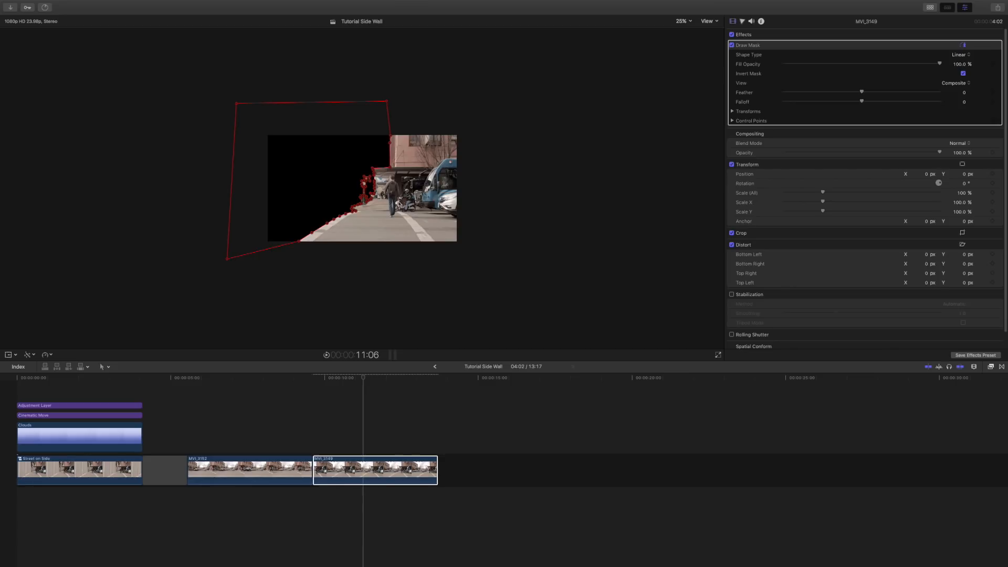
click(681, 22)
click(682, 29)
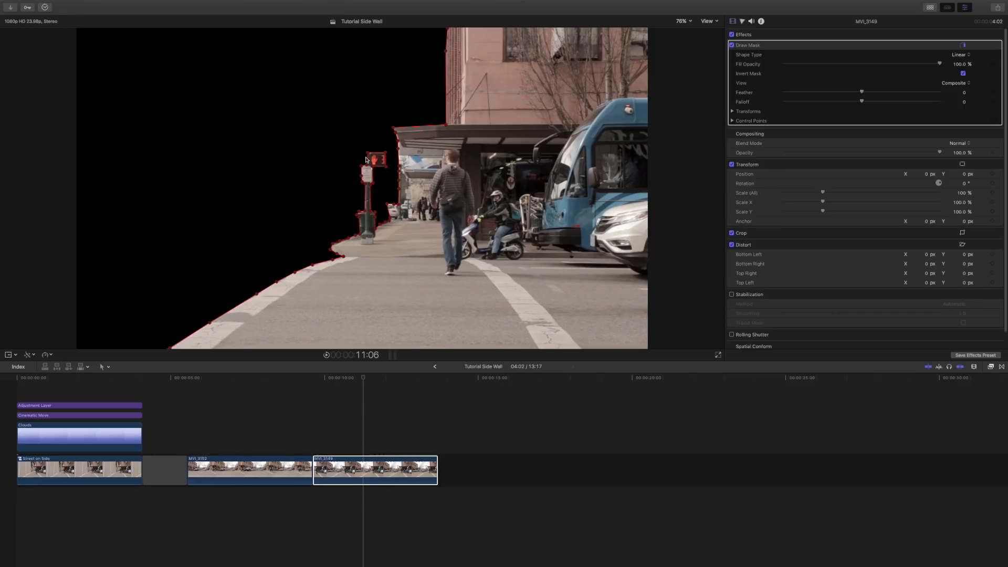
click(368, 154)
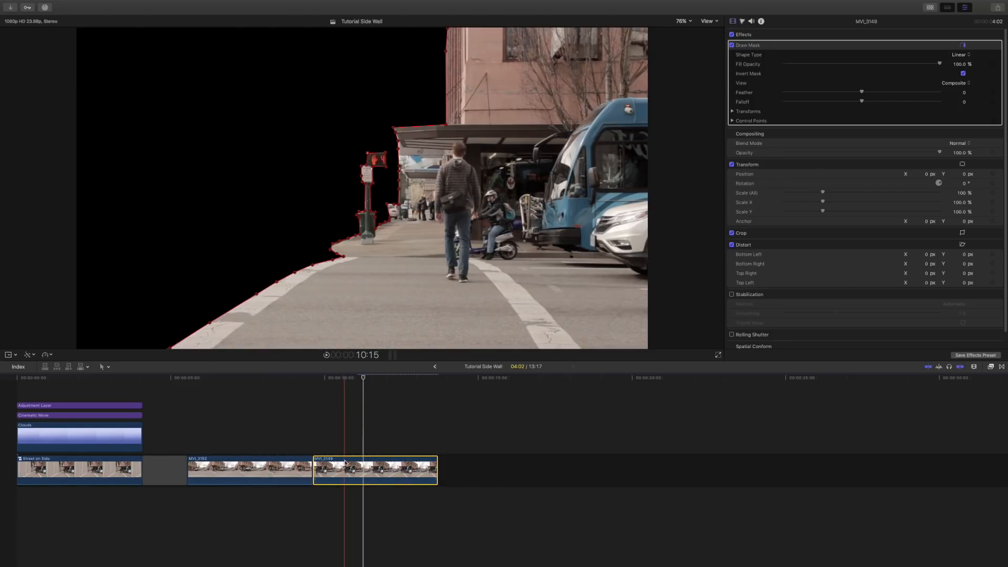
drag(345, 471, 217, 429)
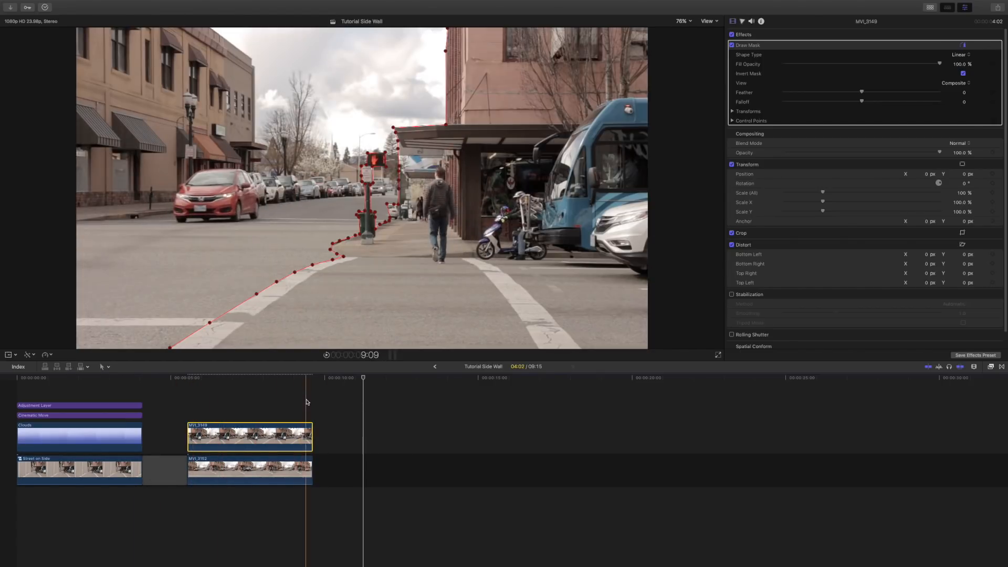
- Set the rotation of the lower clip MVI_3152 to -90°
click(244, 470)
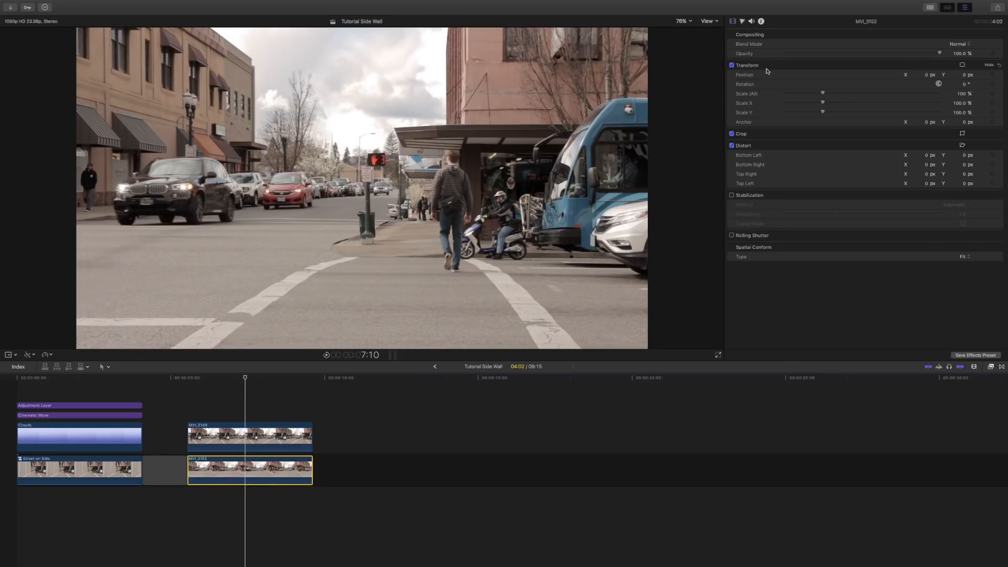
click(990, 66)
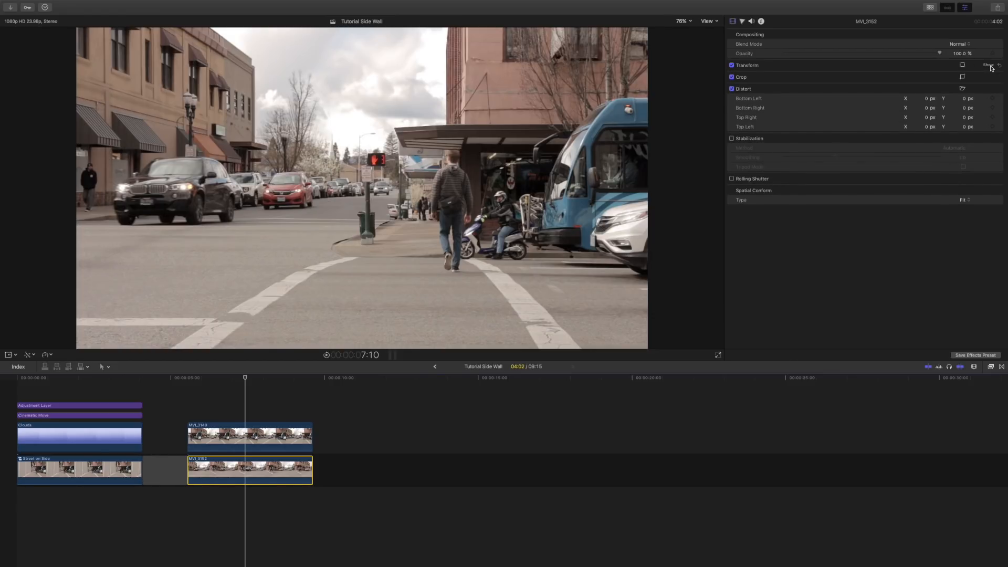
click(989, 66)
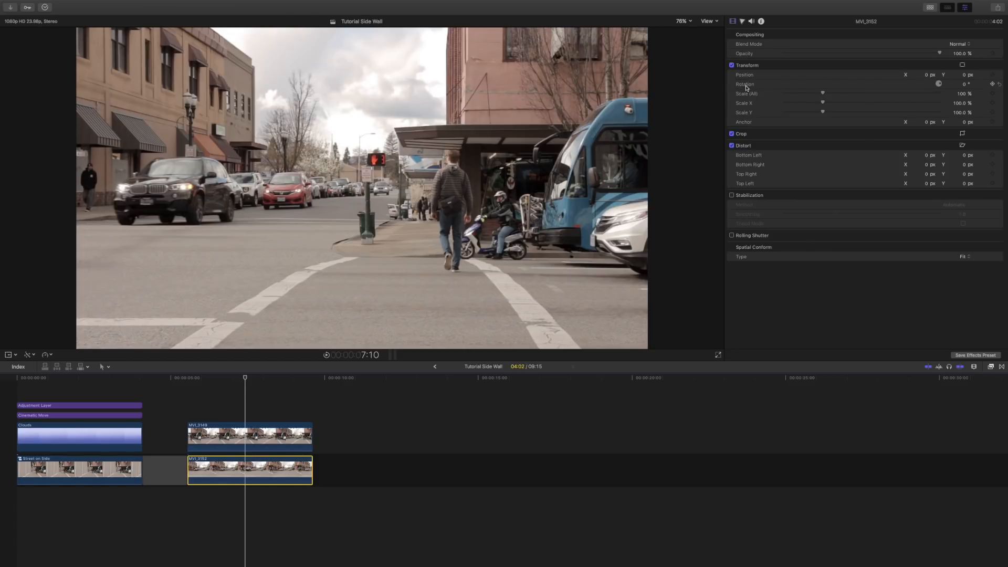
click(965, 84)
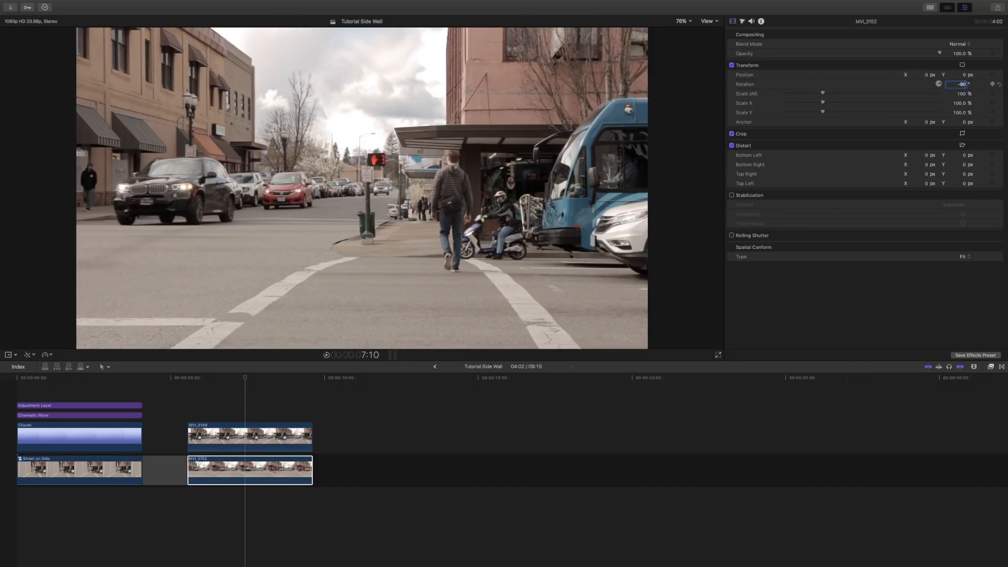
key(Return)
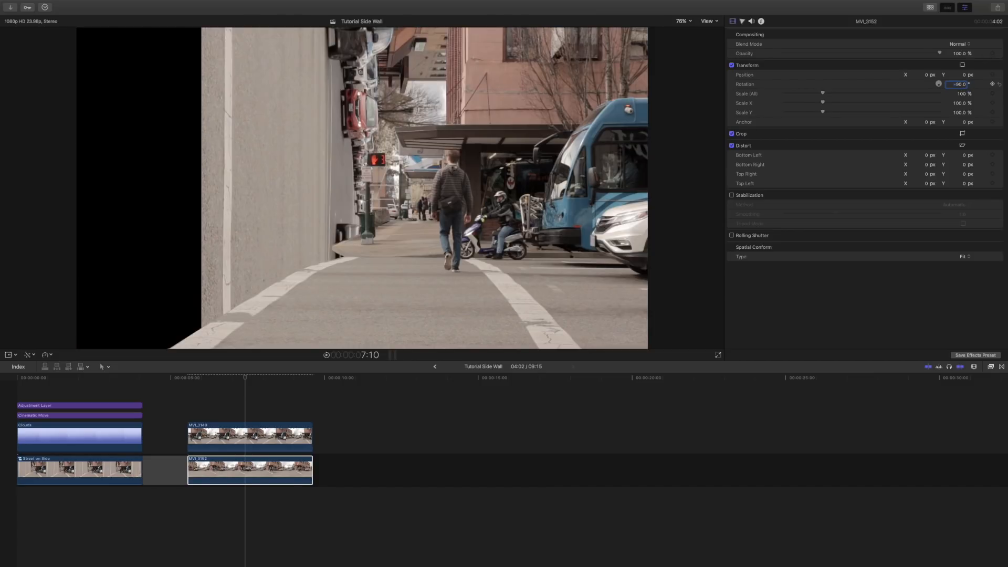
- Reposition the rotated lower clip MVI_3152 to X 38.2 px, Y -90.1 px so its street meets the sidewalk
click(247, 378)
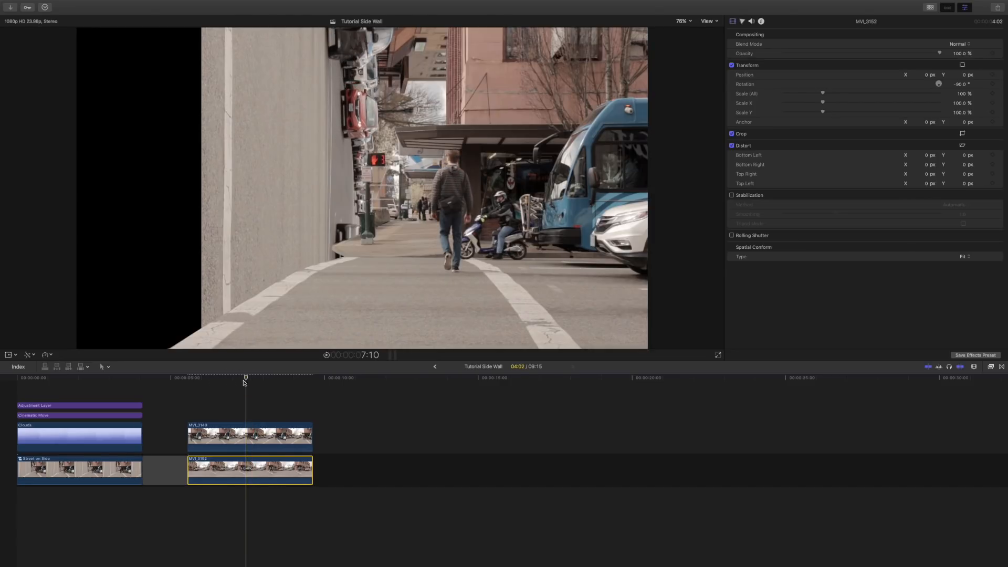
click(248, 379)
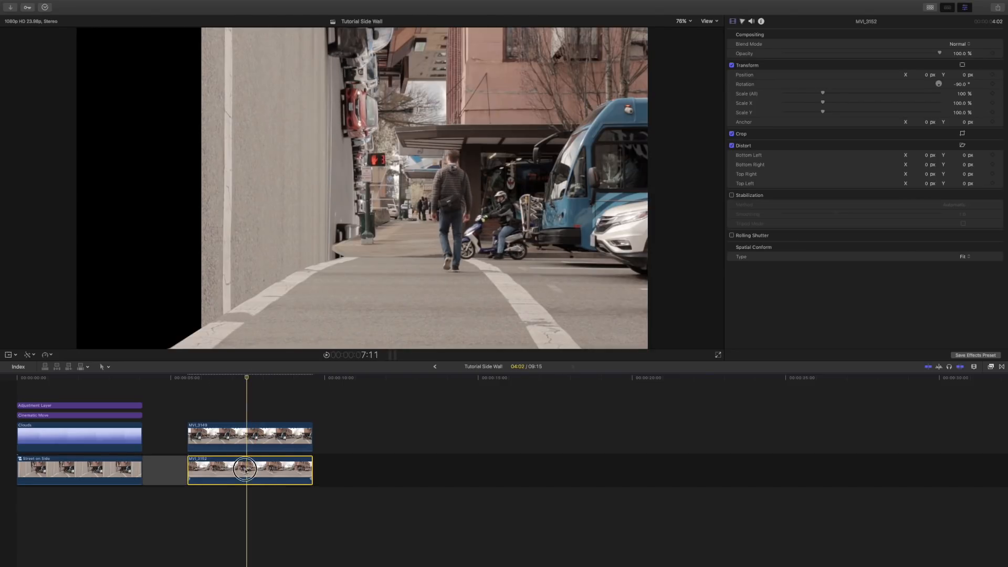
click(8, 356)
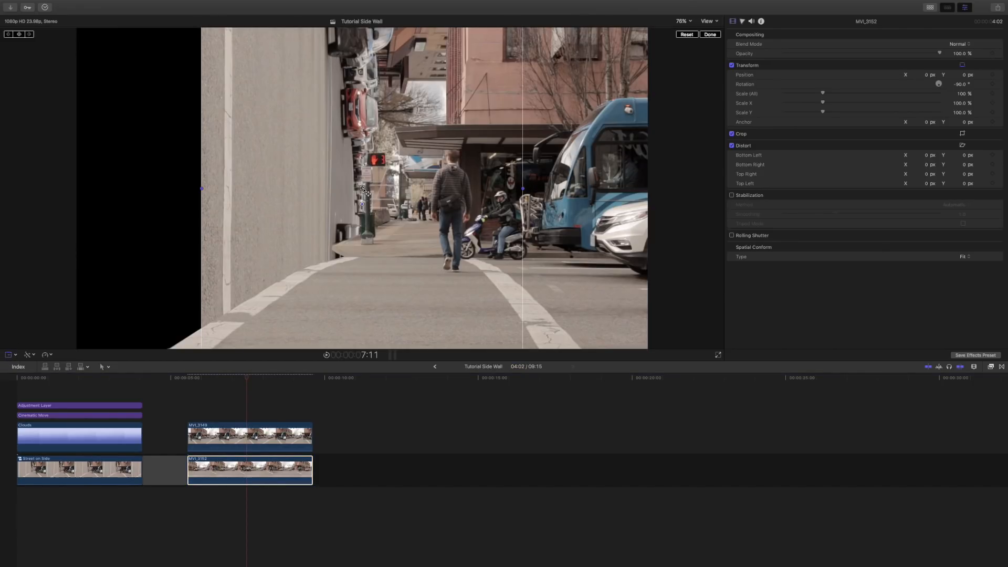
drag(363, 189, 430, 206)
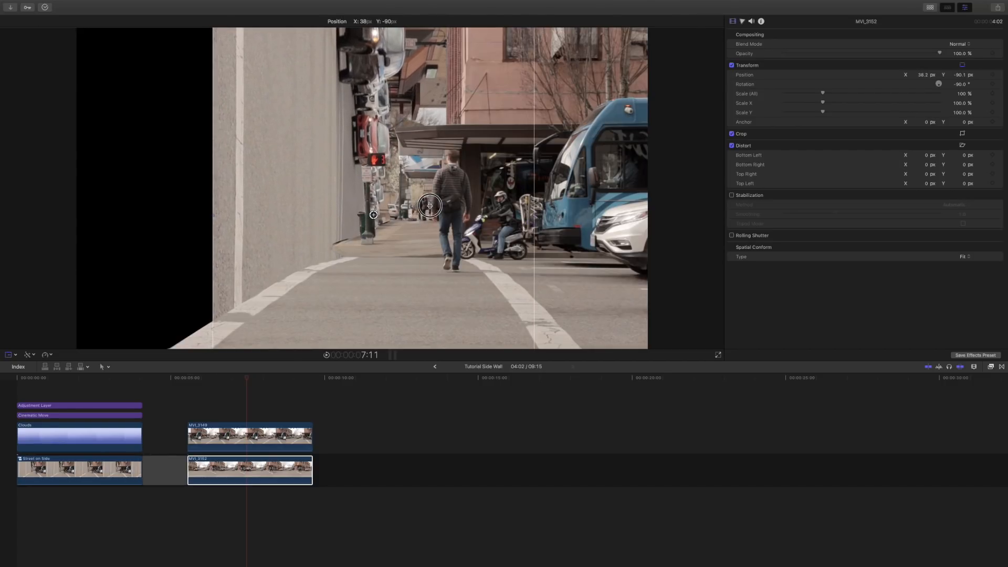
drag(430, 206, 430, 206)
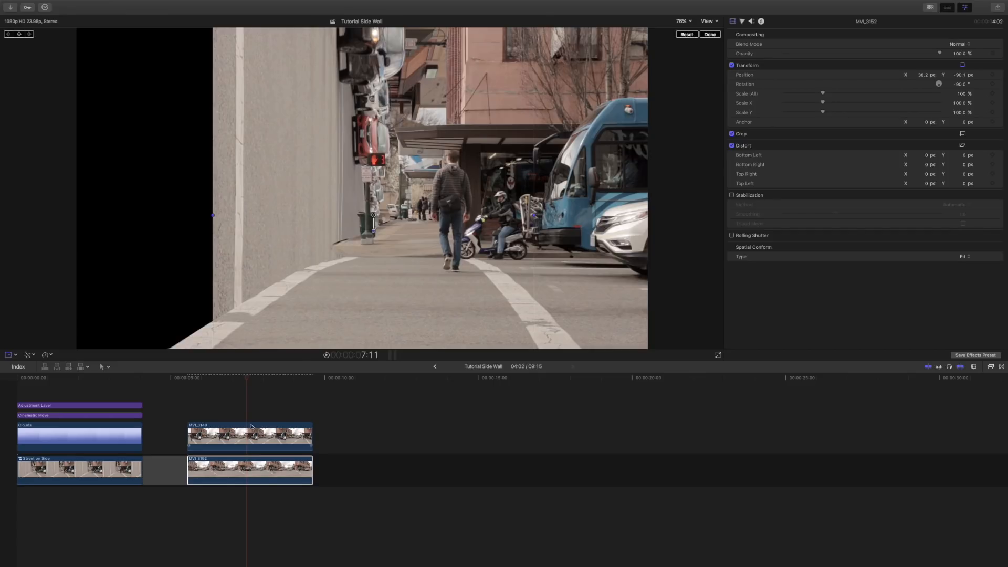
click(252, 475)
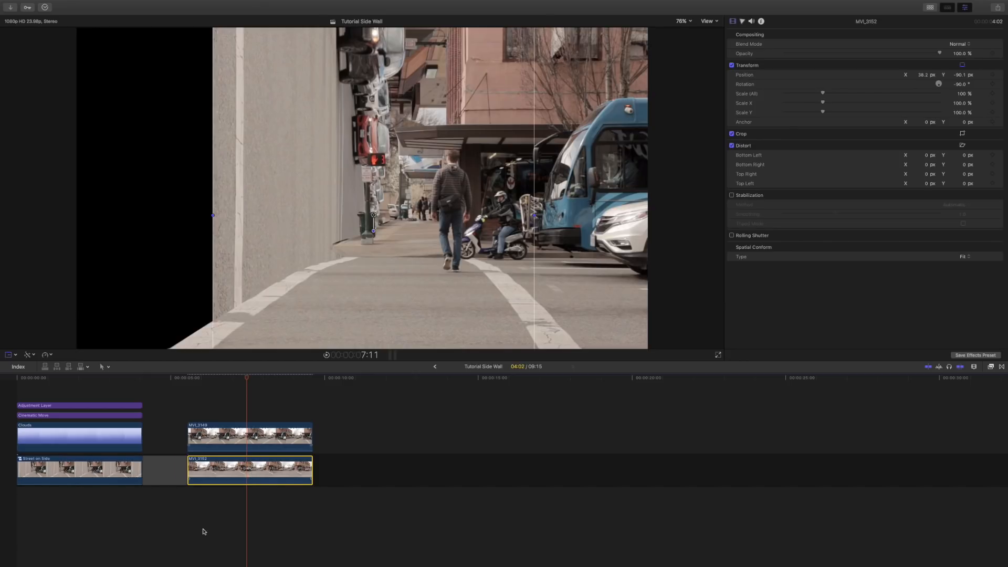
- Move the Draw Mask points of MVI_3149 along the near part of the crosswalk stripe so the outline follows its outer edge
click(246, 436)
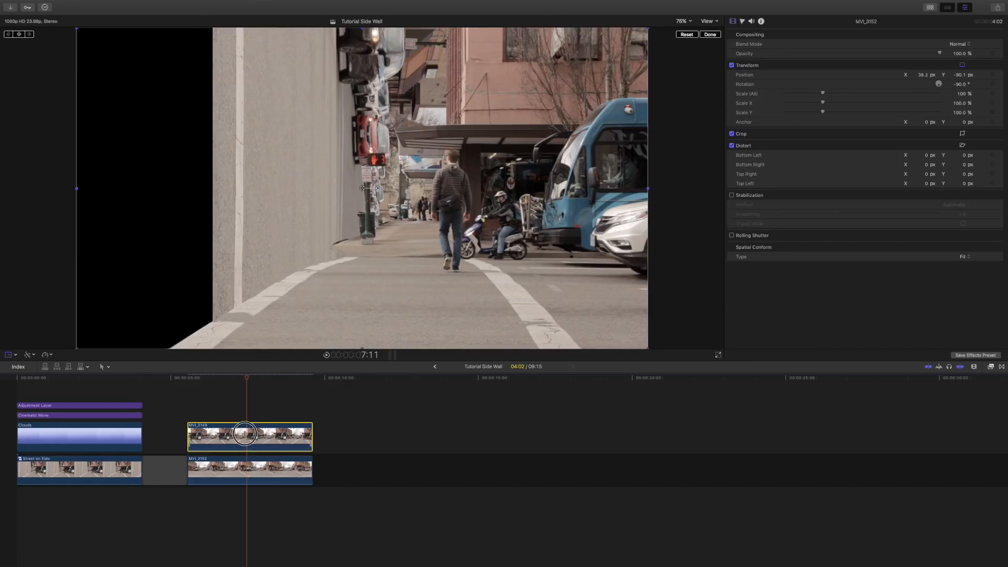
click(8, 355)
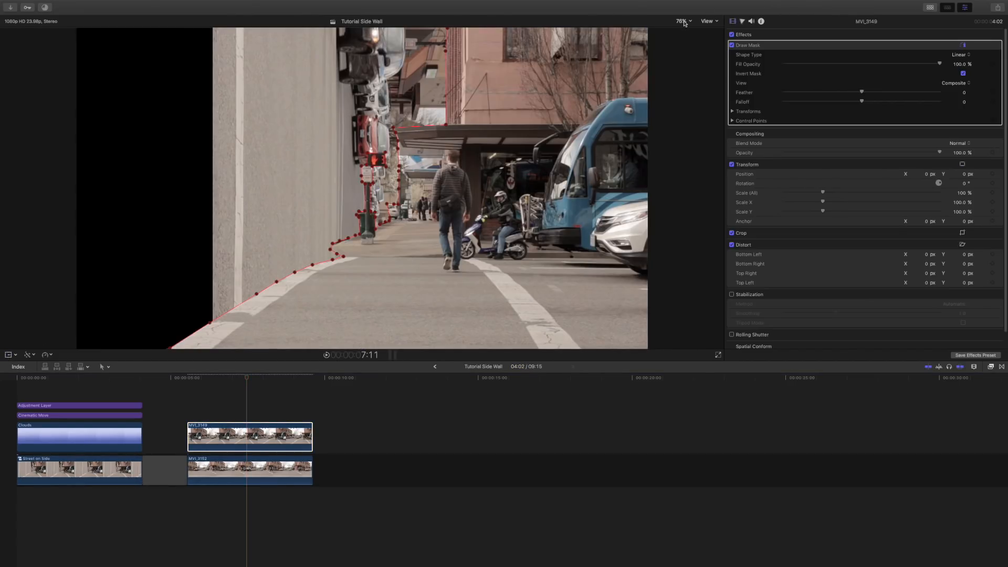
click(685, 24)
click(665, 15)
click(684, 24)
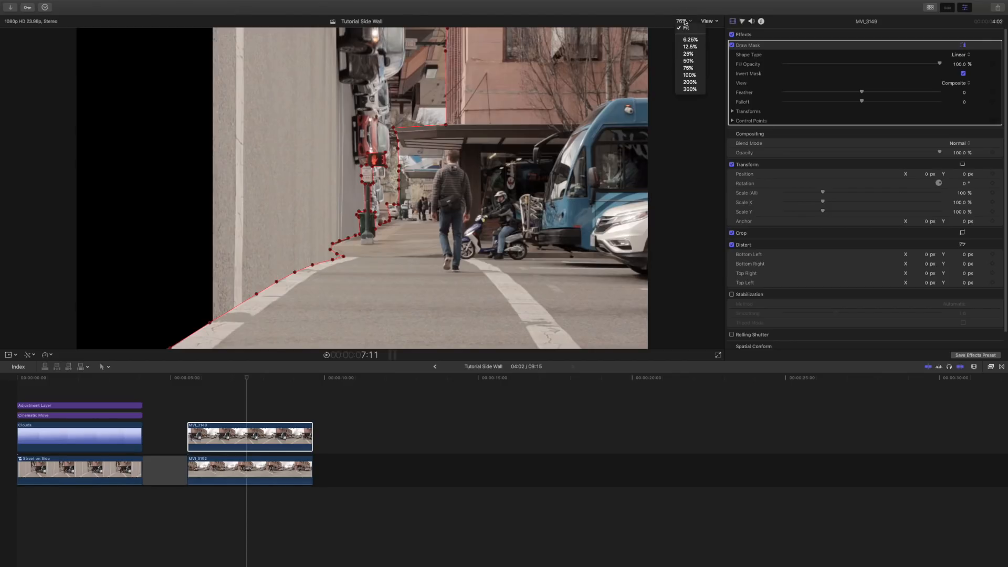
click(691, 82)
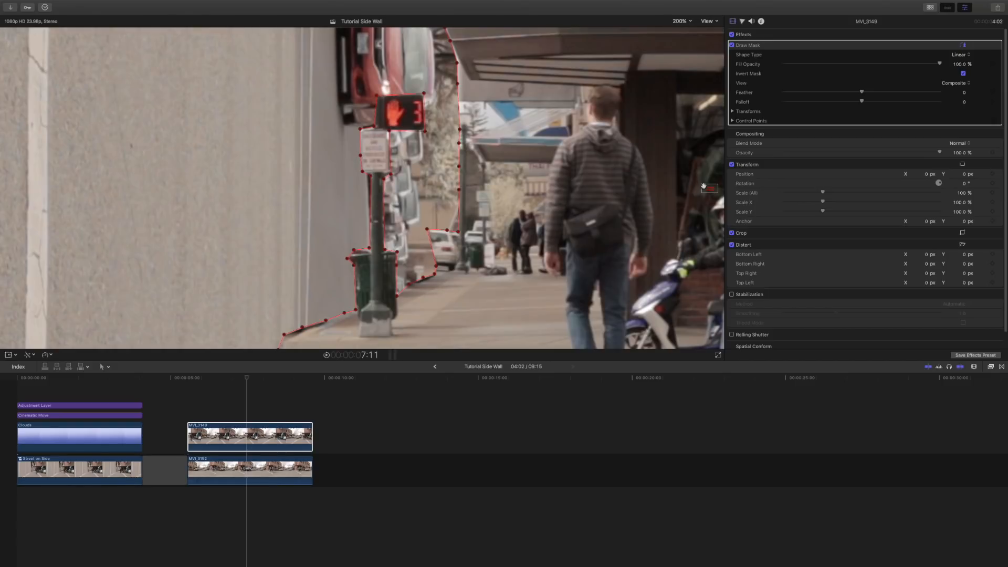
scroll(711, 188, down, 10)
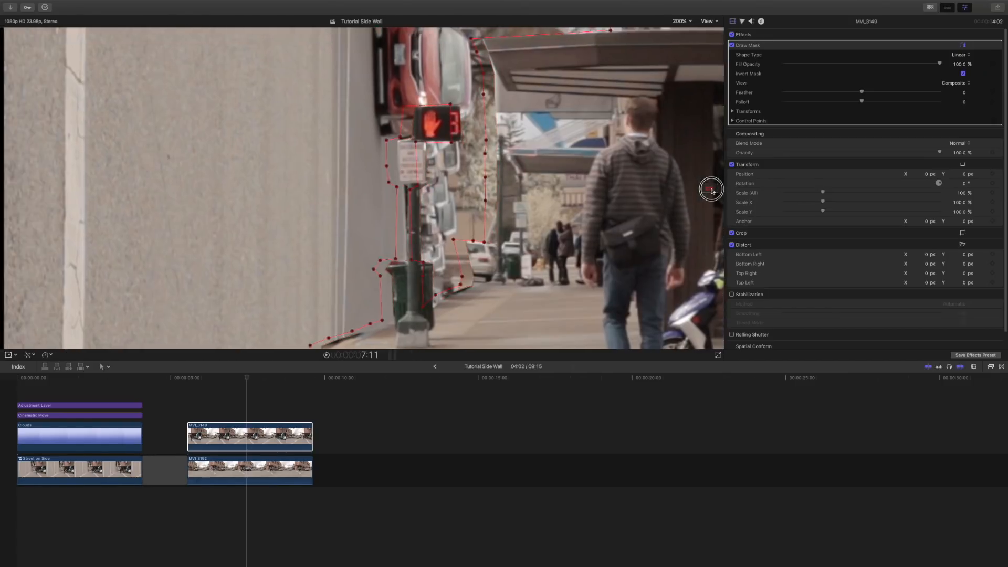
scroll(710, 193, up, 8)
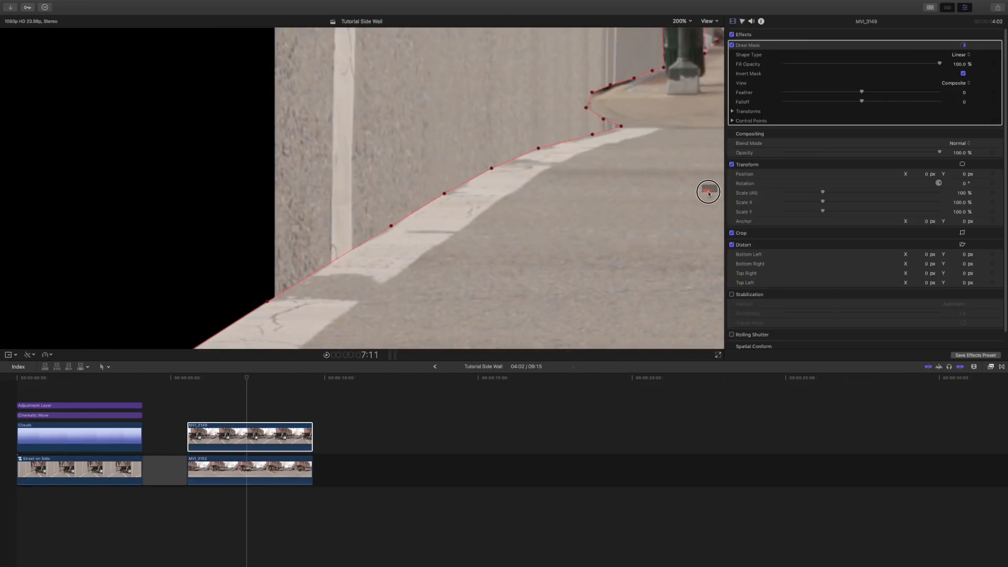
scroll(711, 193, down, 5)
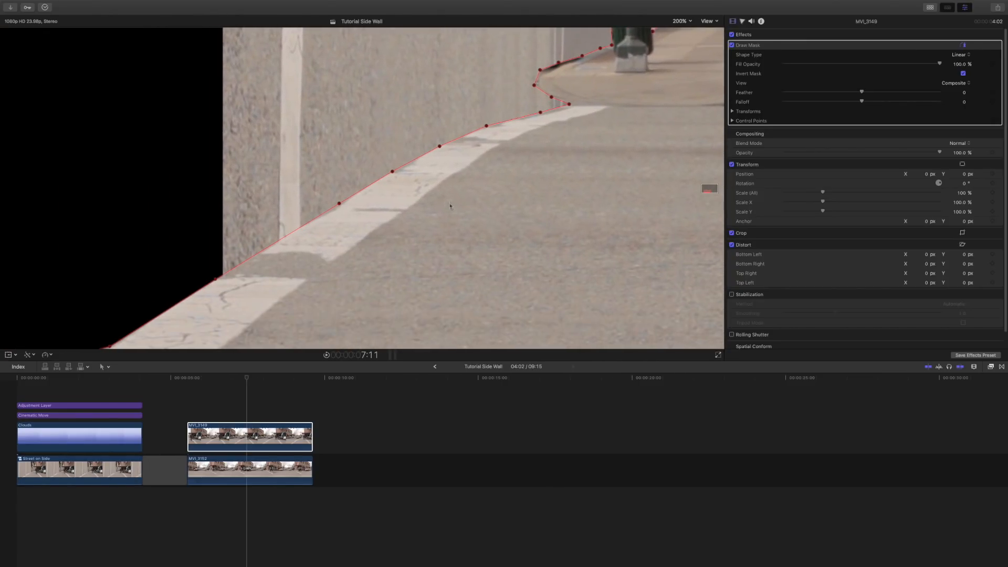
click(340, 205)
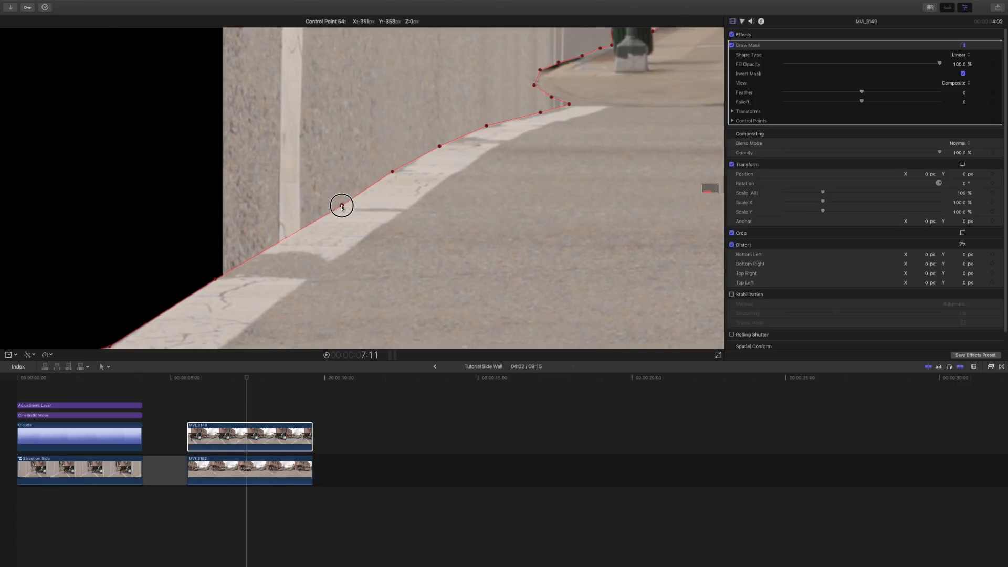
drag(340, 206, 333, 212)
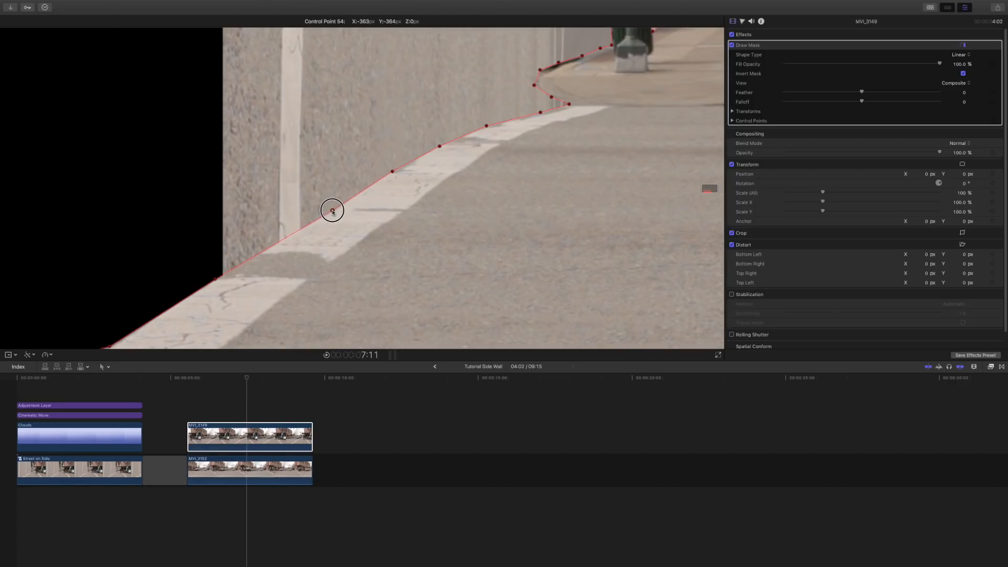
click(392, 172)
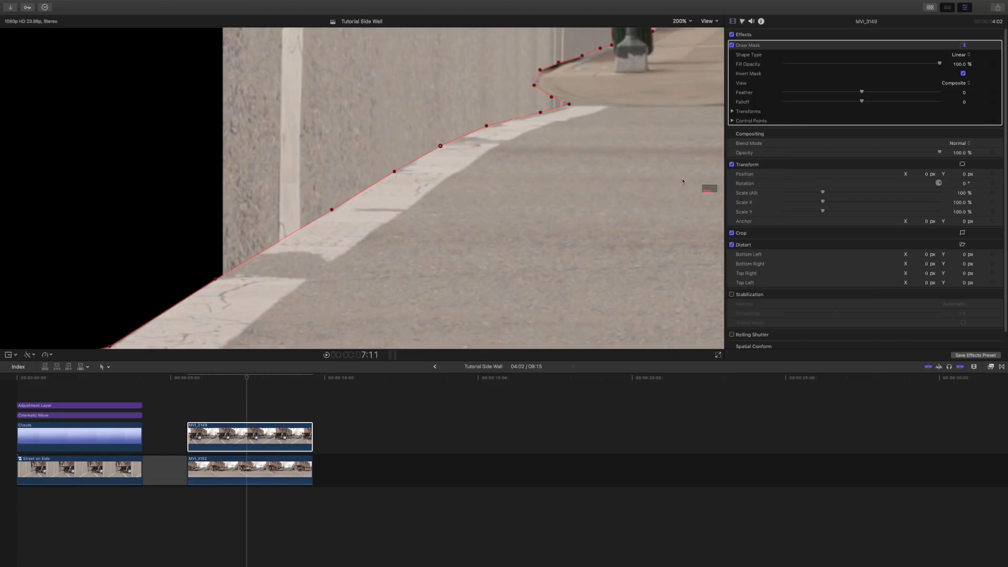
- Reshape the mask around the curb corner, from the far end of the crosswalk stripe to the base of the trash can
drag(709, 193, 705, 187)
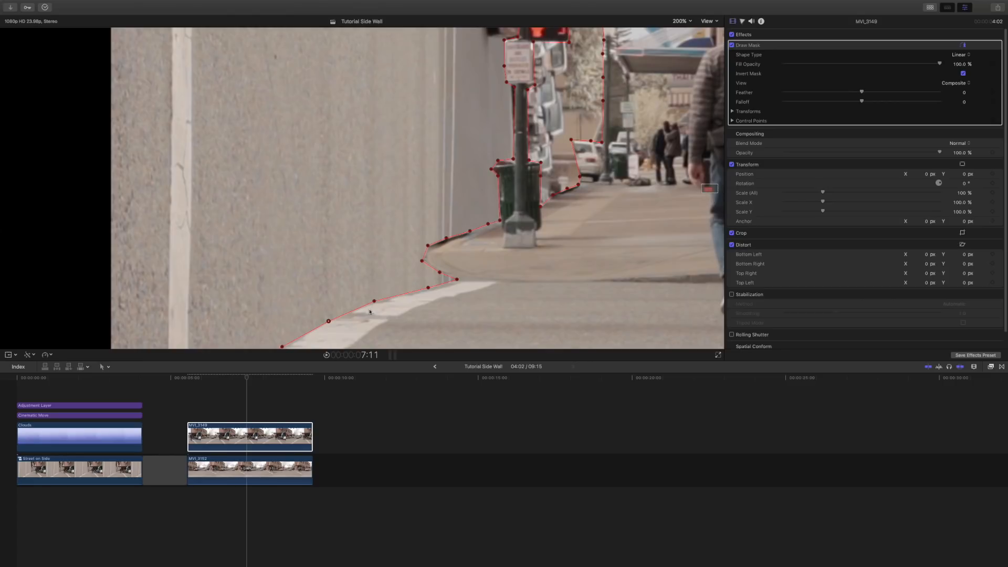
drag(374, 302, 356, 310)
mouse_move(428, 287)
mouse_down()
mouse_move(412, 288)
mouse_move(421, 290)
mouse_up()
drag(461, 282, 501, 225)
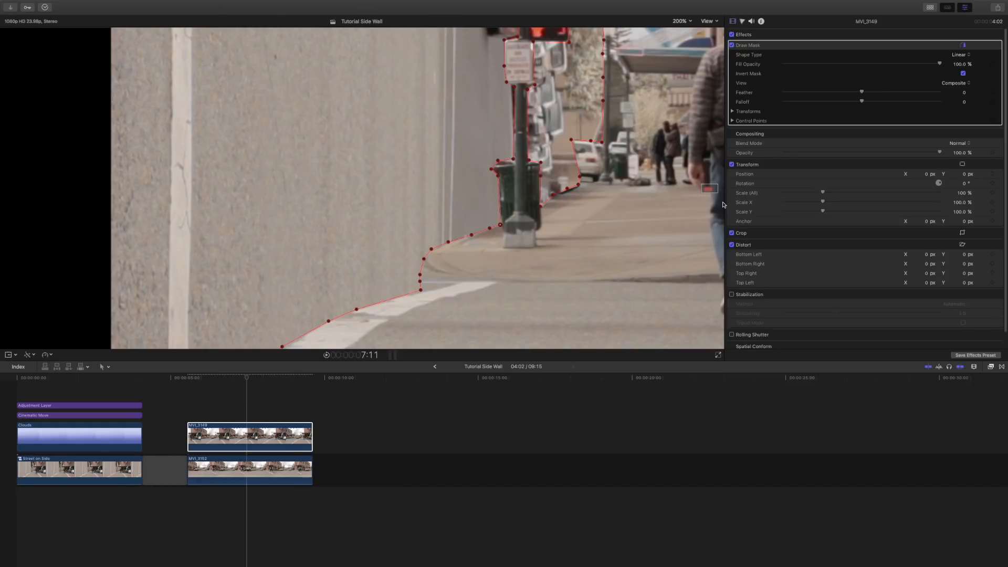
- Align the mask points at the trash can's upper corner, the crossing signal's corner and the street sign's outer edge
scroll(709, 188, up, 5)
scroll(710, 188, right, 3)
drag(434, 268, 438, 270)
mouse_move(462, 103)
mouse_down()
mouse_move(458, 59)
mouse_move(464, 102)
mouse_up()
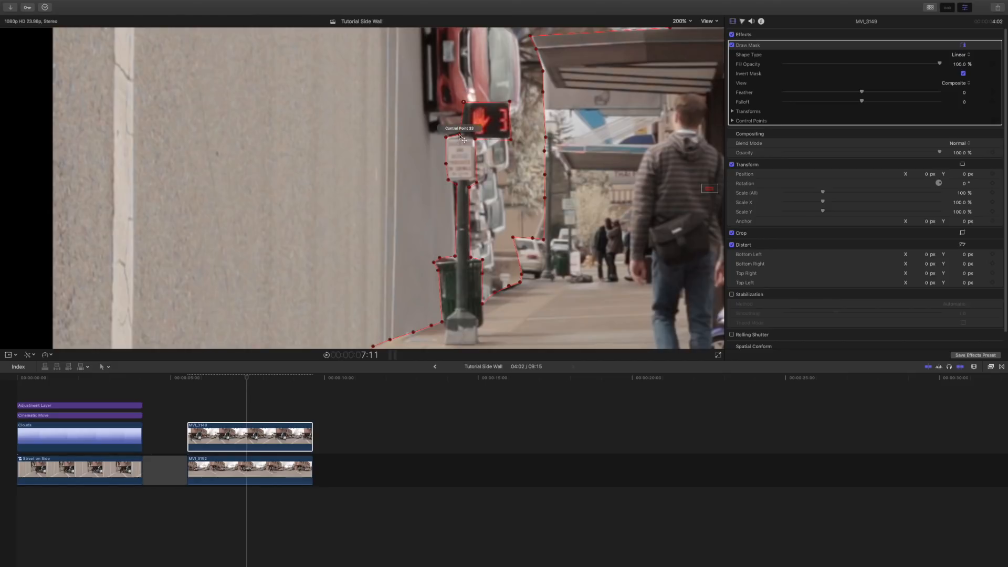
drag(446, 136, 446, 136)
alt+click(446, 163)
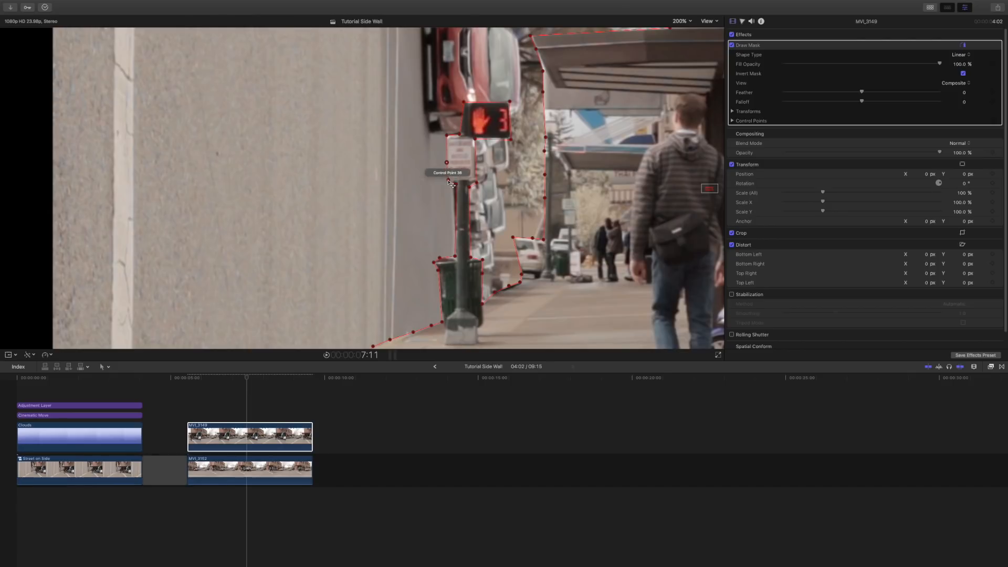
- Fine-tune the mask points along the signal pole, the trash can rim, the sign's bottom edge and the crossing signal
drag(455, 186, 455, 183)
drag(455, 257, 444, 261)
drag(470, 187, 468, 188)
drag(477, 183, 476, 183)
drag(511, 140, 510, 138)
drag(463, 102, 465, 102)
drag(460, 134, 465, 135)
- Adjust the mask points from the sidewalk edge by the parked car up to the trees beside the awning
drag(509, 286, 524, 276)
scroll(525, 281, up, 6)
scroll(524, 281, right, 3)
drag(476, 234, 479, 235)
drag(477, 256, 479, 293)
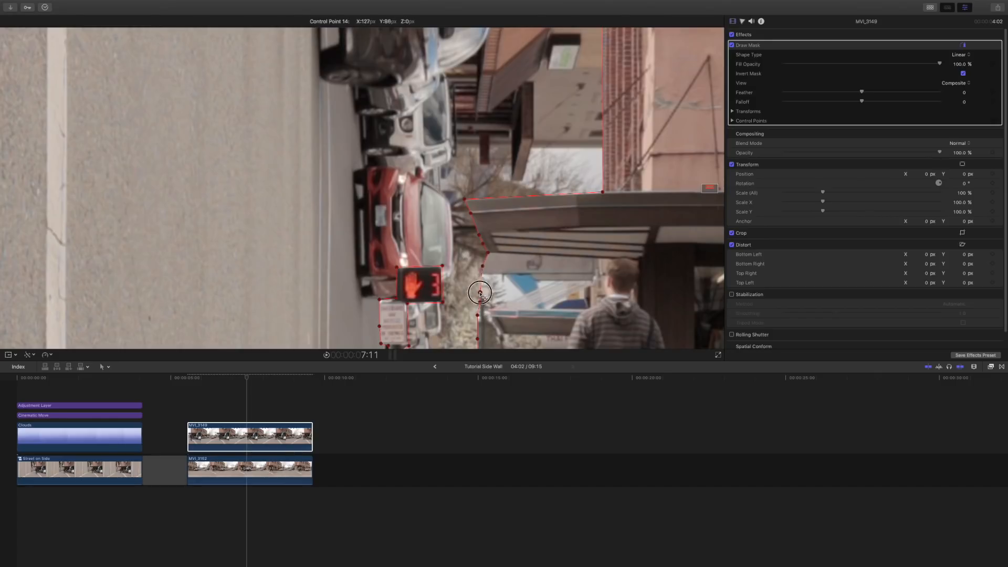
drag(479, 293, 480, 294)
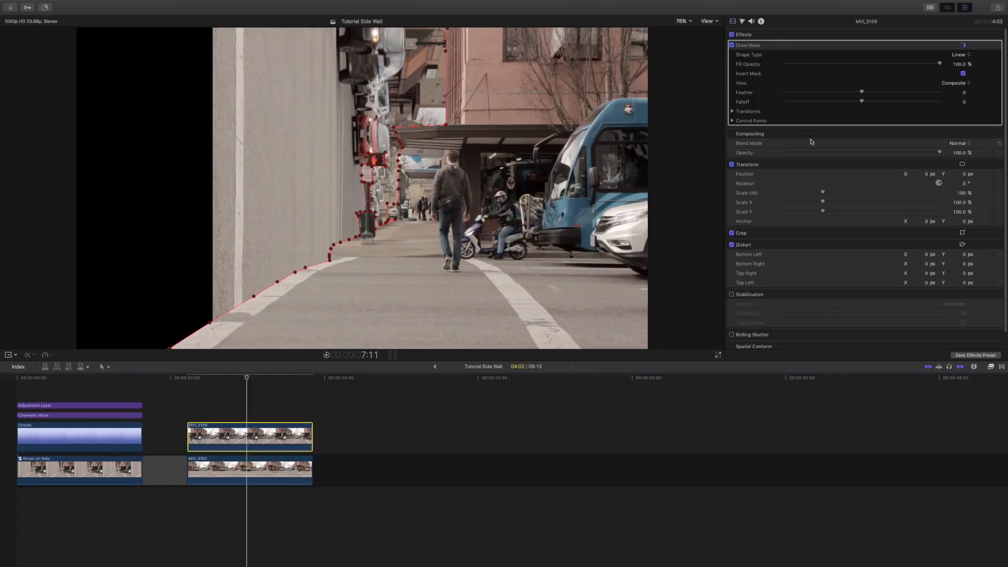
- Check the composite at full-frame view and set the Draw Mask feather on MVI_3149 to 3.8
click(253, 417)
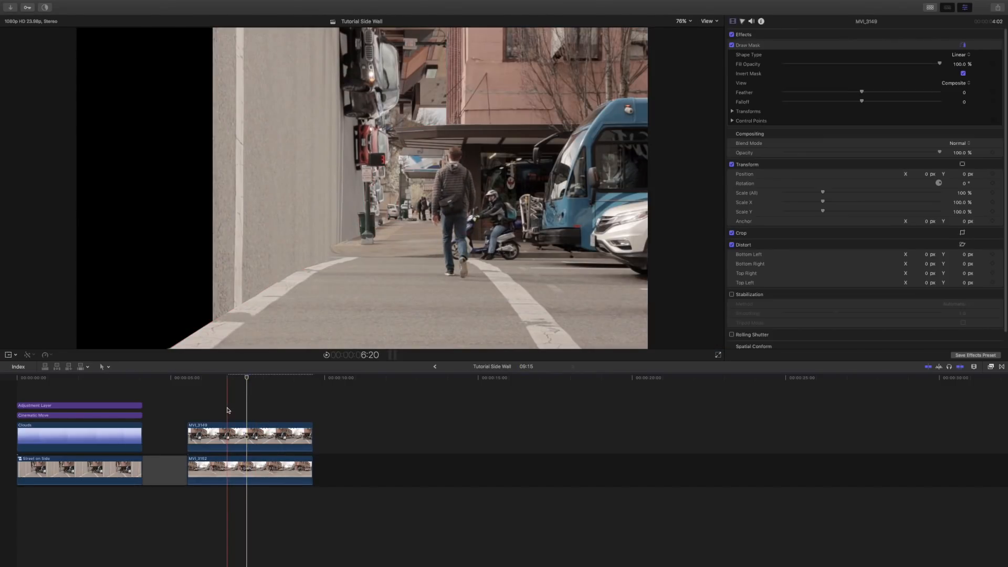
click(246, 432)
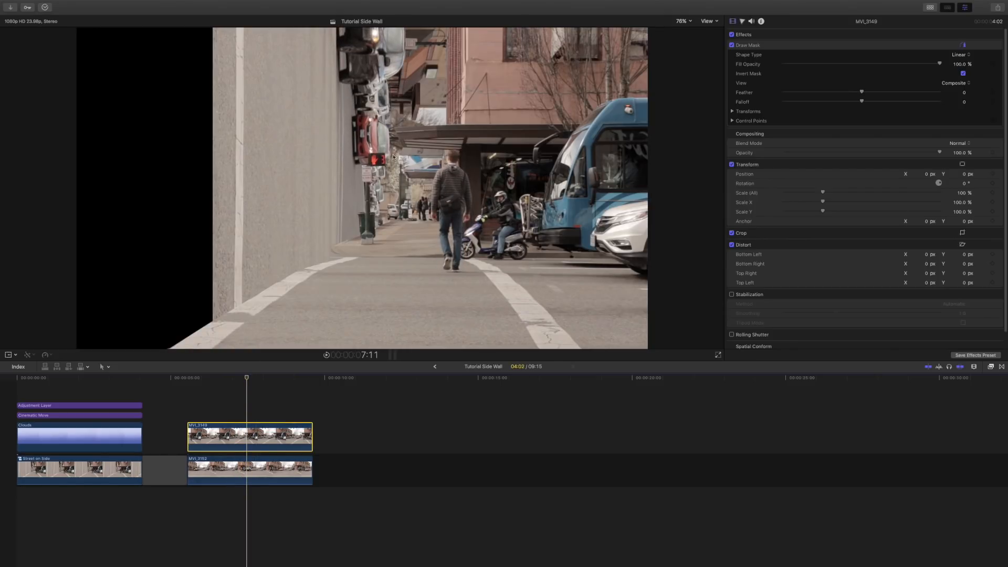
click(863, 93)
drag(863, 93, 867, 93)
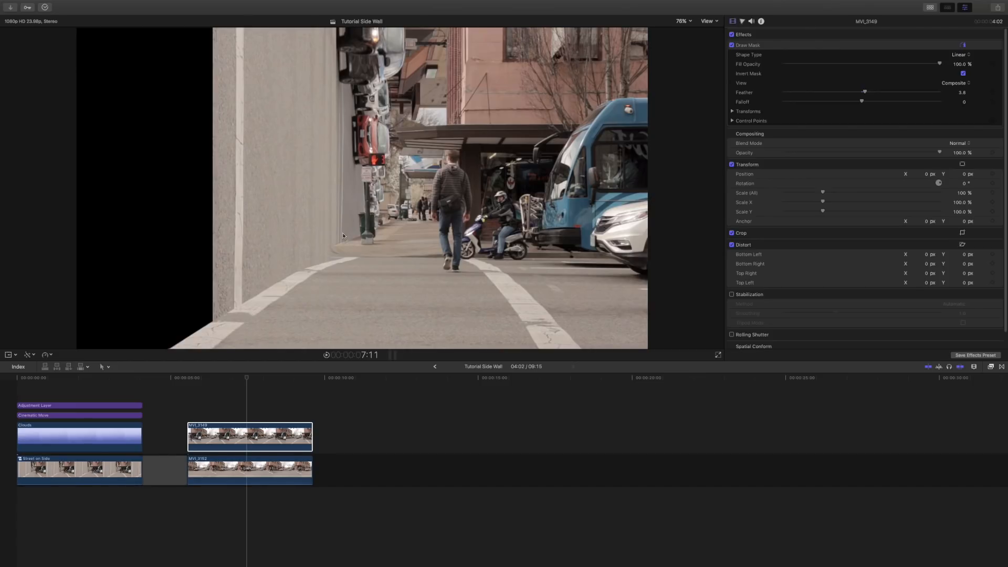
click(251, 442)
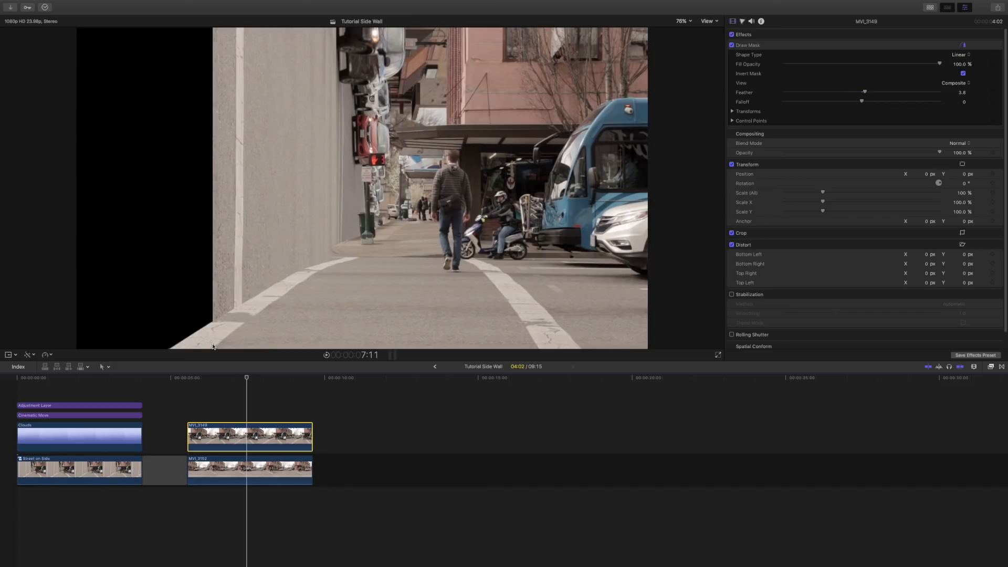
- Duplicate the rotated clip MVI_3152 and place the copy between the original and the masked MVI_3149
click(244, 470)
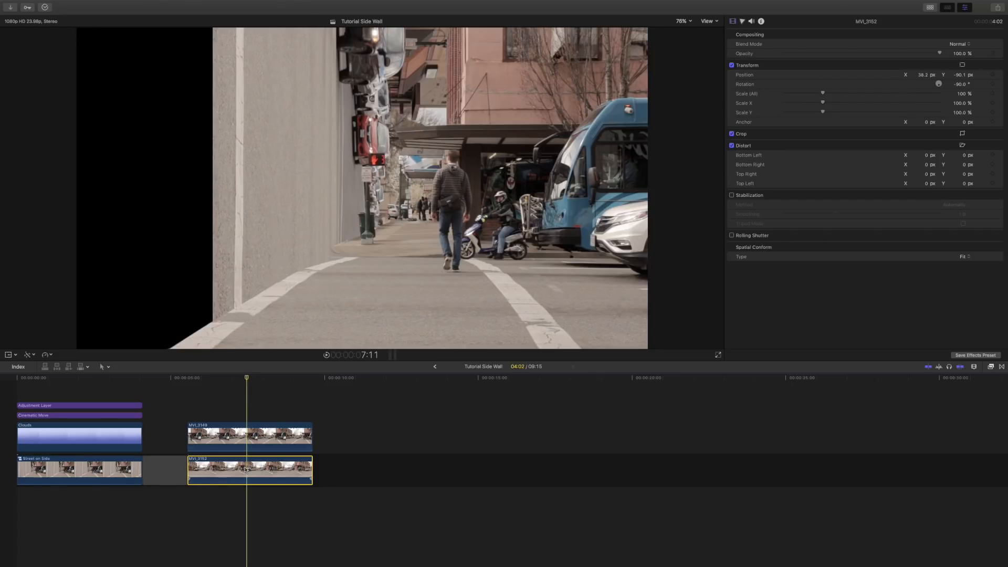
click(316, 406)
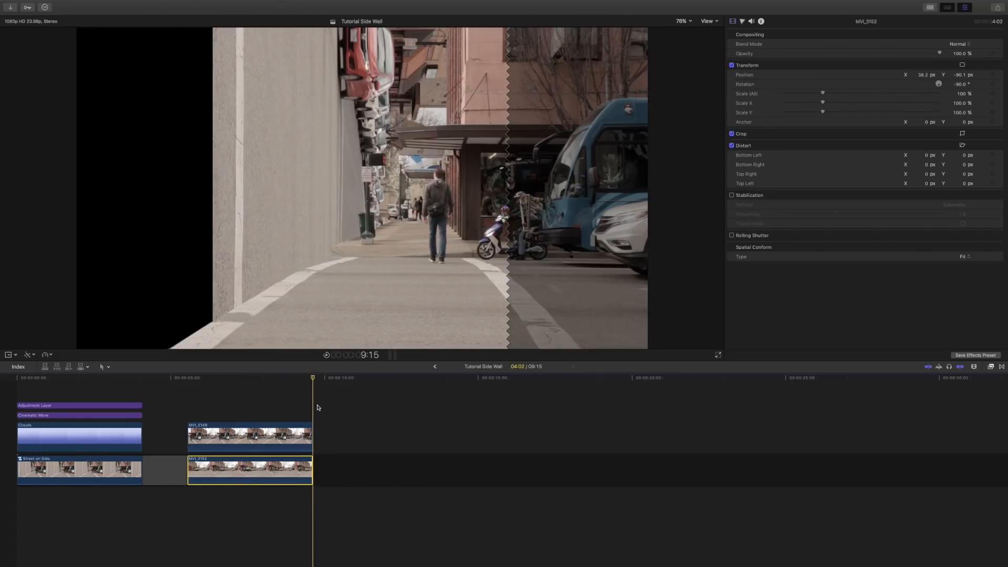
click(347, 406)
key(super+v)
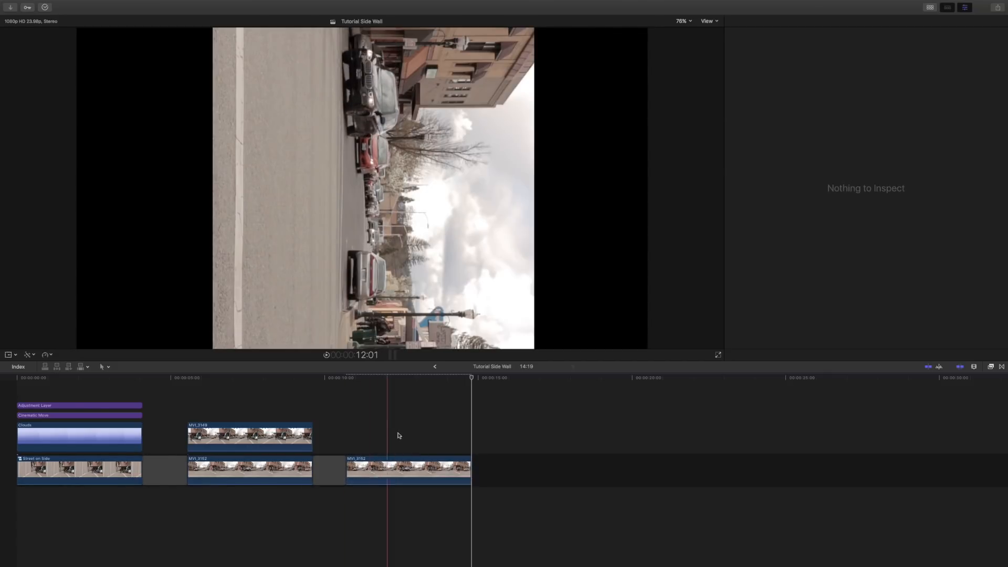
click(391, 472)
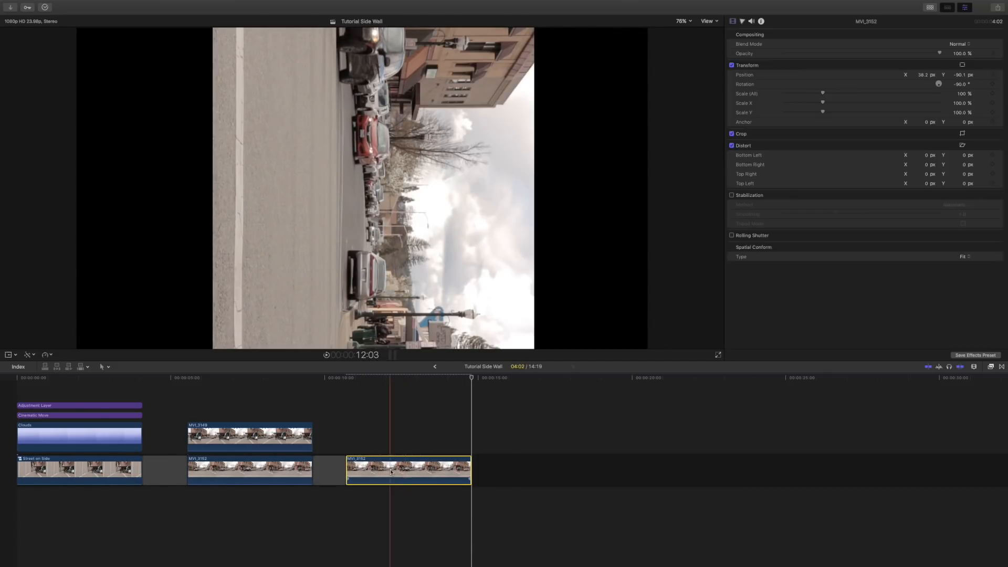
drag(390, 472, 240, 436)
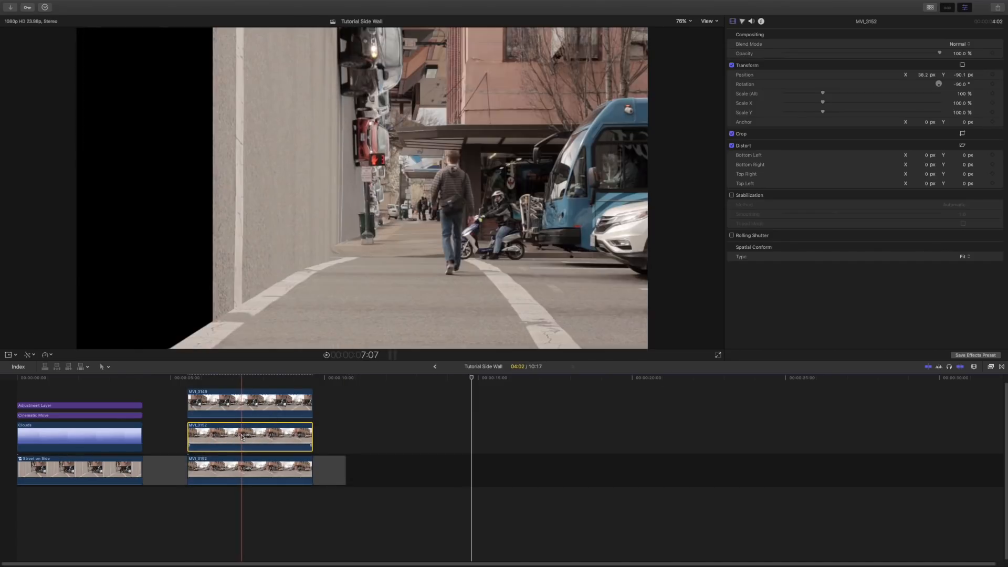
- Reposition the duplicate MVI_3152 to X -415.8 px, Y 0 px so it covers the black area beside the street wall
click(187, 378)
drag(188, 378, 217, 378)
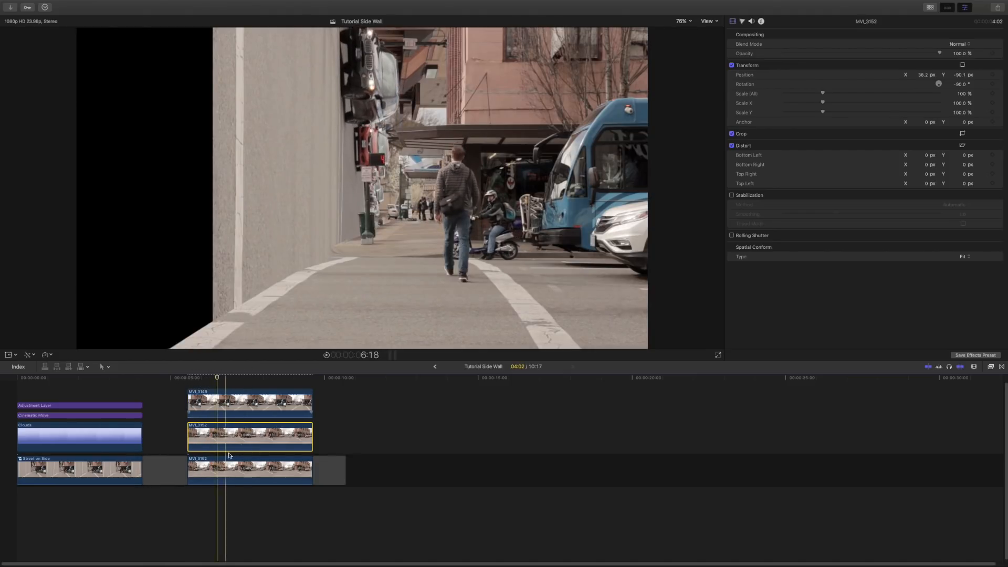
click(9, 358)
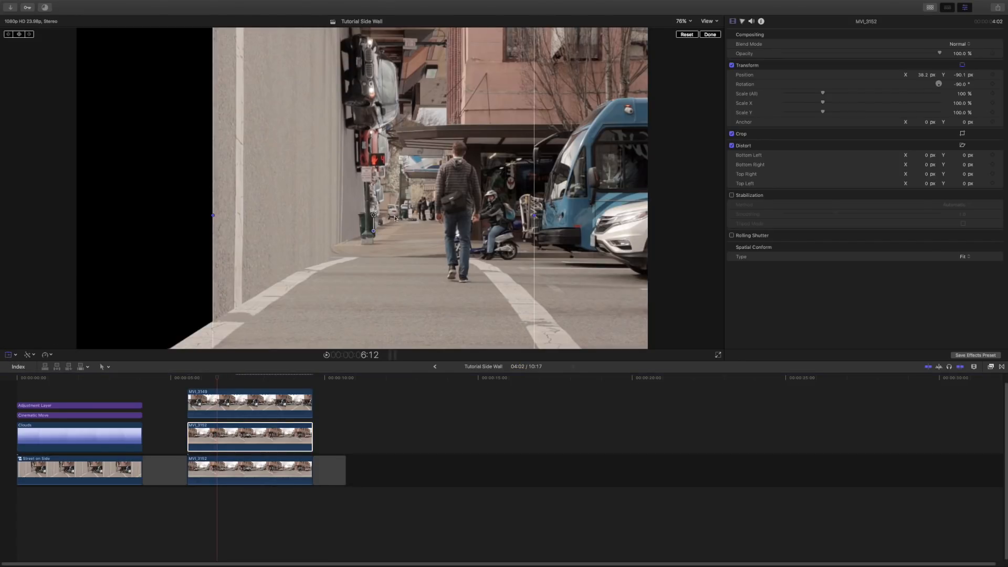
drag(396, 218, 245, 193)
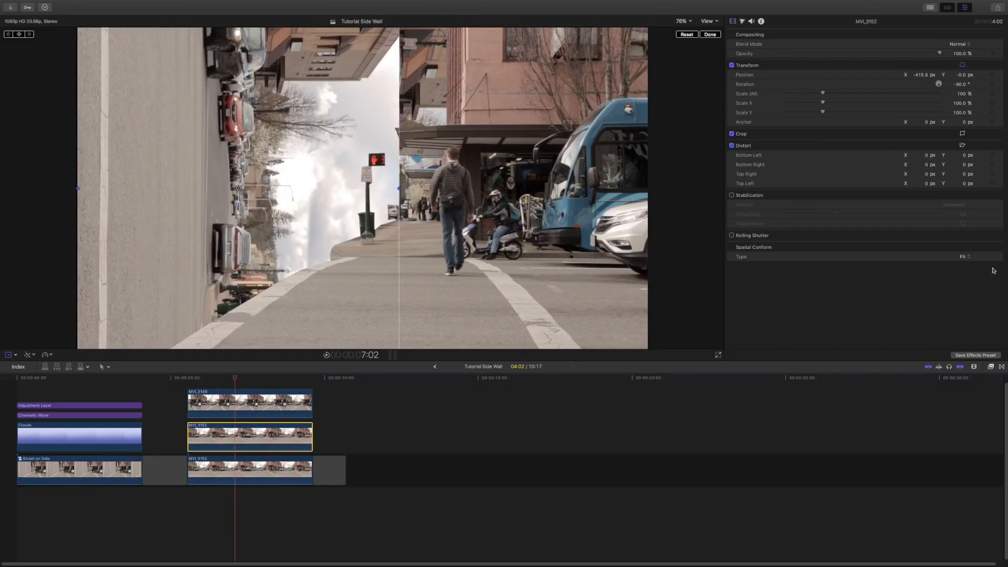
- Apply the Draw Mask effect to the duplicate MVI_3152 and leave the transform overlay
click(991, 367)
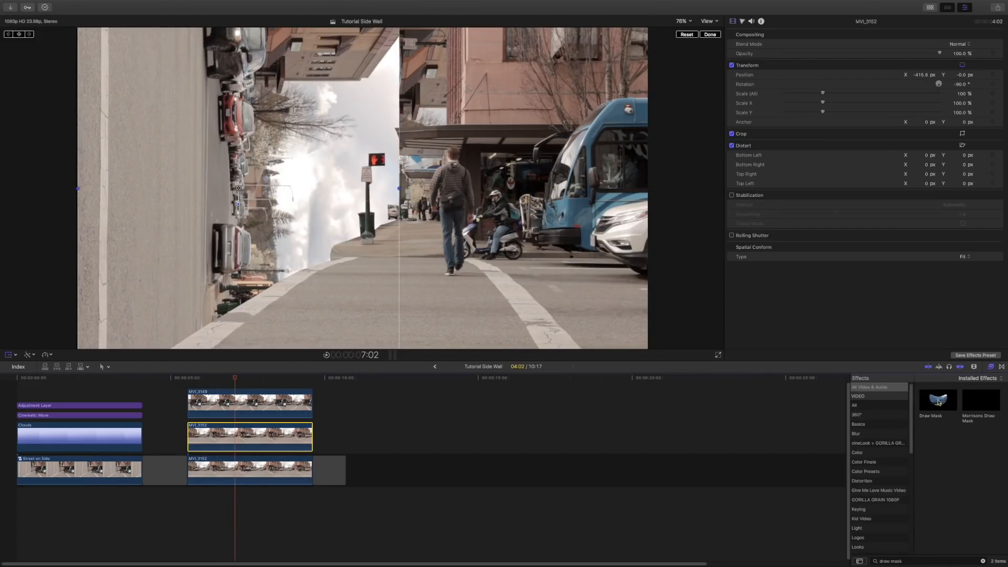
mouse_move(938, 400)
mouse_down()
mouse_move(263, 461)
mouse_move(268, 433)
mouse_move(252, 439)
mouse_up()
click(1004, 370)
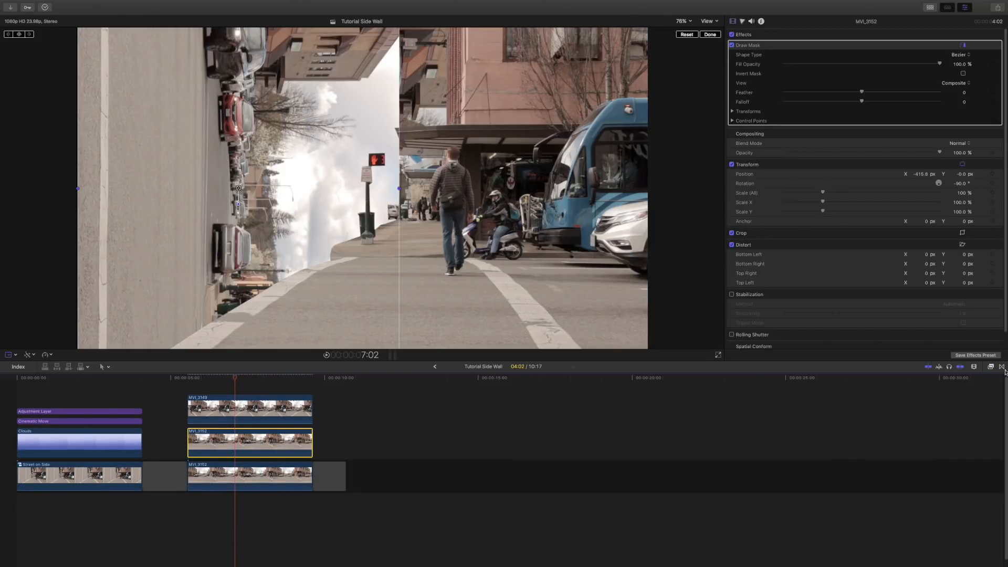
drag(234, 378, 186, 377)
click(11, 356)
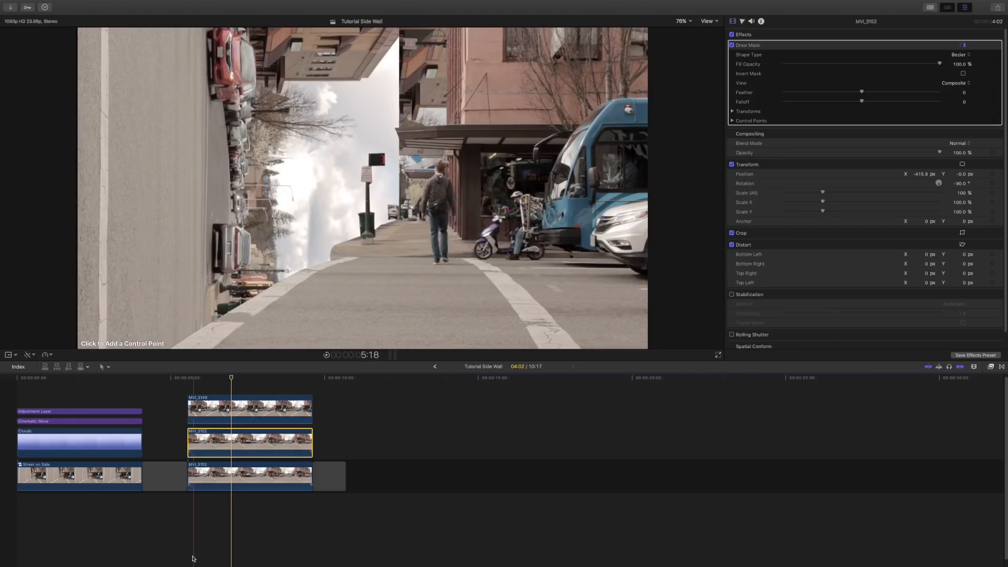
- Draw a closed mask on the duplicate MVI_3152 around the outer road strip, excluding the parked cars and extending beyond the frame
click(200, 330)
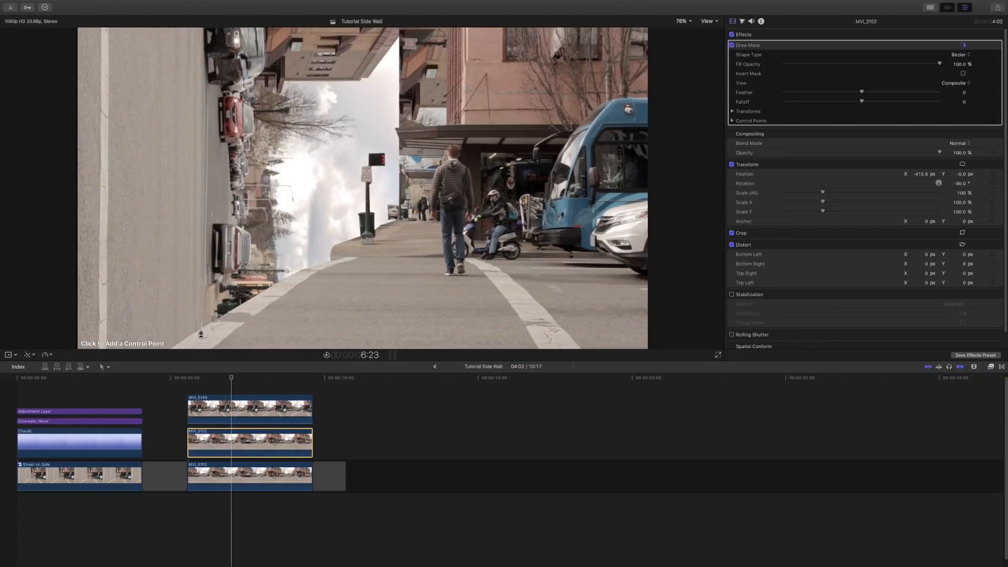
click(192, 30)
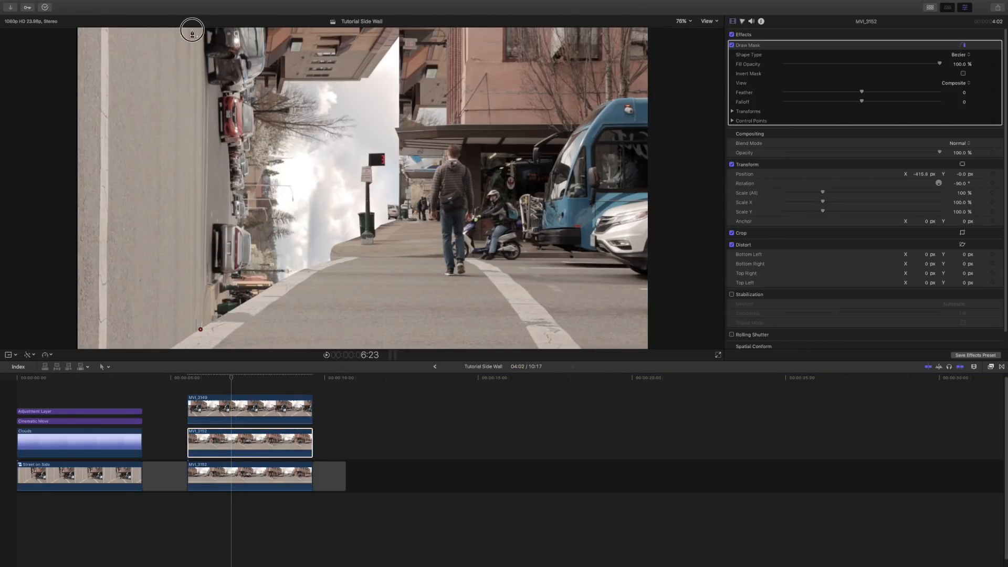
click(692, 22)
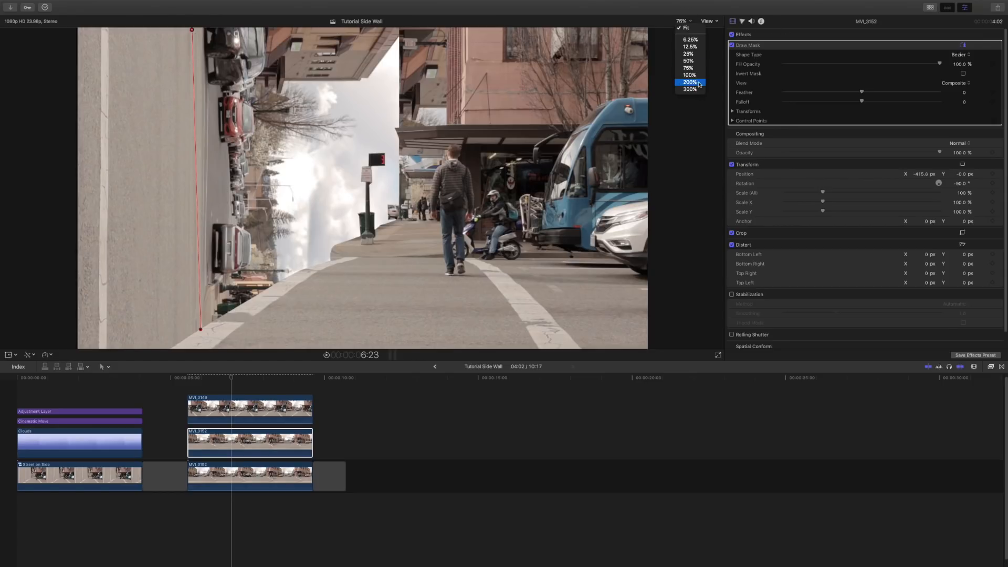
click(688, 82)
click(690, 21)
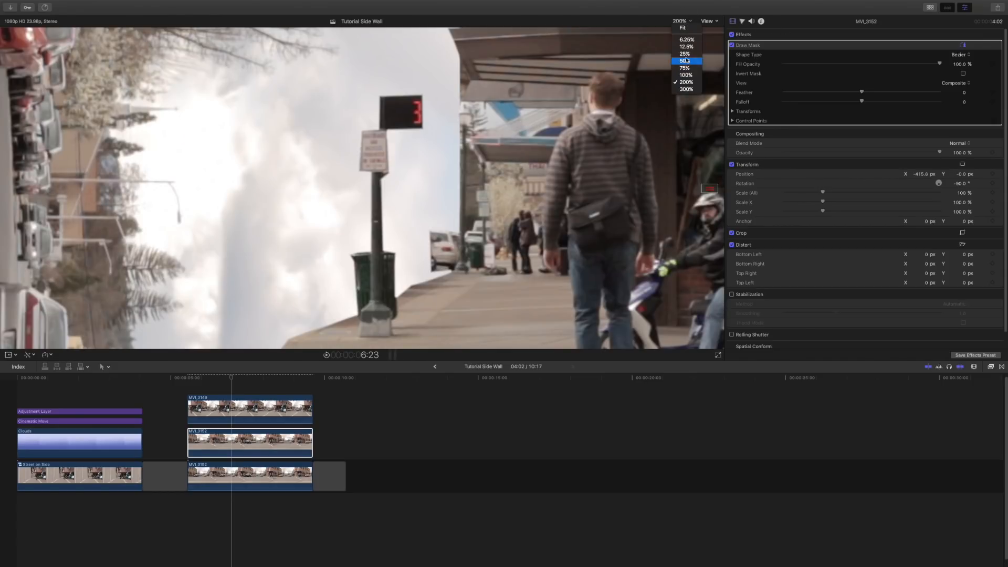
click(688, 57)
click(300, 111)
click(229, 111)
click(229, 254)
click(303, 256)
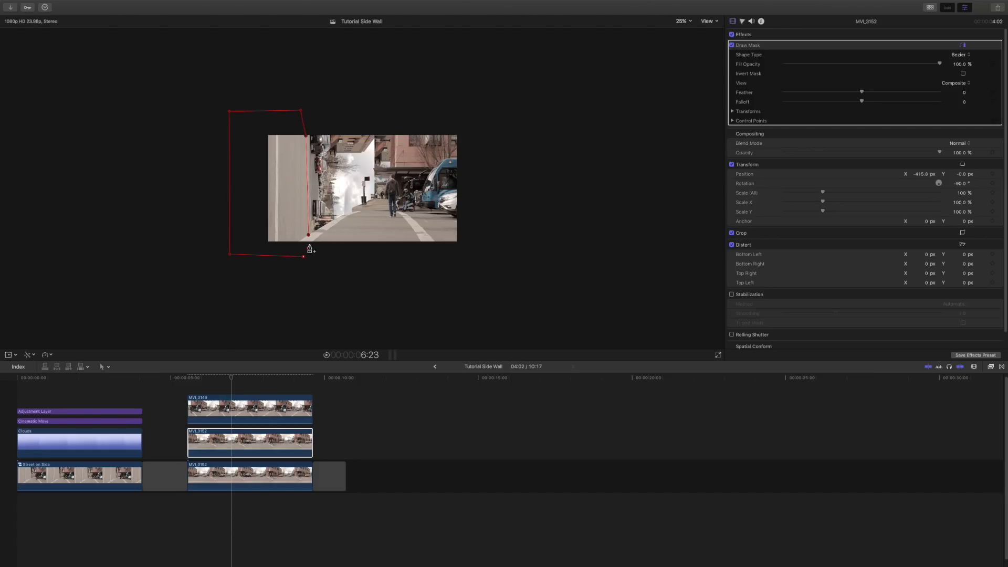
click(309, 236)
click(683, 21)
click(686, 29)
- Move the duplicate MVI_3152's inner mask points outward so the mask edge runs straight down the road strip
click(220, 442)
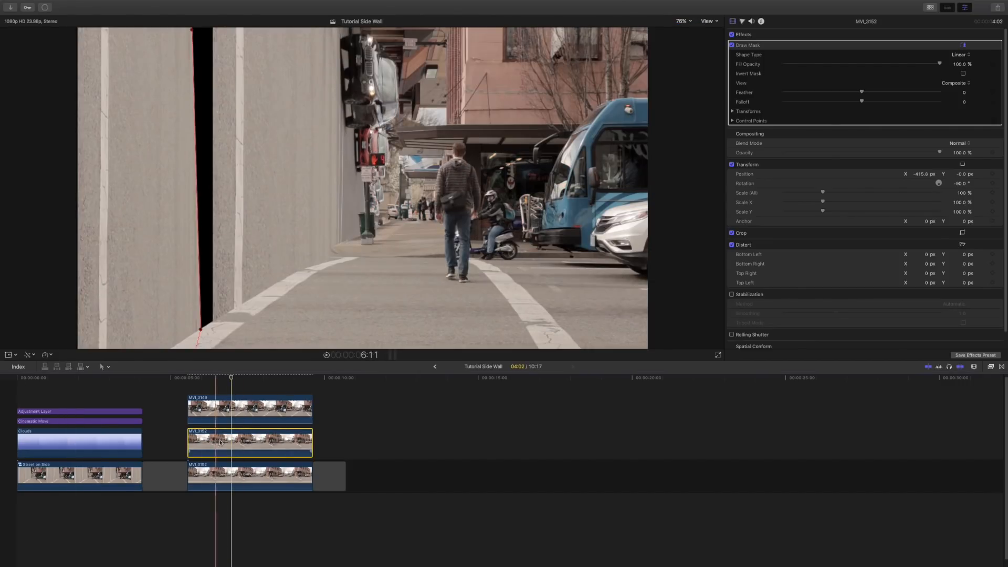
mouse_move(197, 203)
mouse_down()
mouse_move(214, 196)
mouse_move(204, 199)
mouse_up()
drag(201, 26, 204, 31)
drag(205, 324, 203, 327)
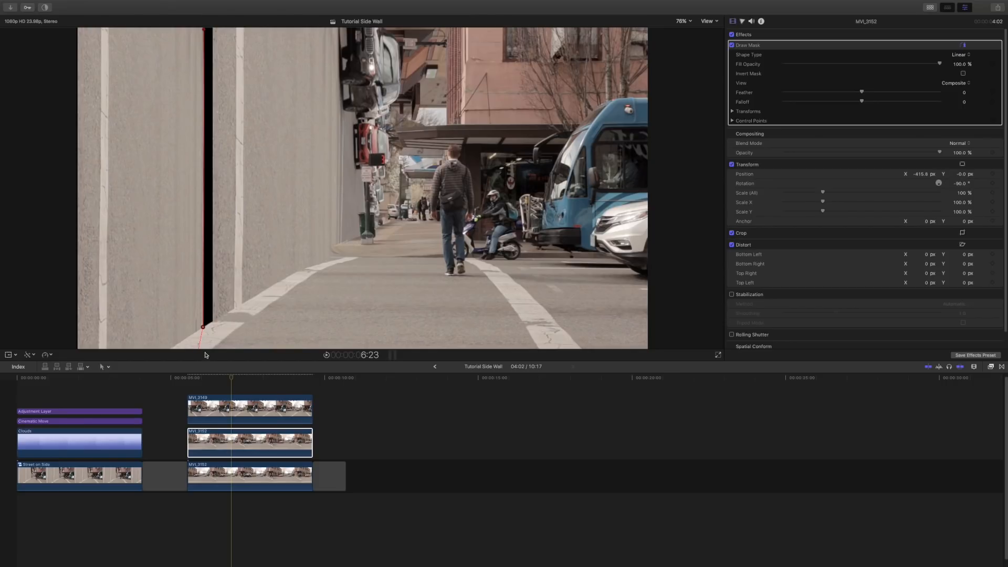
- Reposition the masked duplicate MVI_3152 to X -420.6 px, Y 4.2 px
click(231, 444)
click(8, 357)
drag(191, 233, 186, 230)
click(235, 414)
click(235, 407)
- Reposition the bottom MVI_3152 clip to X 0.1 px, Y -69.9 px so it closes the black gap in the wall
click(255, 466)
drag(268, 172, 257, 174)
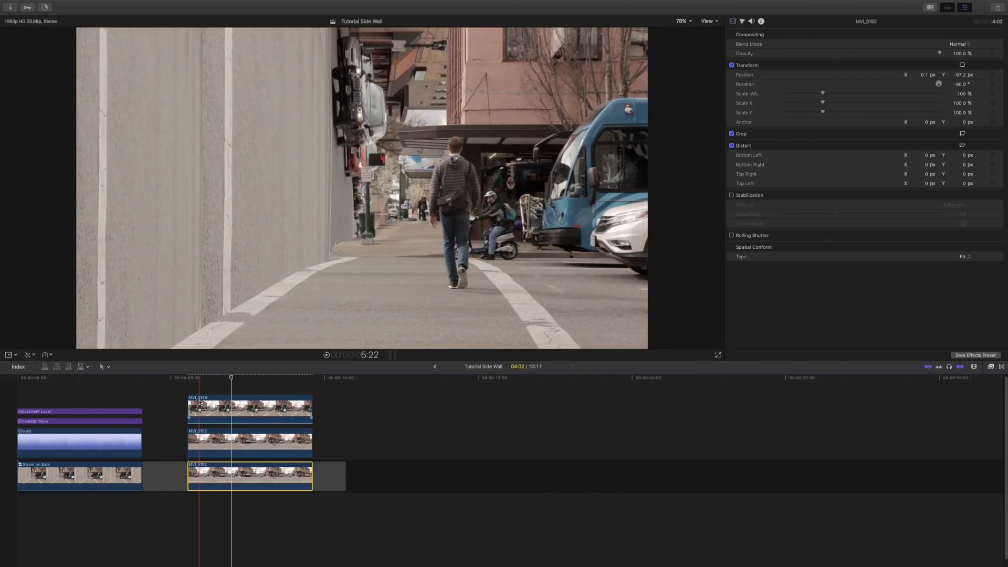
click(8, 354)
drag(362, 217, 362, 209)
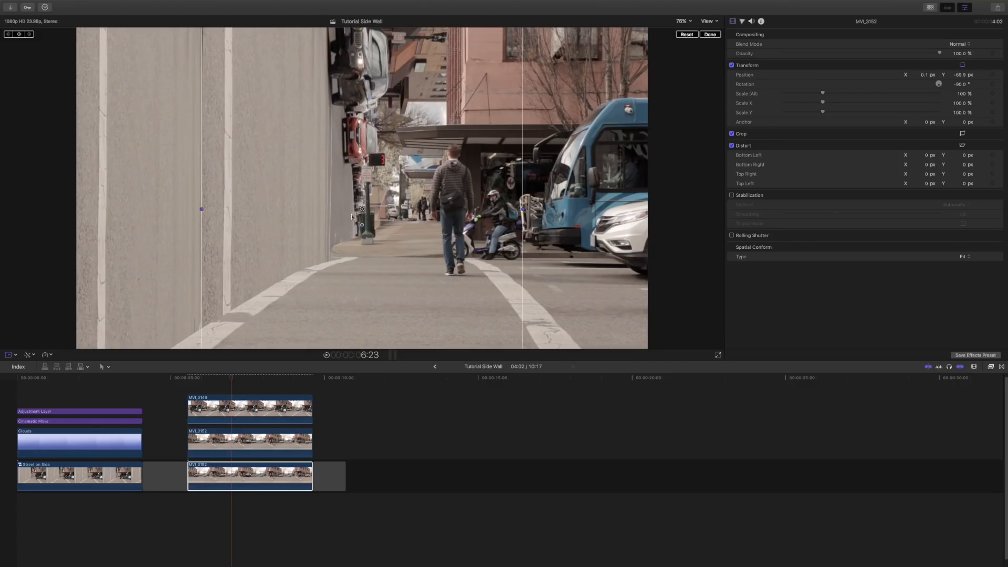
click(232, 378)
click(9, 357)
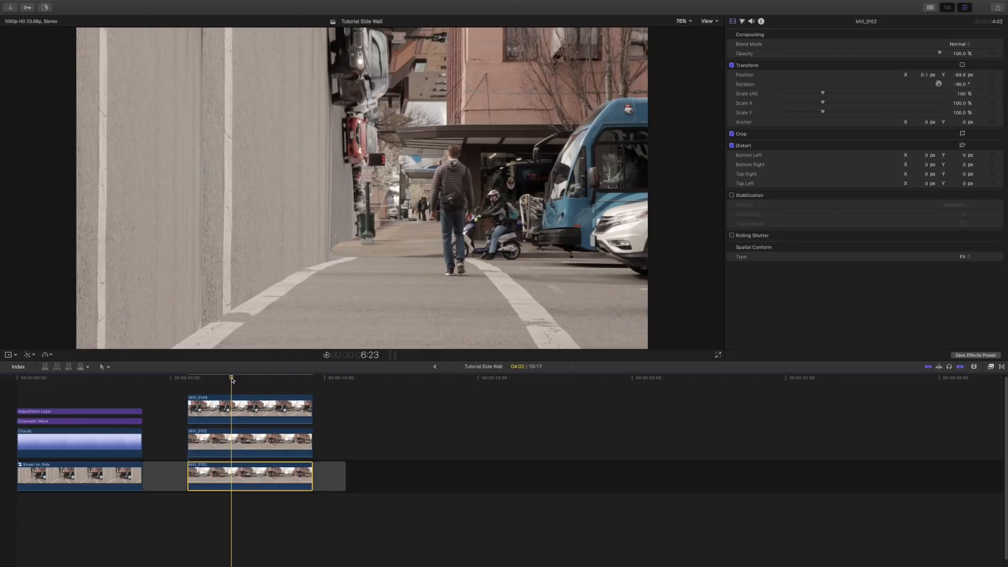
- Try a small feather change on the duplicate MVI_3152's mask and undo it
click(225, 444)
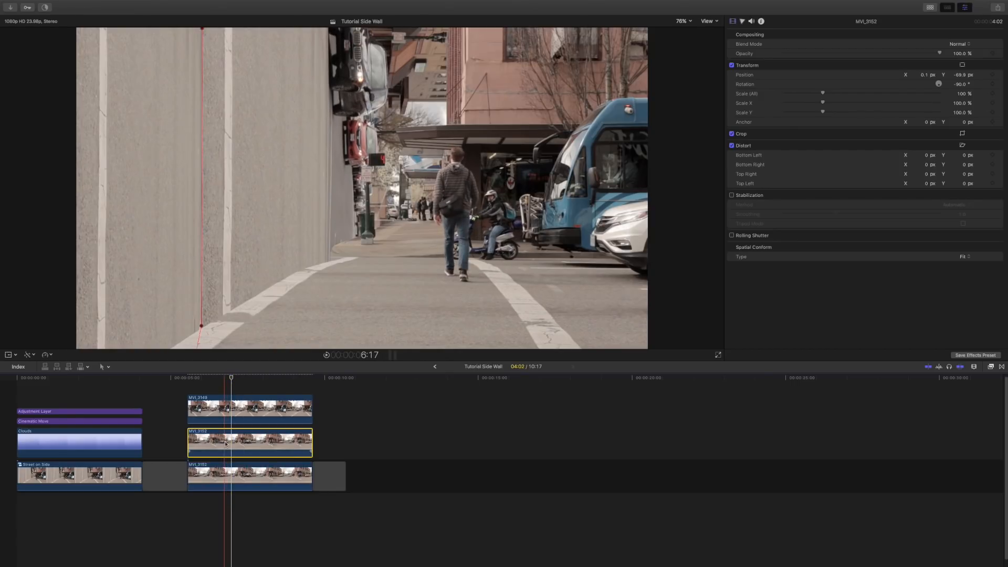
drag(862, 93, 860, 94)
key(super+z)
- Fine-tune the upper mask point along the wall seam on the duplicate MVI_3152 and raise the Draw Mask feather slightly
click(232, 452)
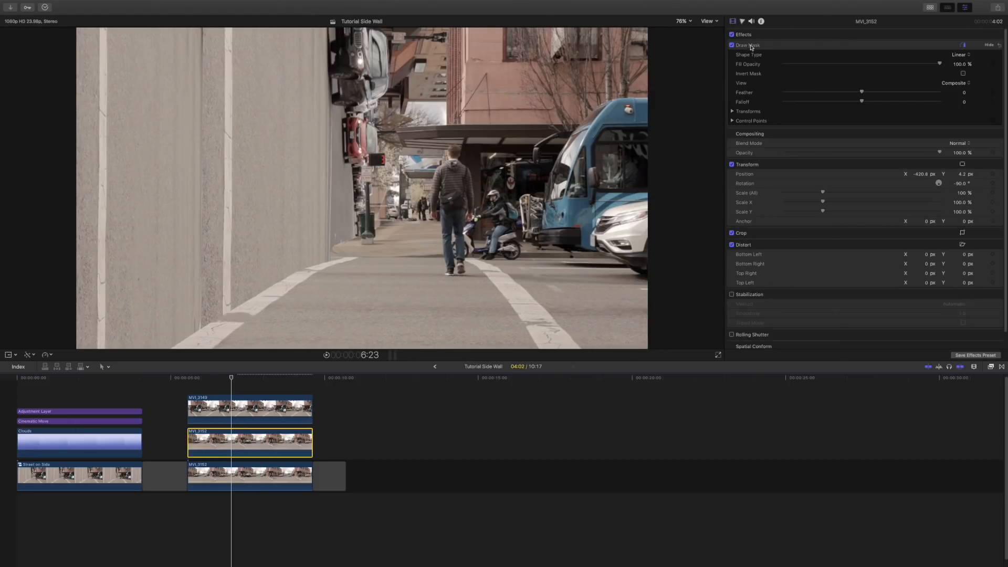
click(990, 45)
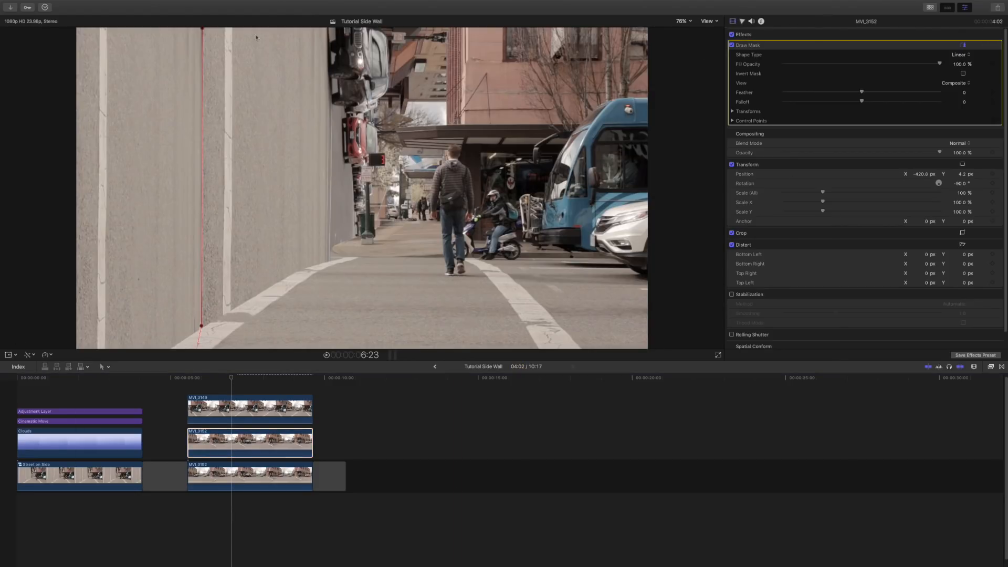
drag(205, 34, 202, 42)
click(758, 135)
drag(862, 93, 865, 93)
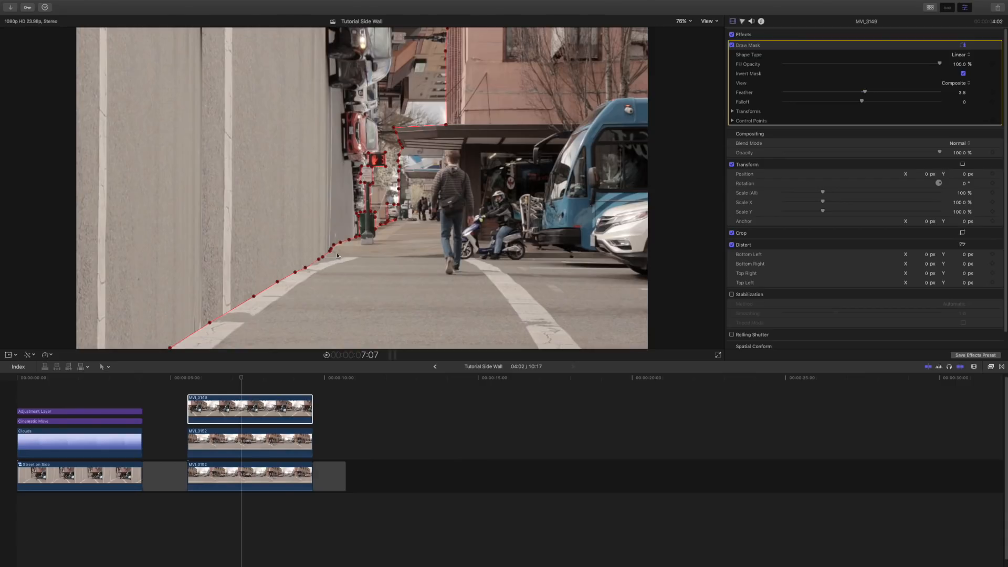
click(778, 134)
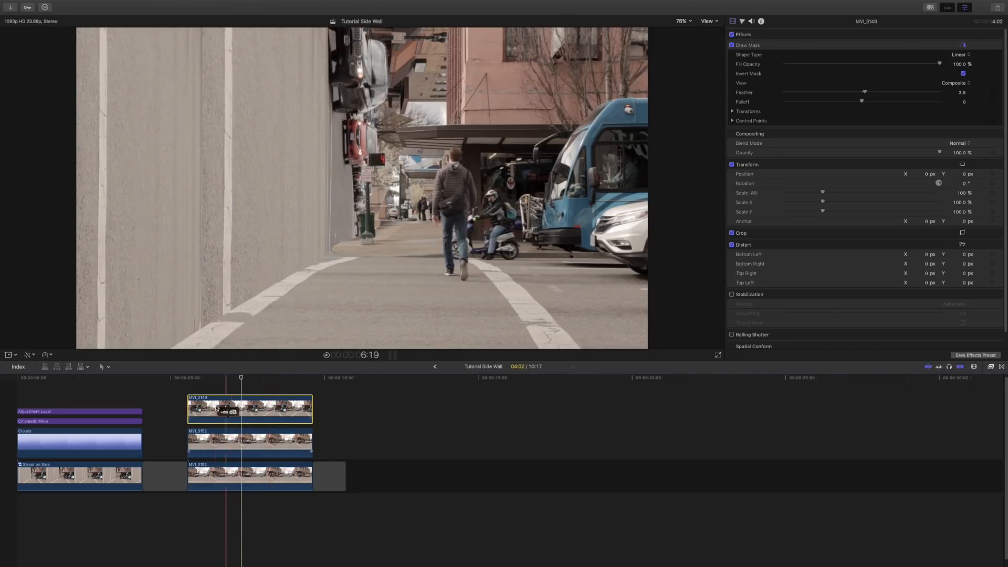
- Combine MVI_3149 and both MVI_3152 clips into a compound clip named Side Wall Tutorial Compound
drag(249, 538, 251, 407)
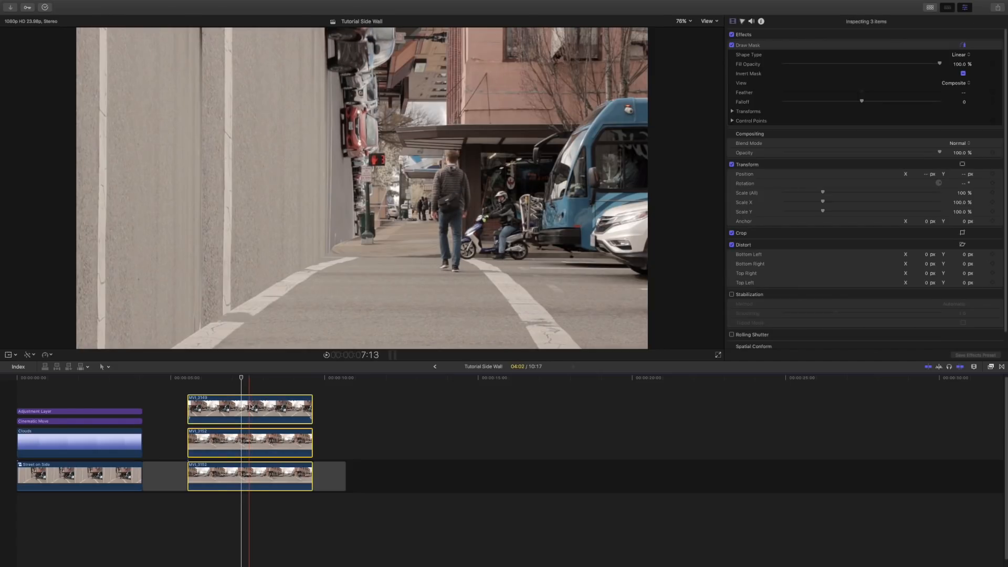
right_click(251, 407)
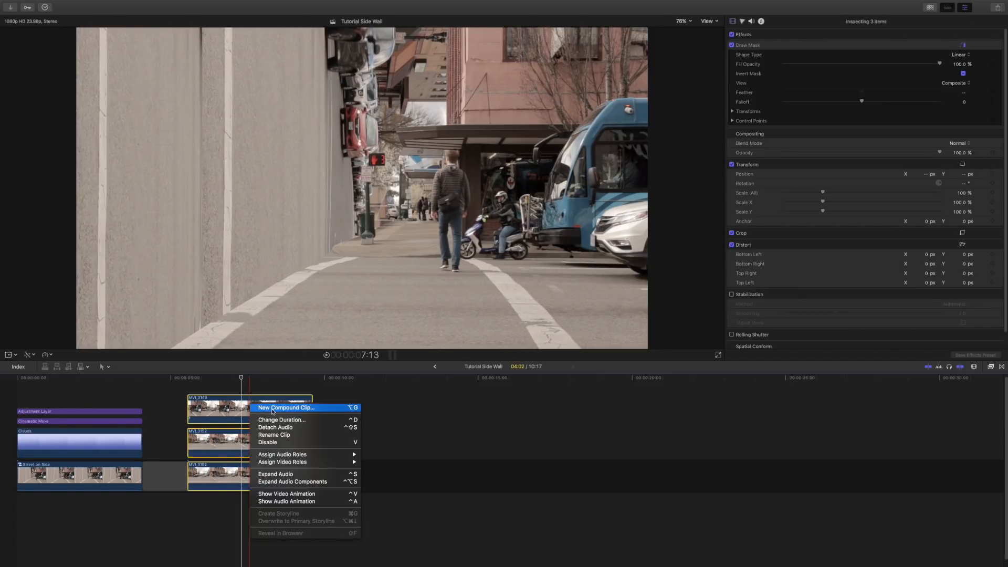
click(272, 409)
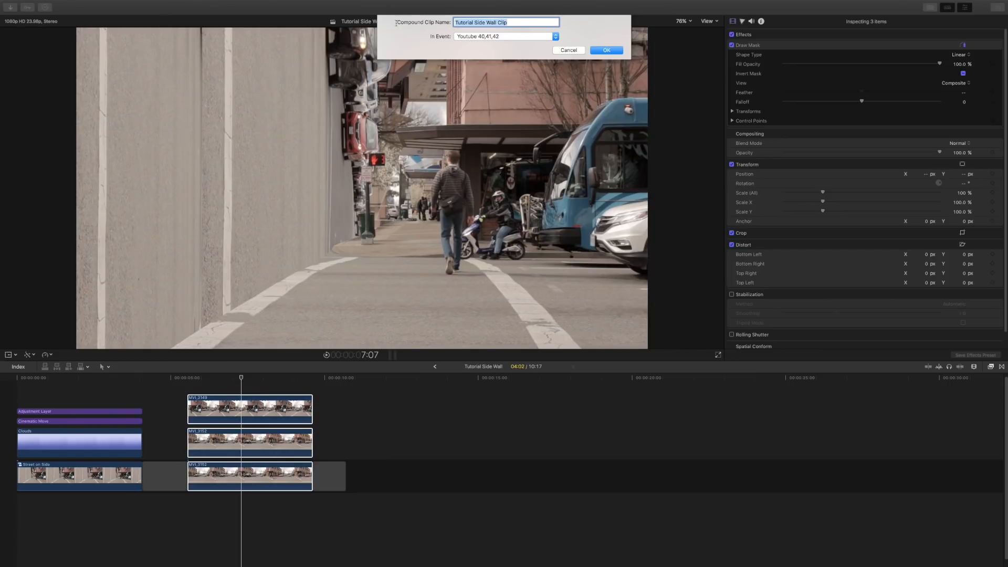
text(S)
click(607, 50)
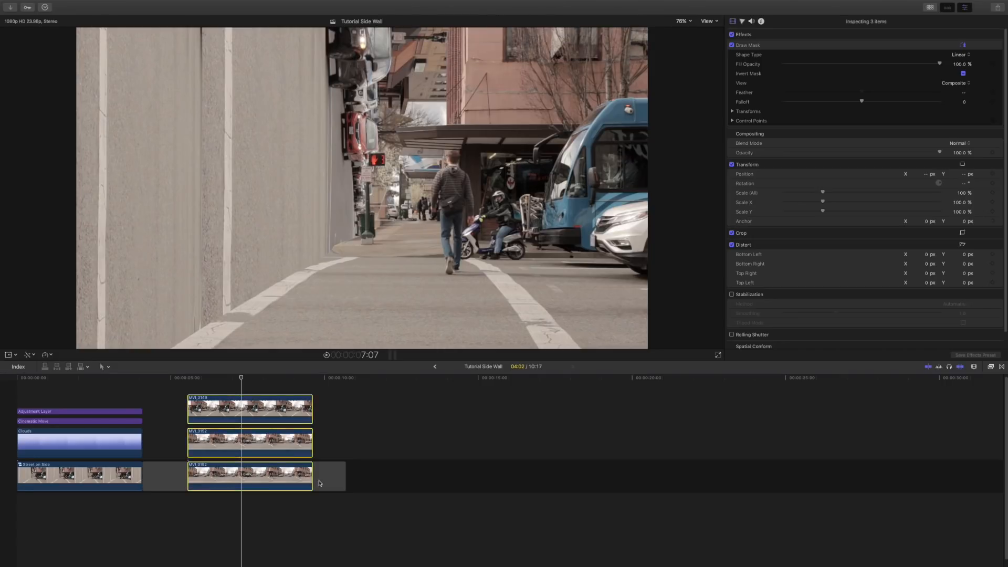
click(243, 476)
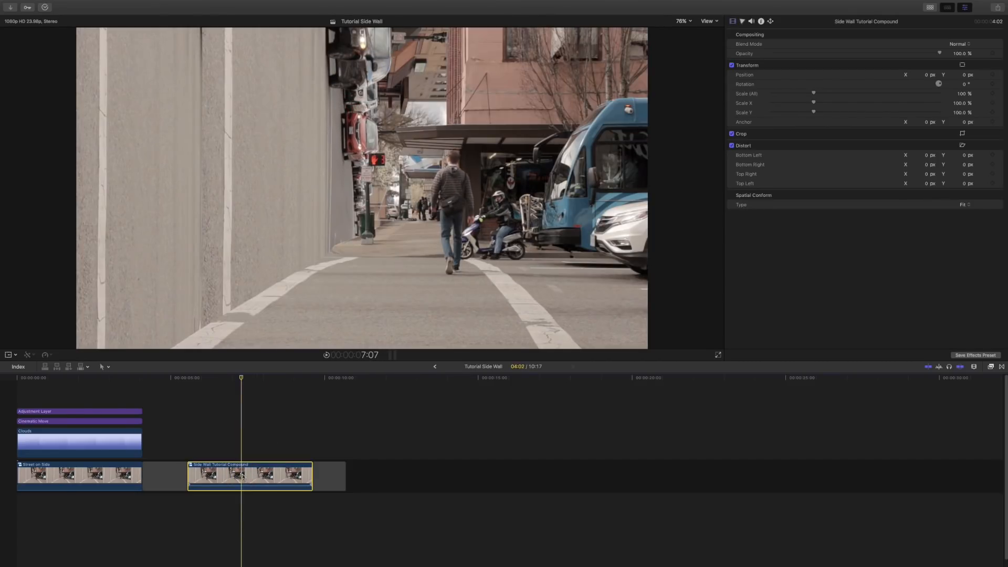
- Add the Clouds background generator above the start of Side Wall Tutorial Compound
click(965, 7)
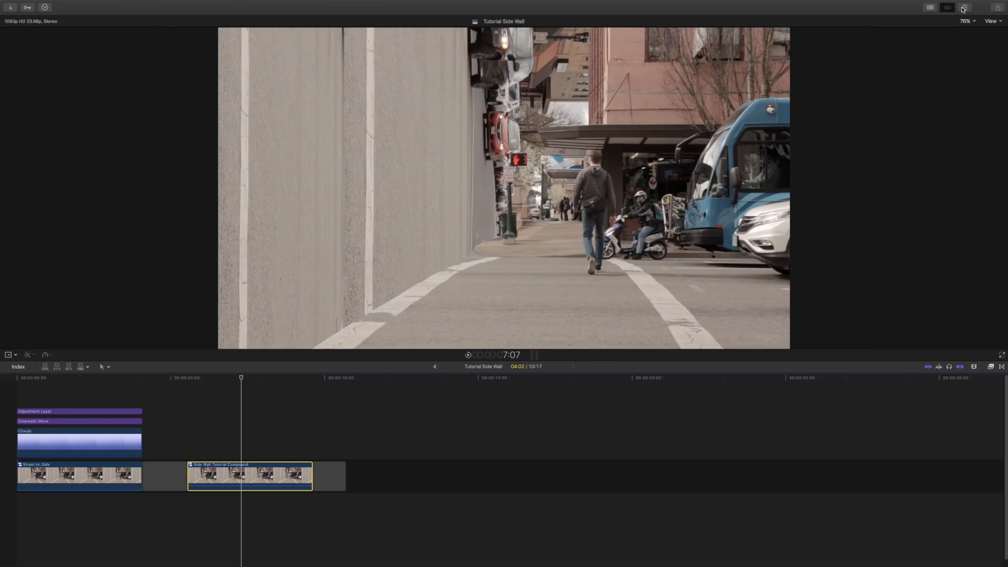
click(930, 7)
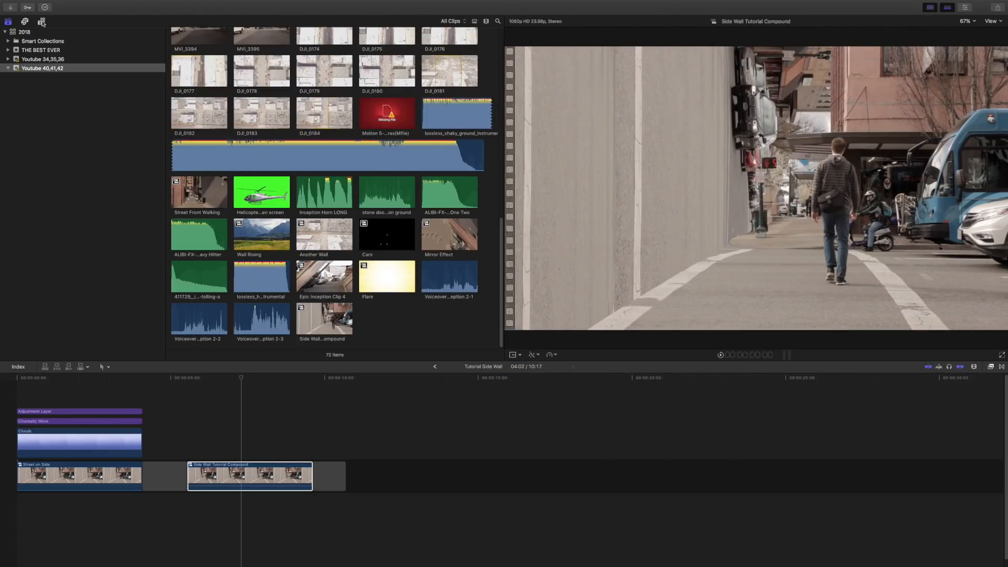
click(42, 23)
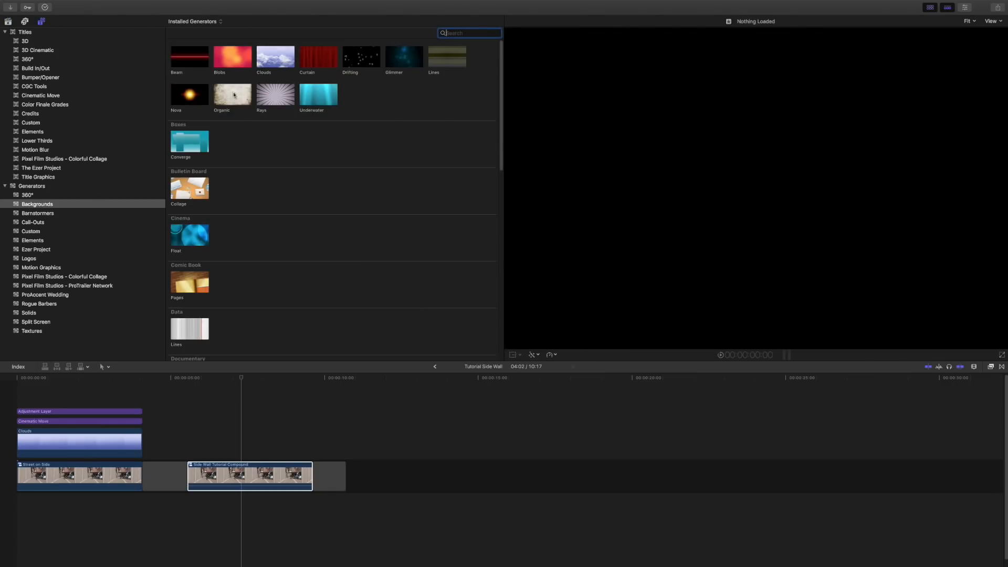
click(26, 206)
click(271, 58)
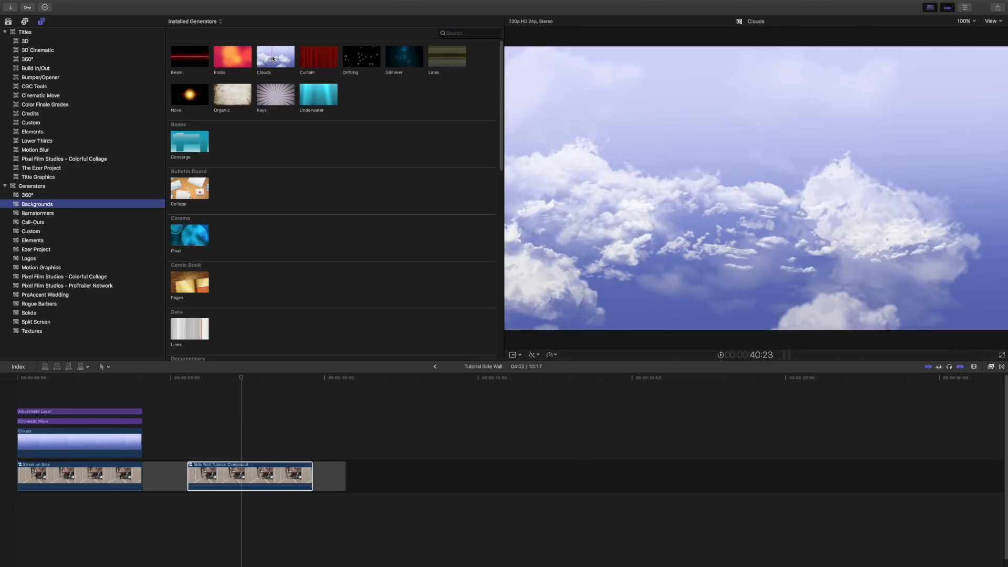
drag(275, 59, 192, 434)
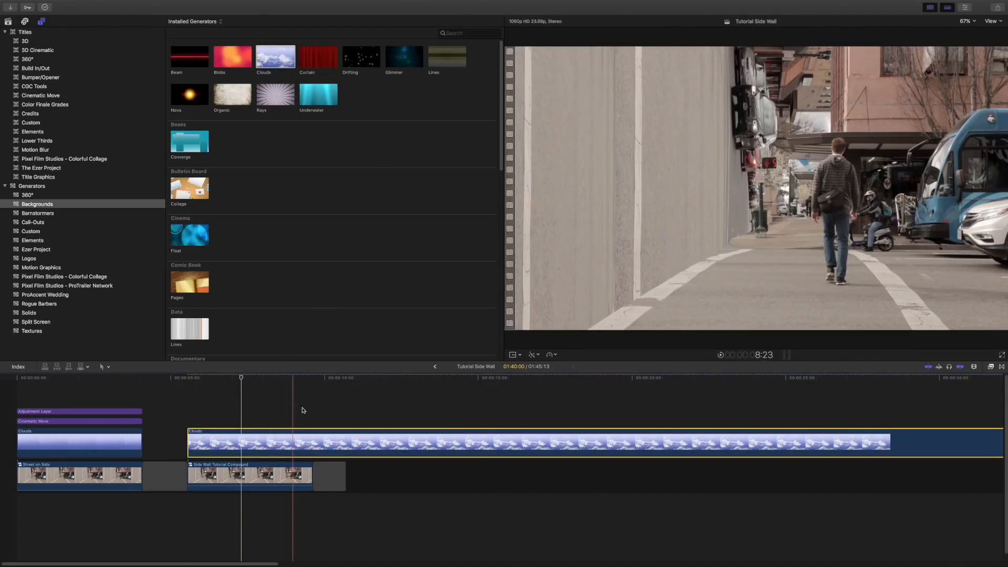
- Cut the Clouds clip at the end of Side Wall Tutorial Compound and delete the excess
key(super+b)
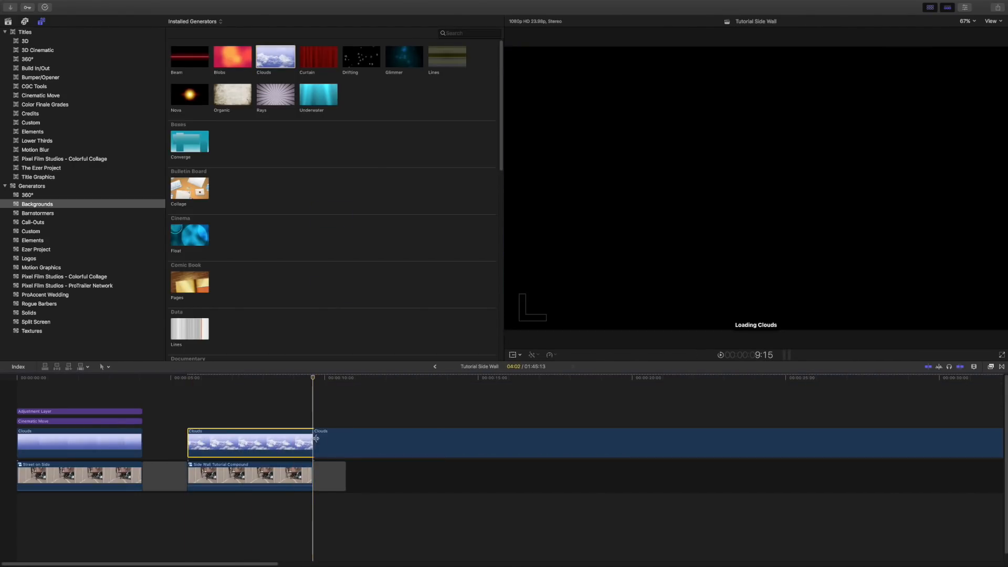
key(Delete)
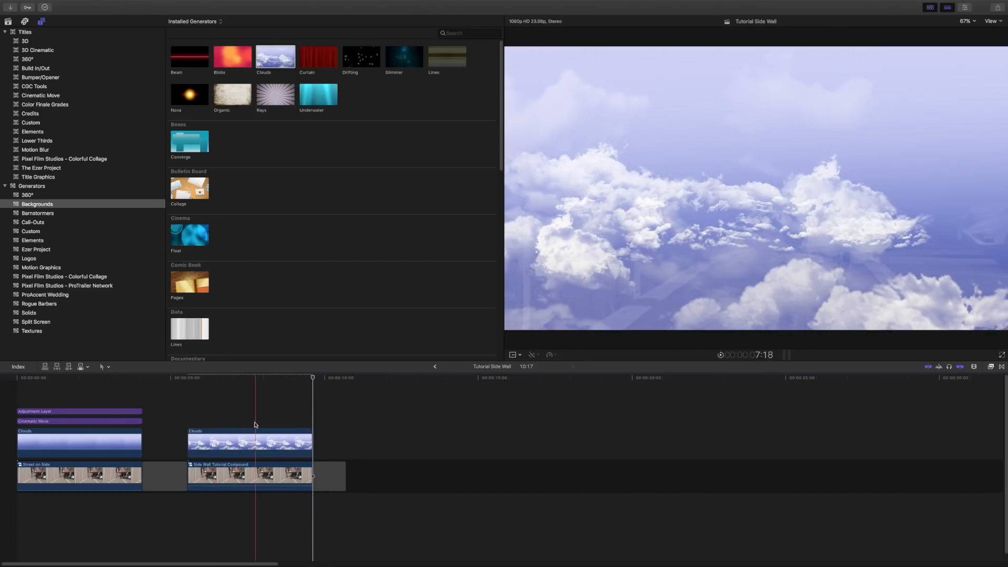
click(219, 412)
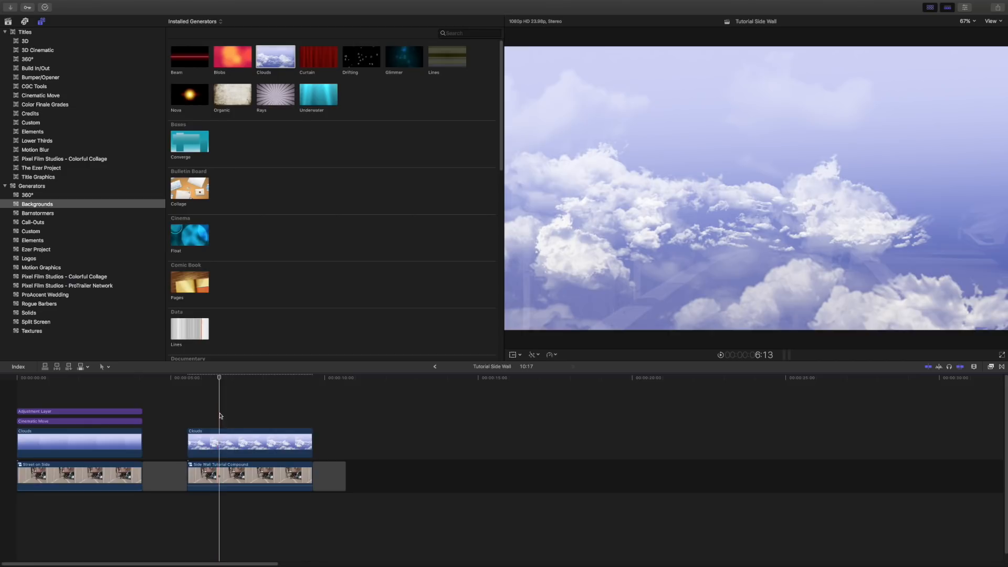
- Show the generator parameters of the Clouds clip above Side Wall Tutorial Compound and apply the Keyer effect to it
click(929, 7)
click(250, 443)
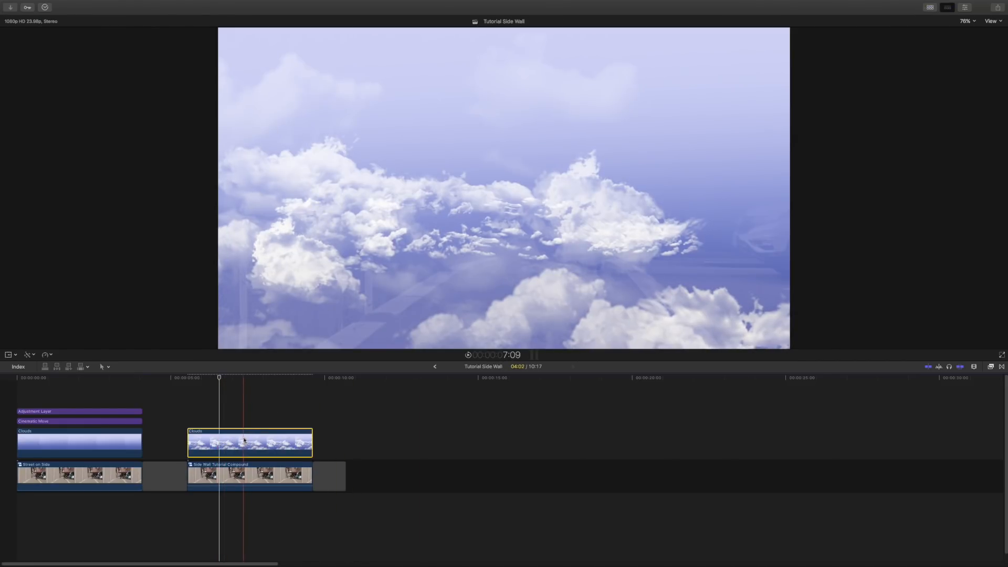
click(965, 8)
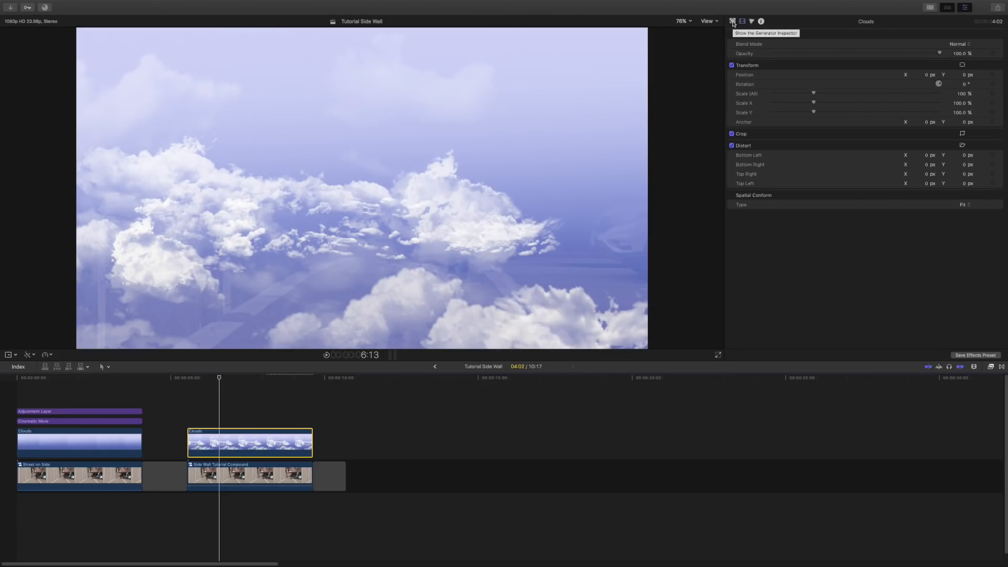
click(733, 22)
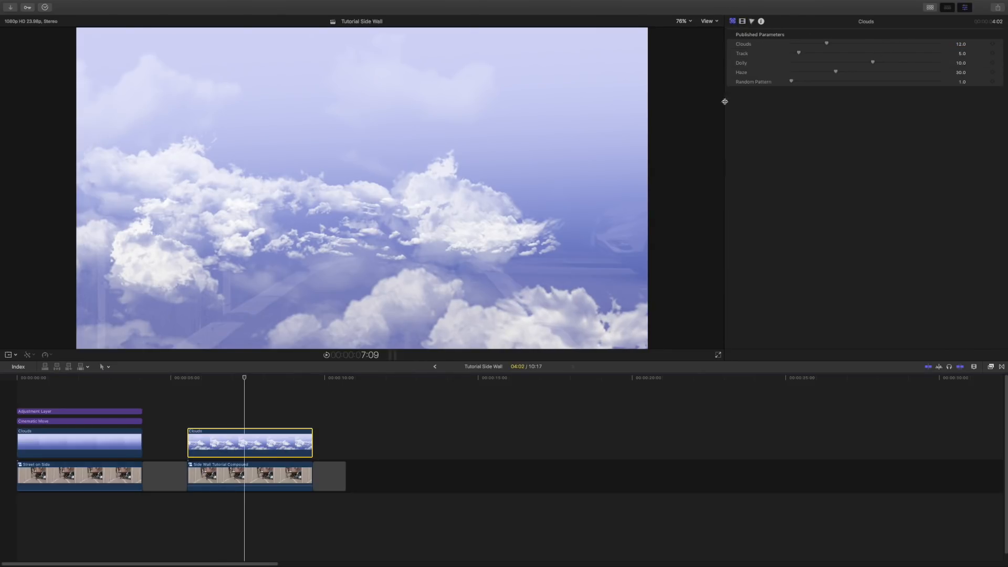
click(991, 368)
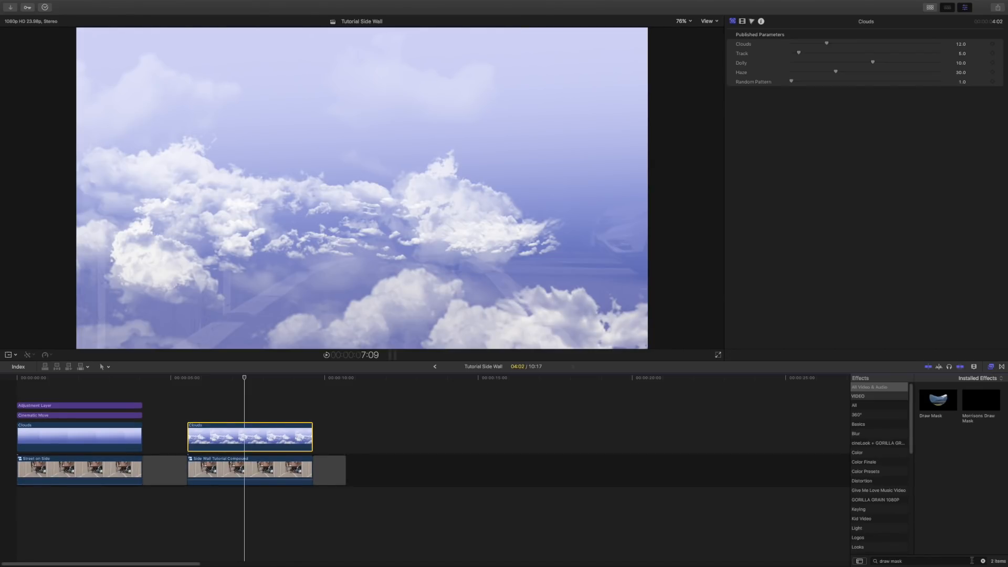
click(983, 561)
click(903, 561)
text(keyer)
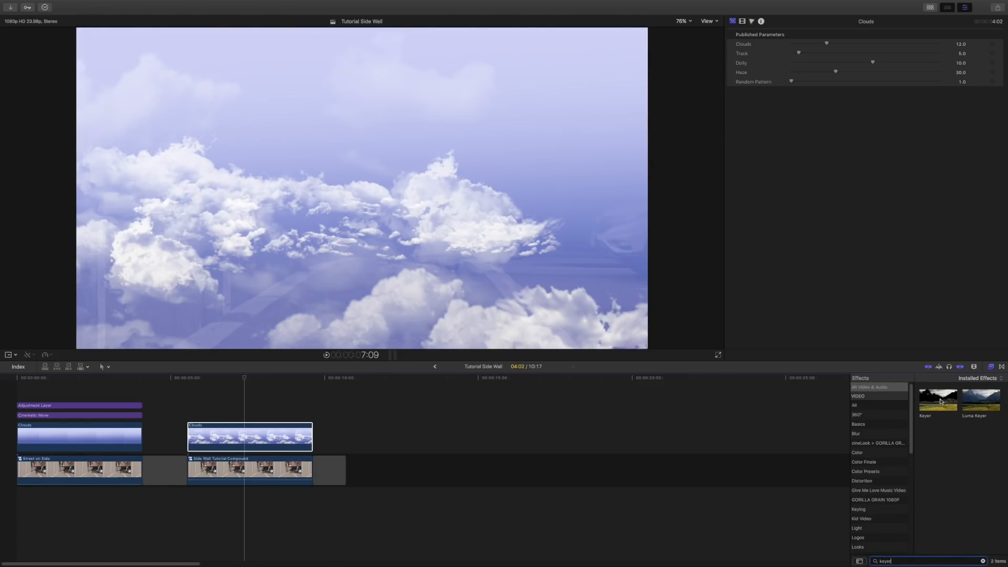
click(945, 404)
drag(947, 402, 254, 440)
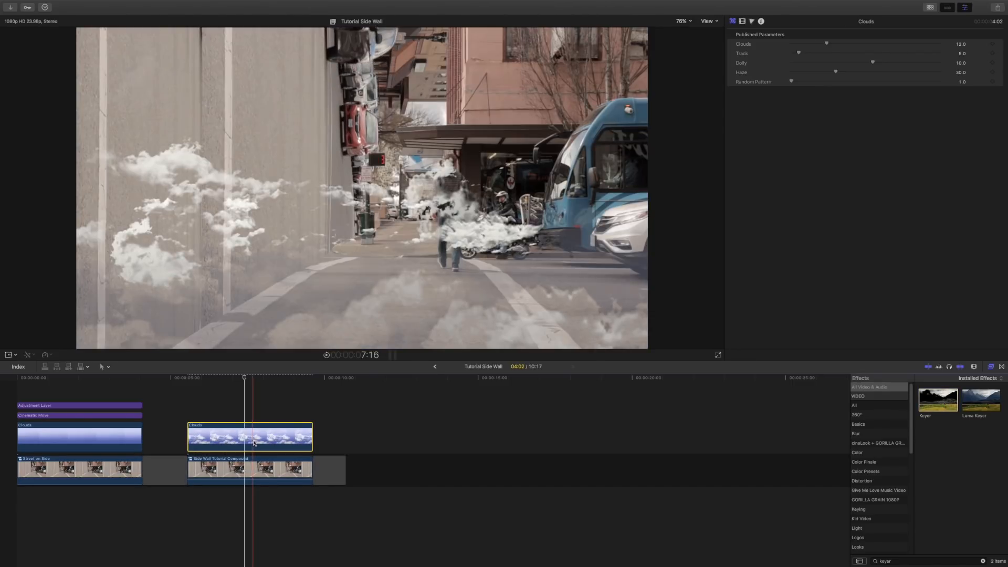
click(991, 367)
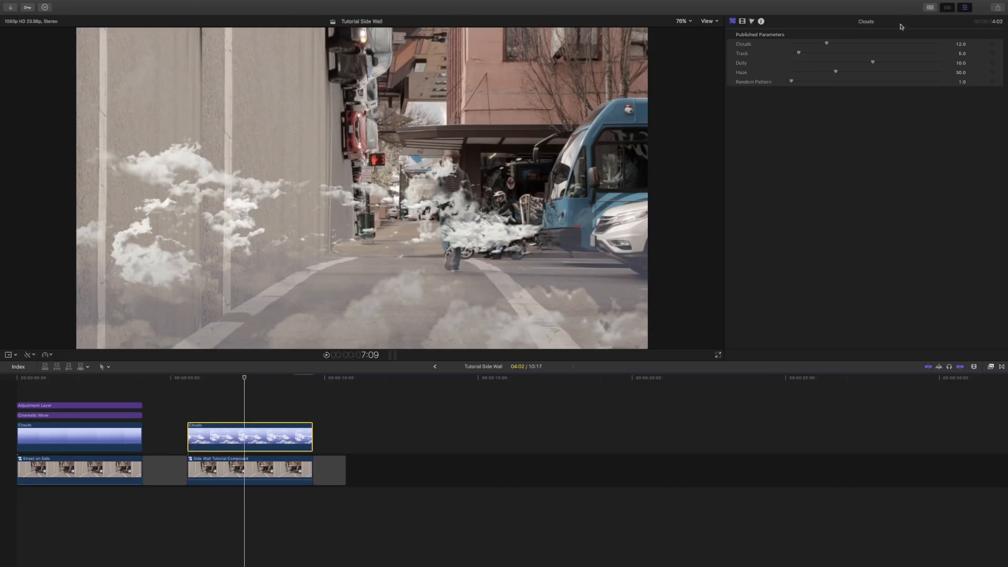
- Set the Clouds generator's Clouds amount to 0 and raise its Haze to the maximum
drag(827, 45, 774, 48)
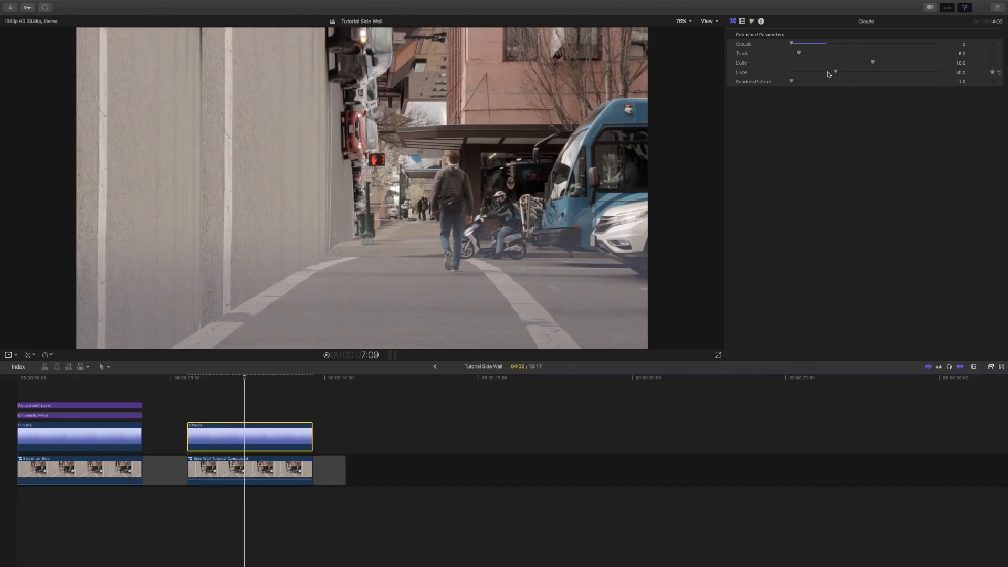
drag(836, 74, 953, 76)
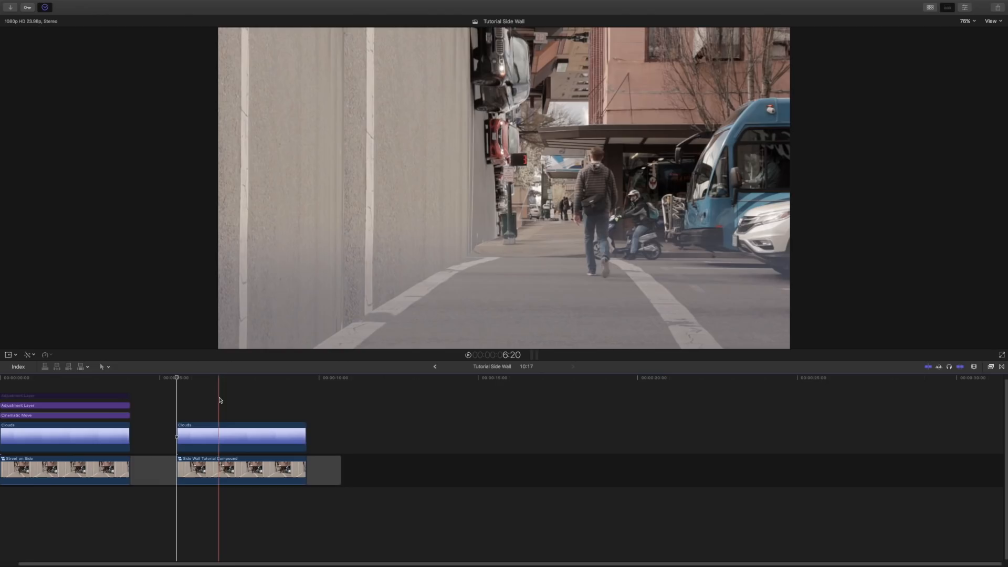
- Try enlarging the Clouds clip with Transform and shifting it sideways so its edges lie outside the frame
click(221, 438)
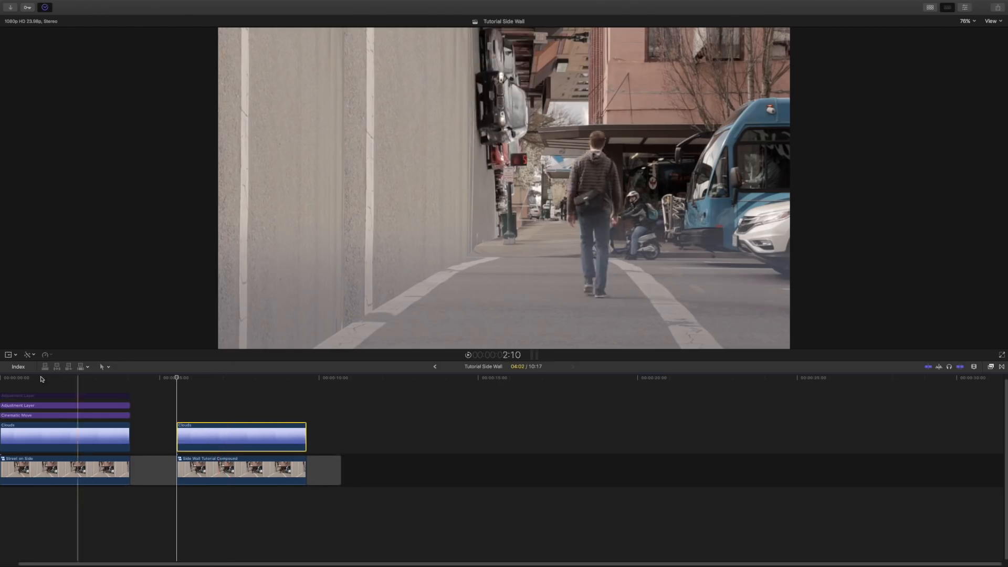
click(7, 356)
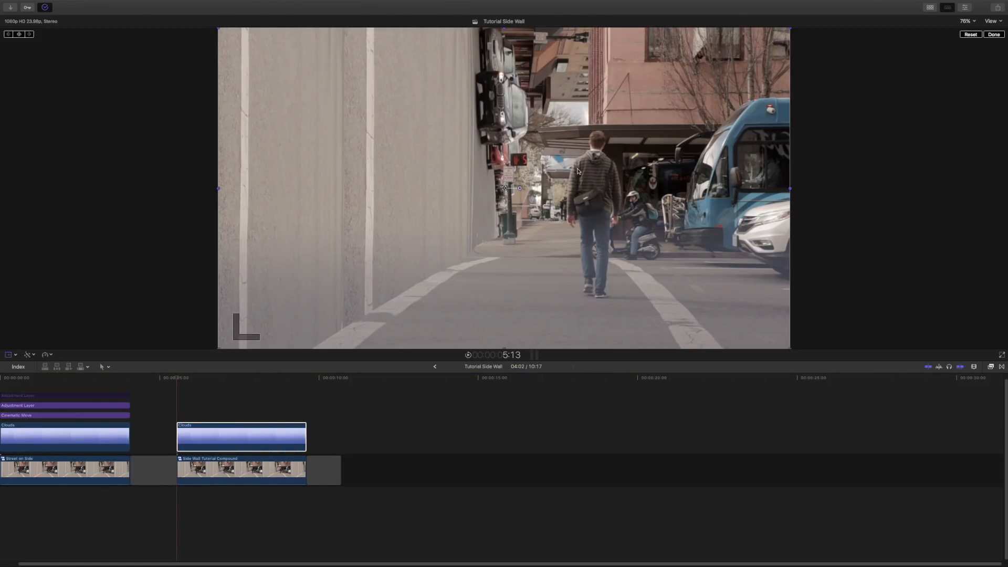
click(966, 21)
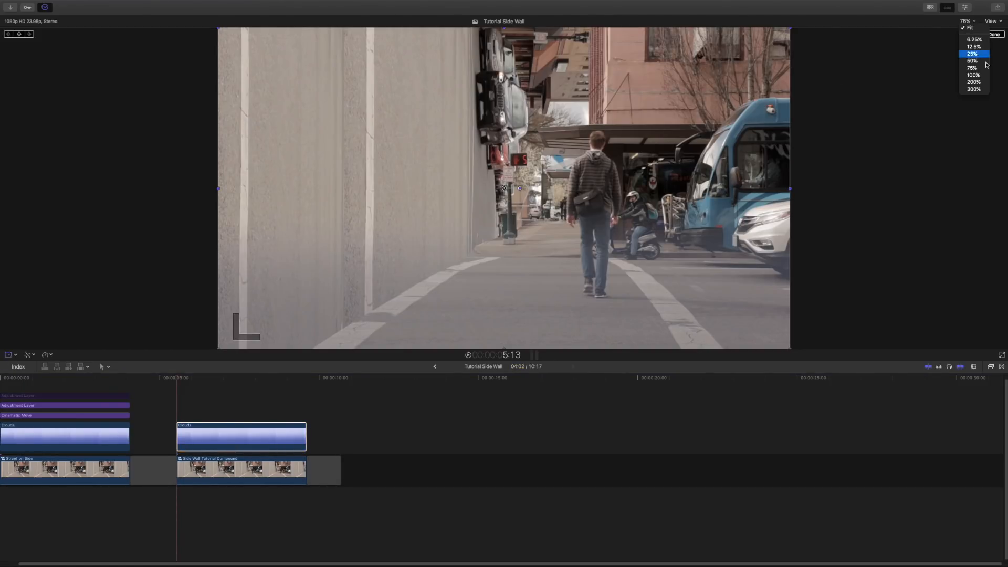
click(972, 54)
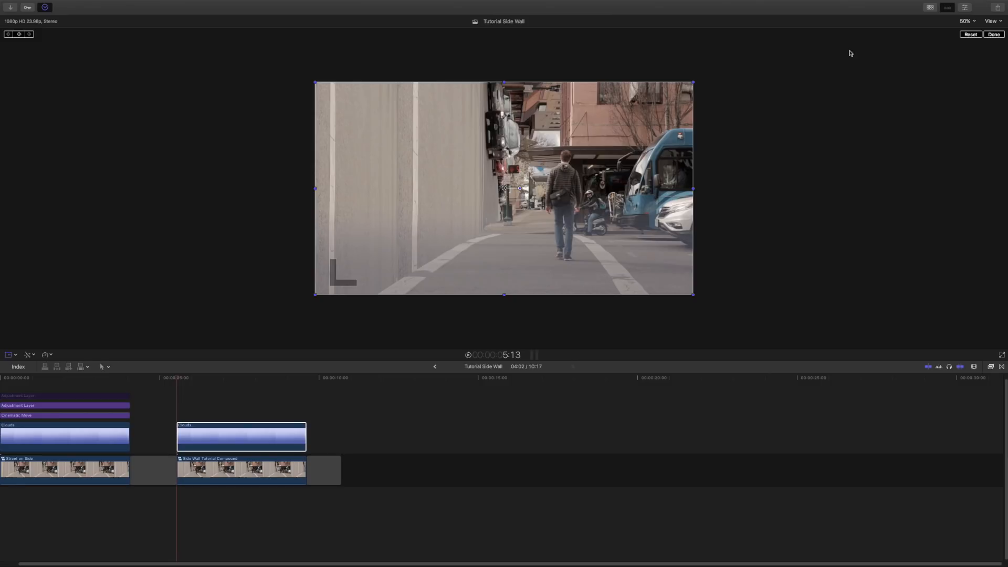
drag(526, 191, 501, 194)
drag(398, 188, 225, 183)
drag(444, 183, 537, 180)
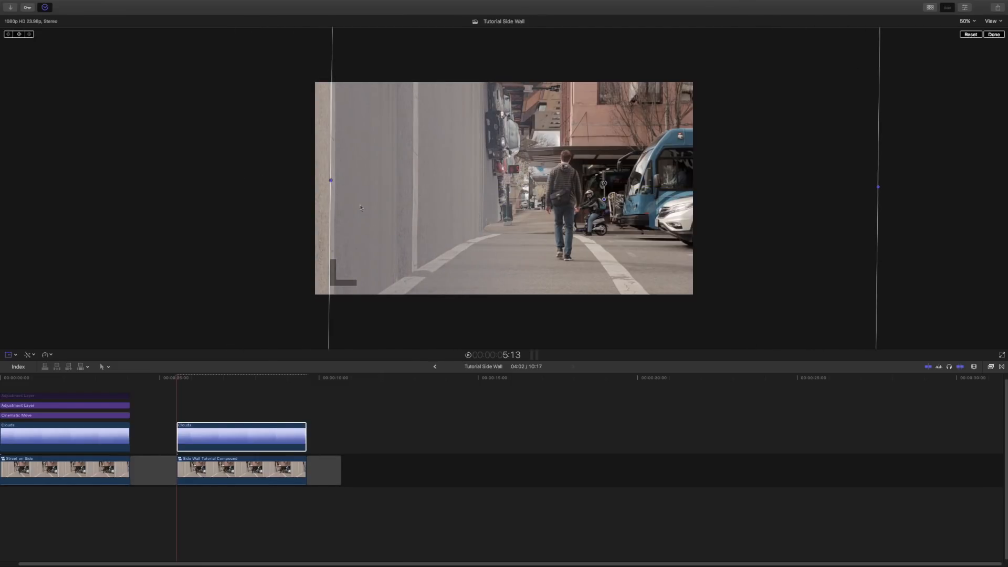
drag(330, 181, 248, 178)
drag(361, 200, 419, 200)
drag(316, 181, 228, 178)
drag(371, 188, 446, 194)
drag(311, 186, 273, 182)
drag(378, 195, 409, 200)
drag(306, 183, 291, 182)
drag(394, 192, 419, 198)
drag(314, 186, 287, 186)
drag(399, 199, 407, 198)
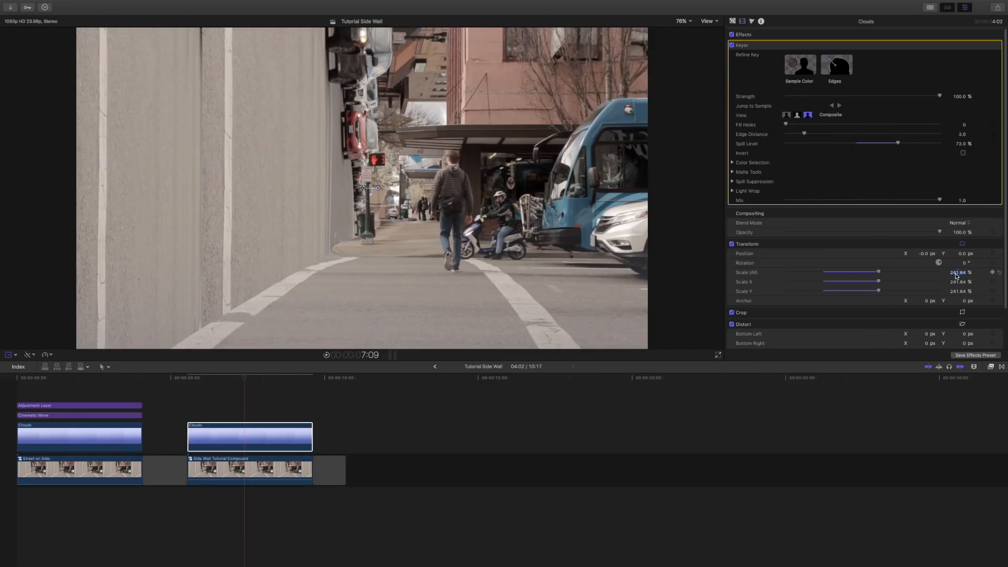
- Set the Clouds clip's overall scale to 200% and close the Transform controls
text(0)
key(Return)
click(7, 357)
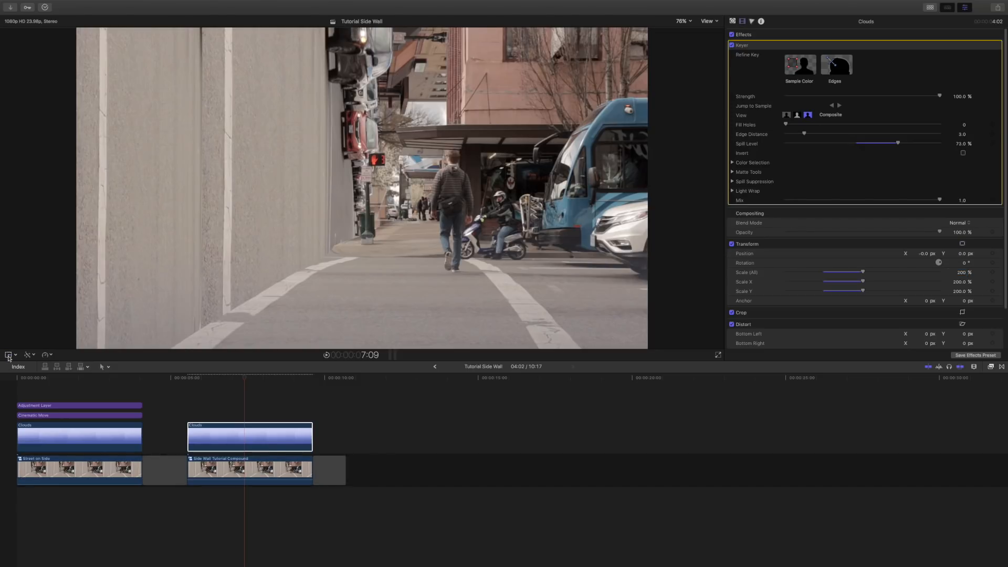
click(242, 404)
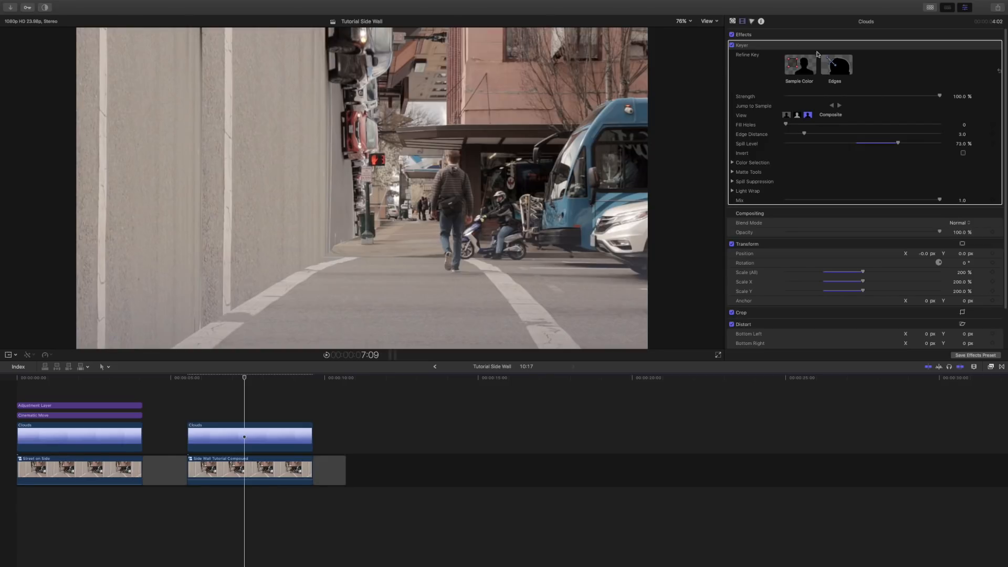
click(249, 436)
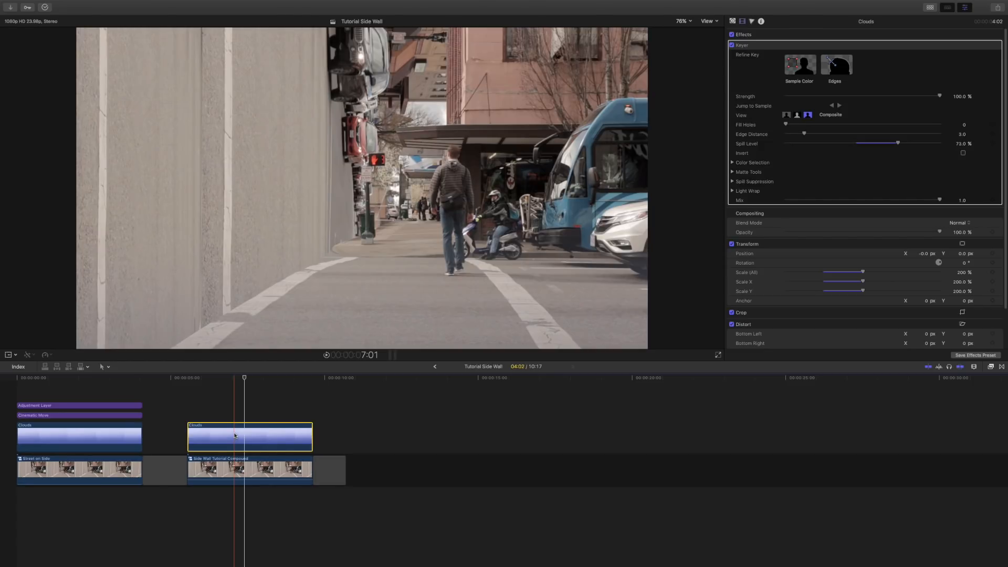
click(236, 464)
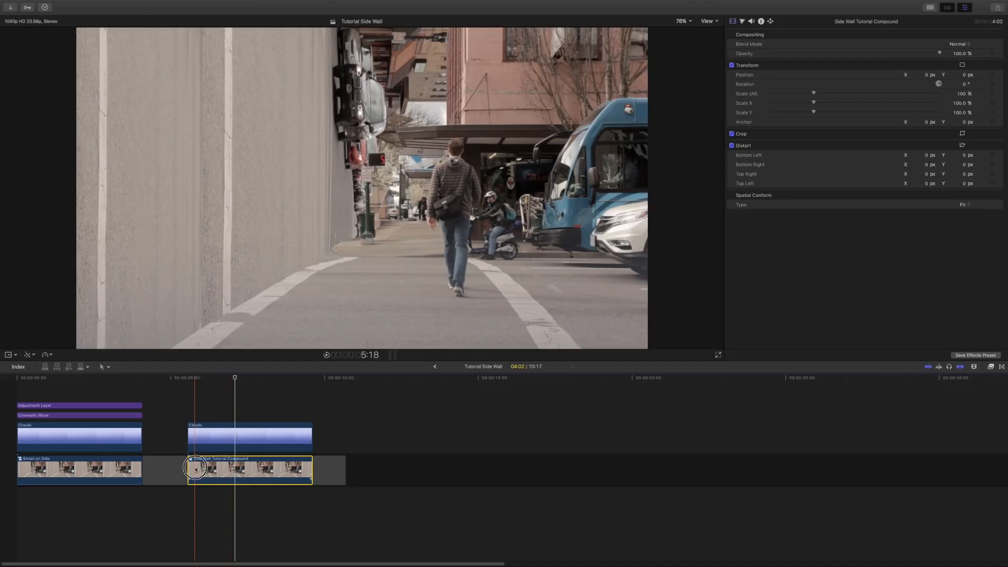
click(198, 381)
click(189, 436)
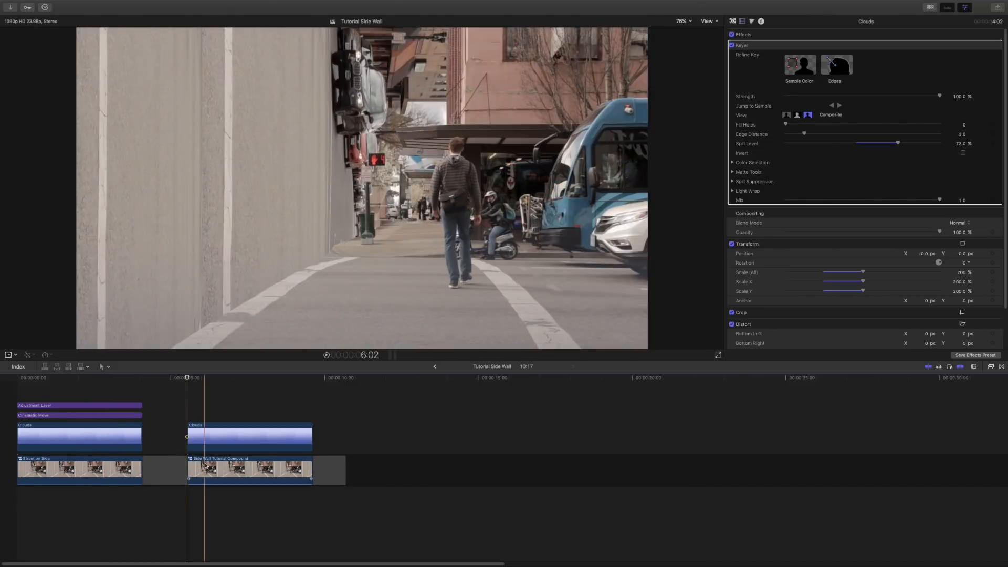
click(208, 473)
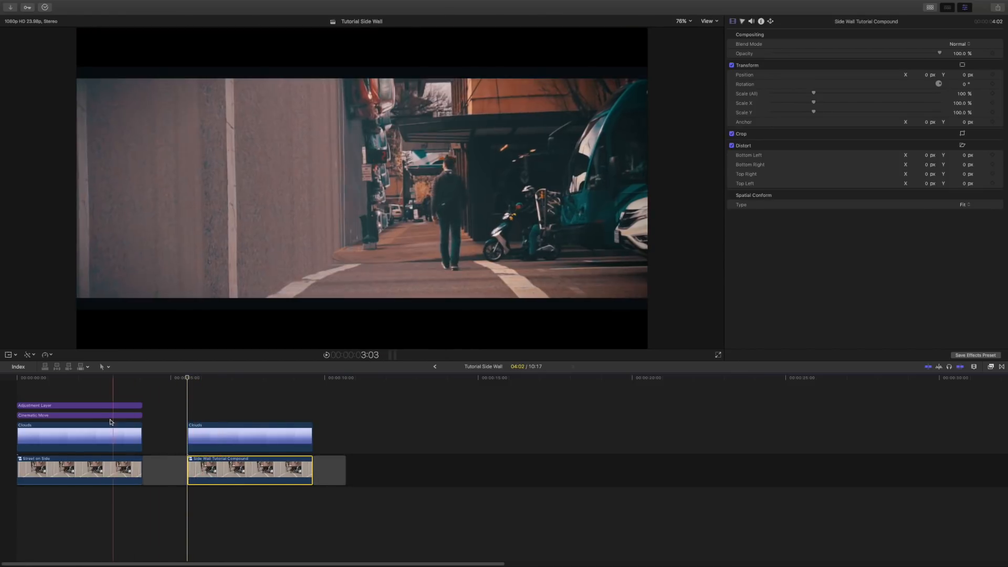
- Examine the published parameters of the Cinematic Move title above the finished Street on Side clip
click(19, 387)
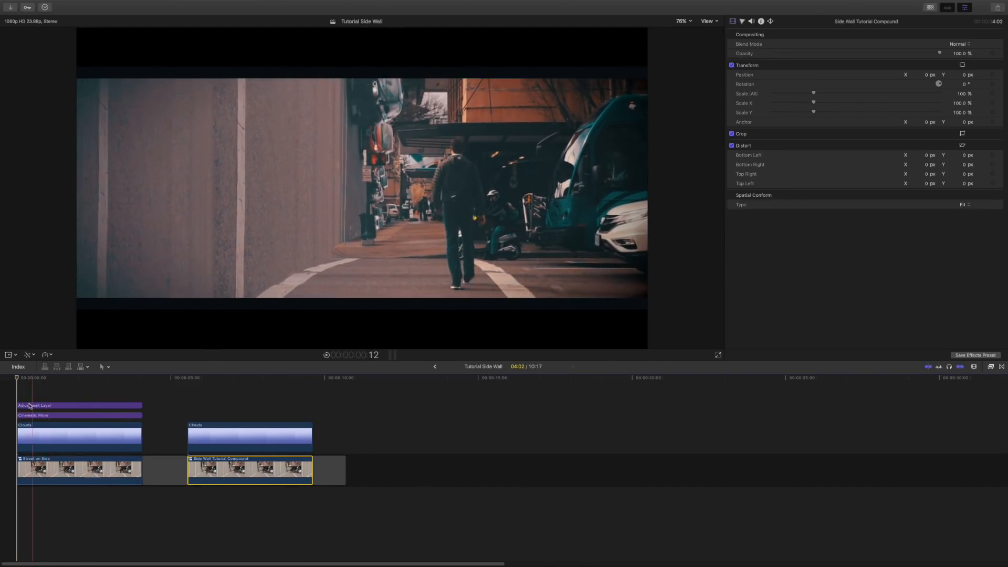
click(101, 394)
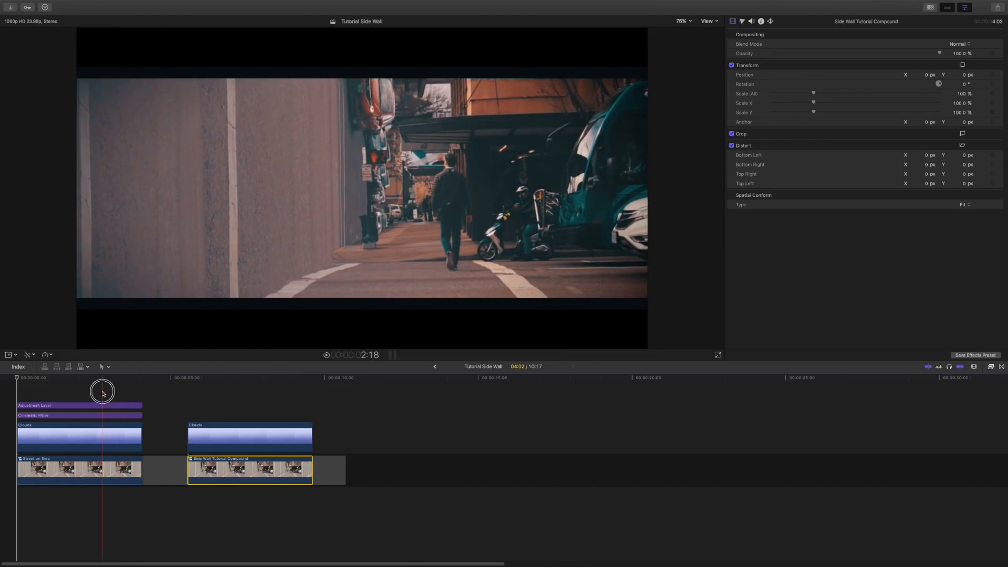
click(101, 416)
click(752, 21)
click(730, 22)
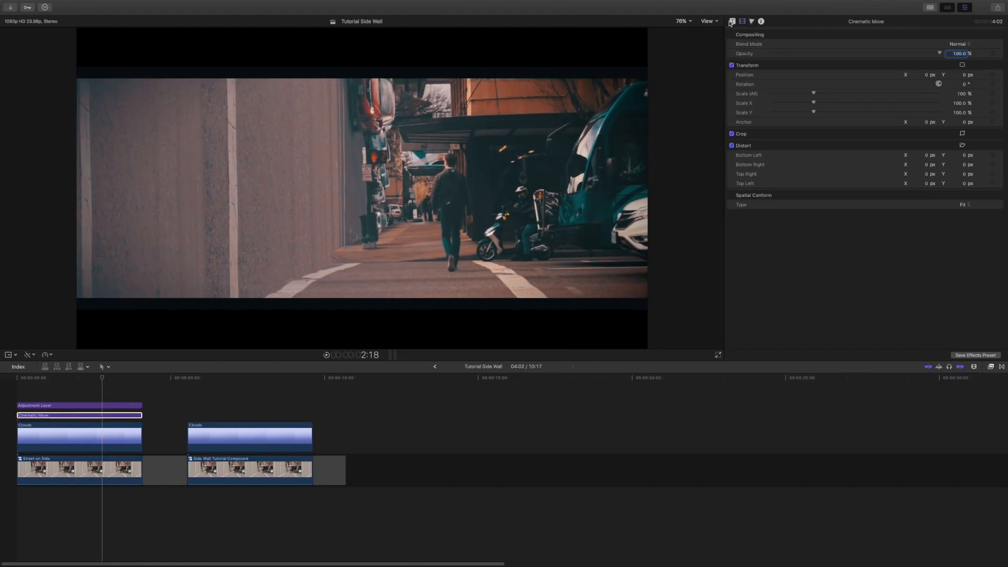
click(733, 21)
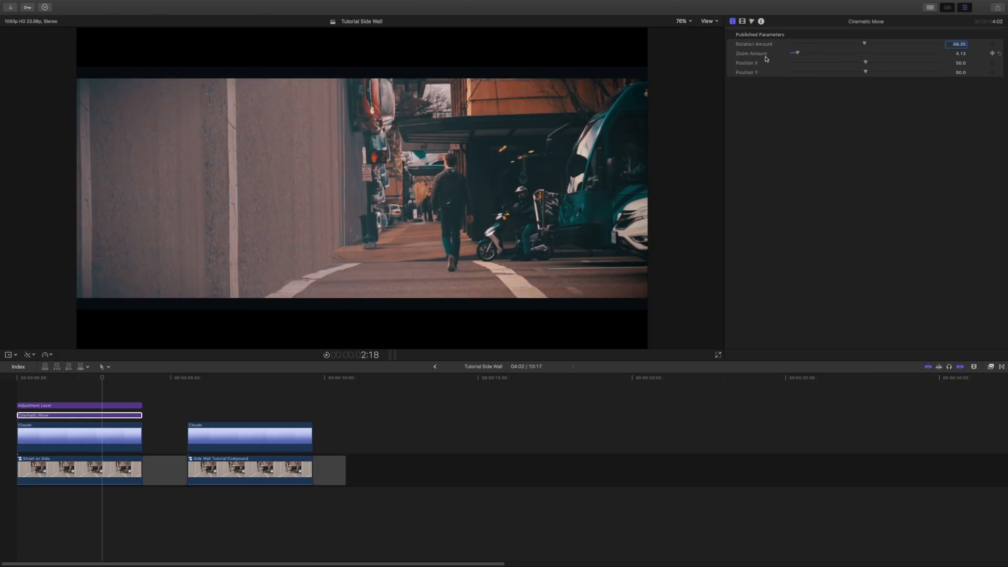
- Add a Transform keyframe at the start of the Side Wall Tutorial Compound clip
drag(114, 383, 211, 388)
key(c)
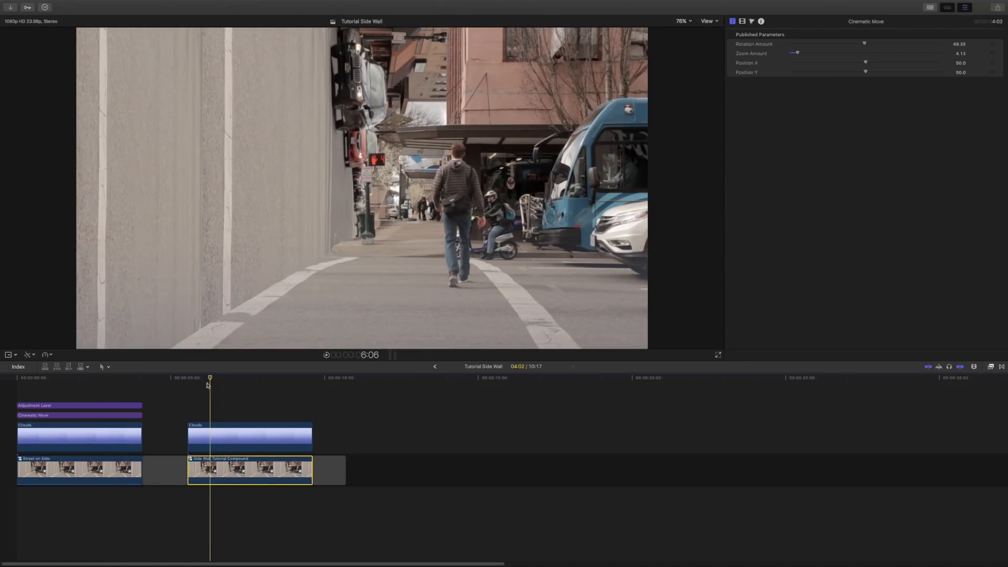
click(207, 379)
drag(206, 379, 186, 387)
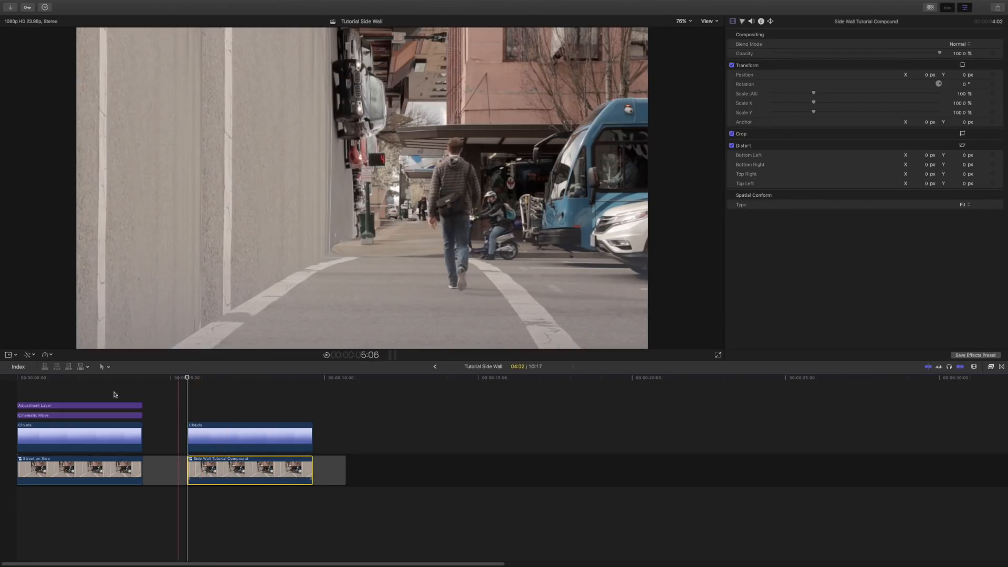
click(8, 356)
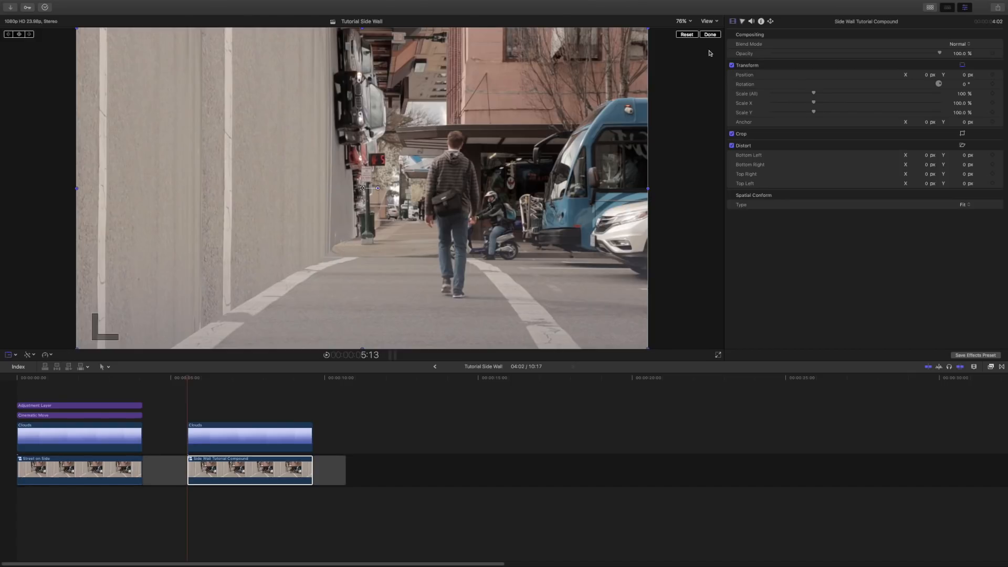
click(19, 34)
- At the end of Side Wall Tutorial Compound, rotate the clip to about -3° as a second Transform keyframe
drag(188, 380, 312, 387)
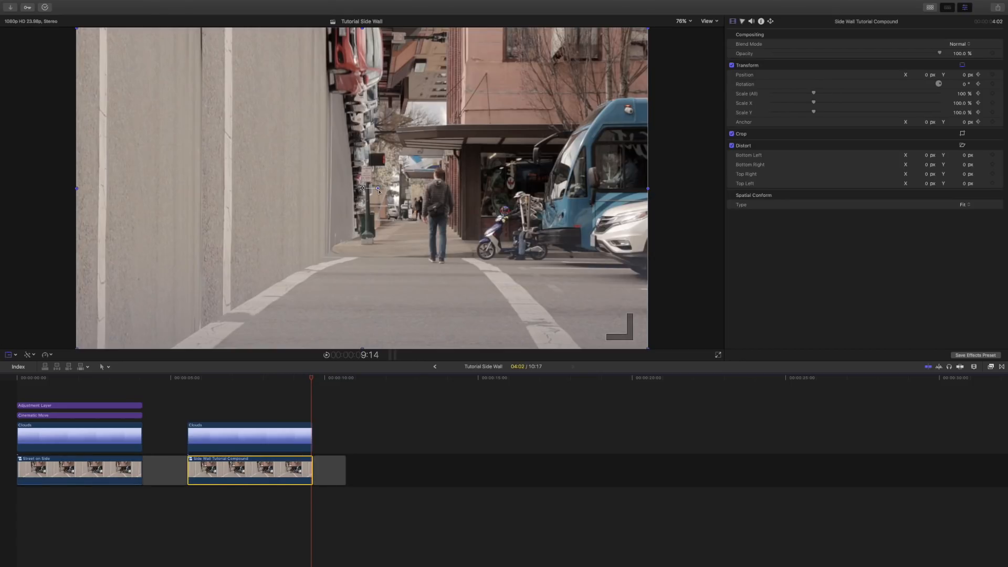
drag(379, 188, 380, 191)
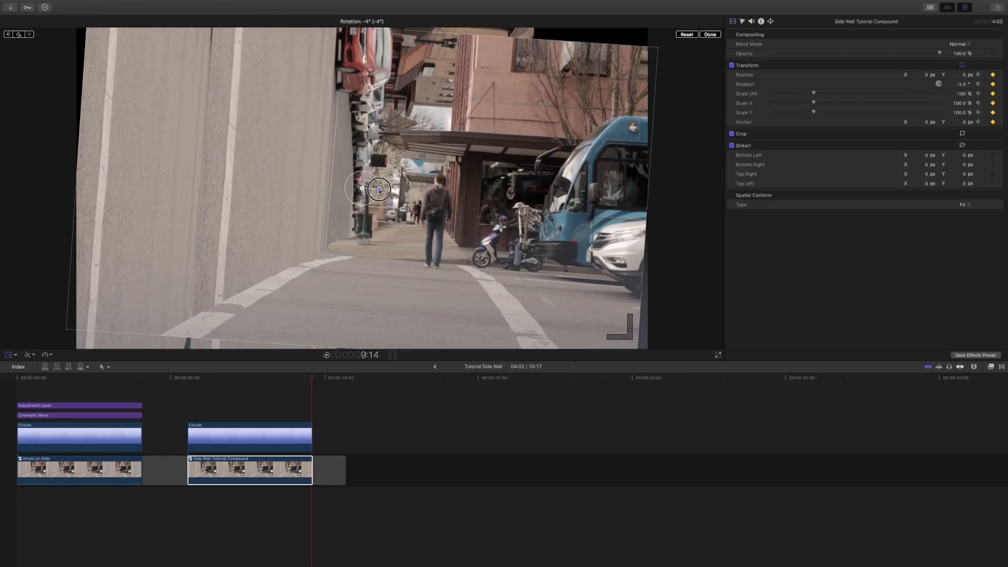
drag(379, 192, 380, 190)
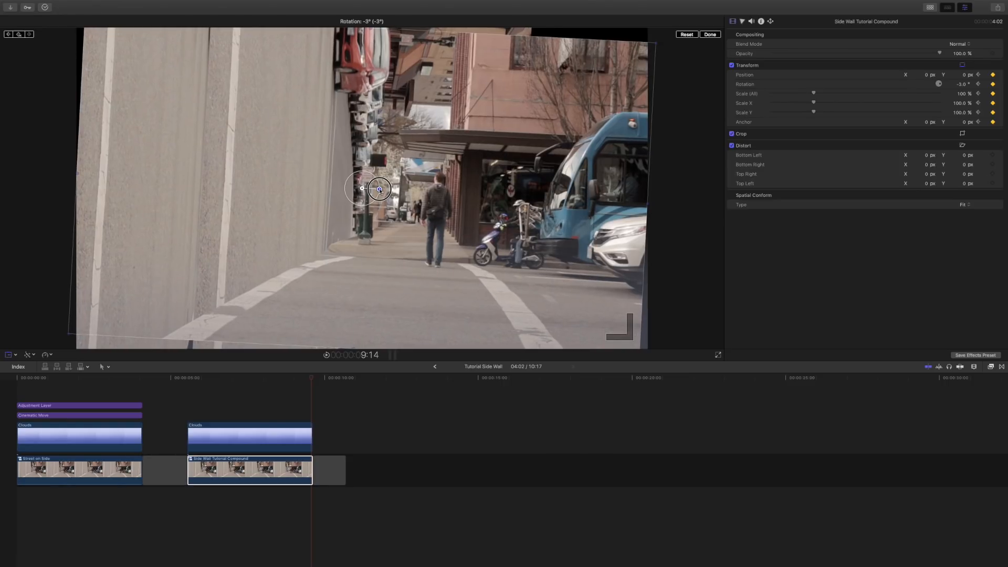
drag(380, 189, 380, 189)
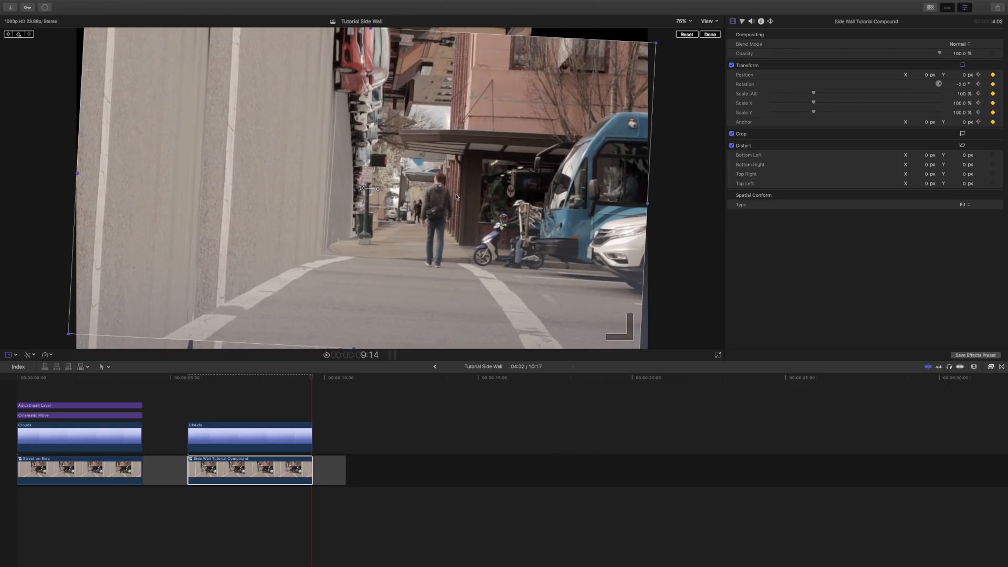
- Scale the rotated Side Wall Tutorial Compound up to about 108% at its end so it fills the frame
click(683, 21)
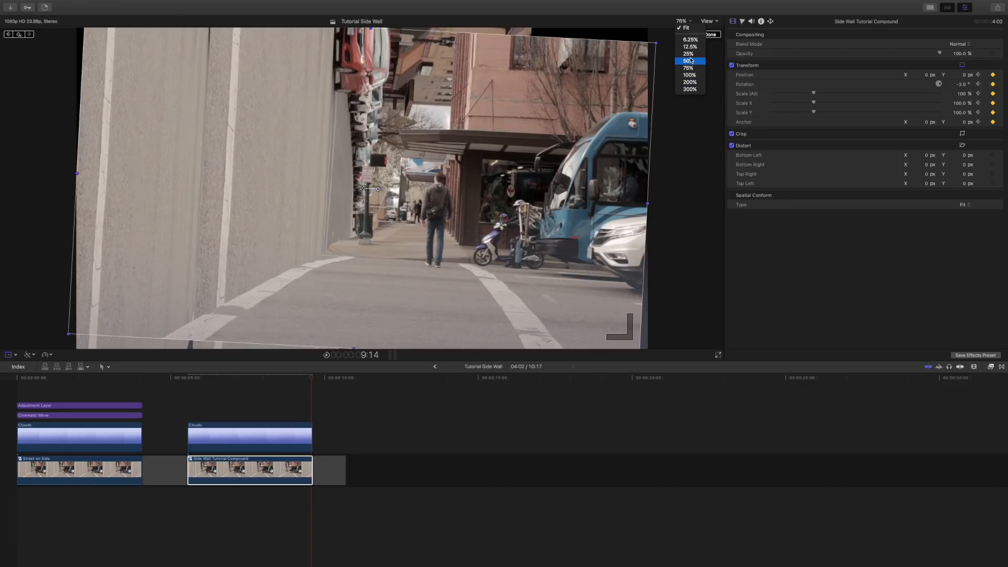
click(688, 61)
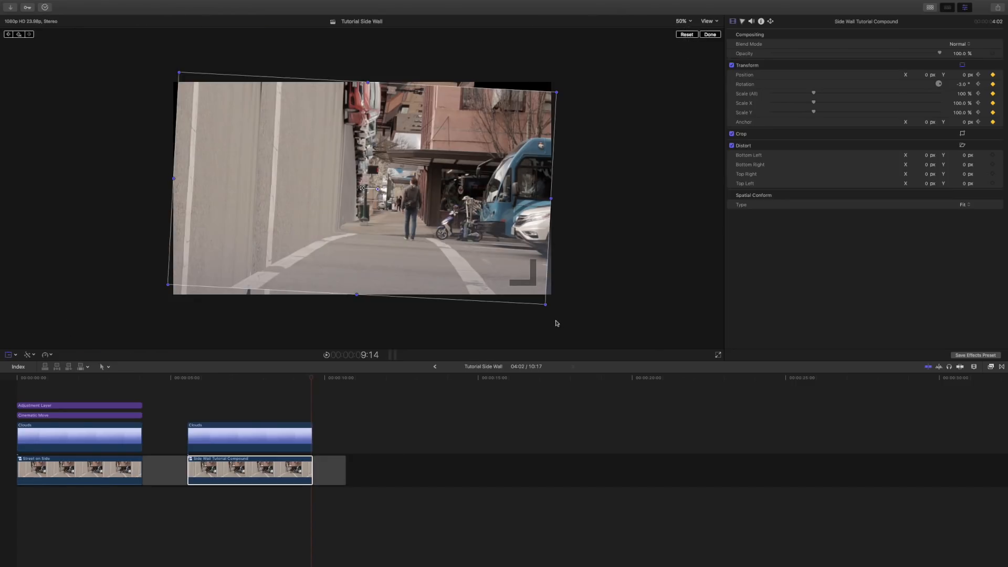
drag(546, 304, 552, 313)
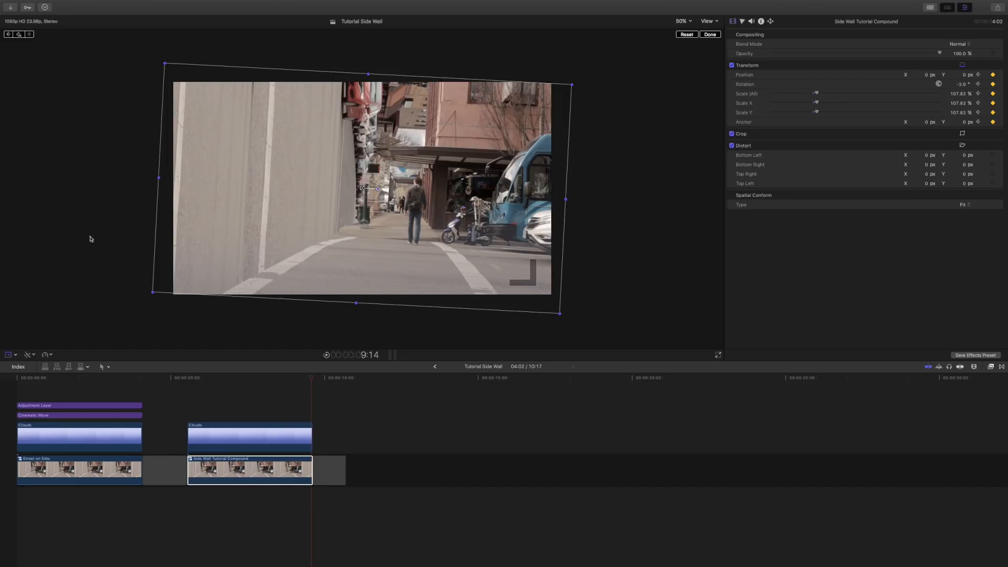
- Close the on-screen Transform controls and play back the Side Wall Tutorial Compound animation from its start
click(7, 356)
drag(313, 379, 189, 386)
key(space)
key(space)
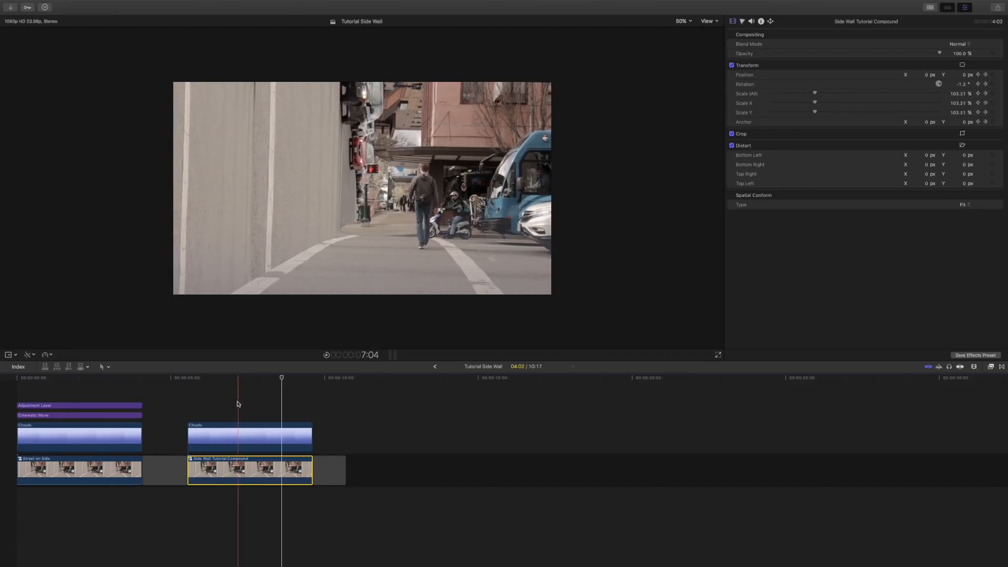
click(276, 405)
click(269, 410)
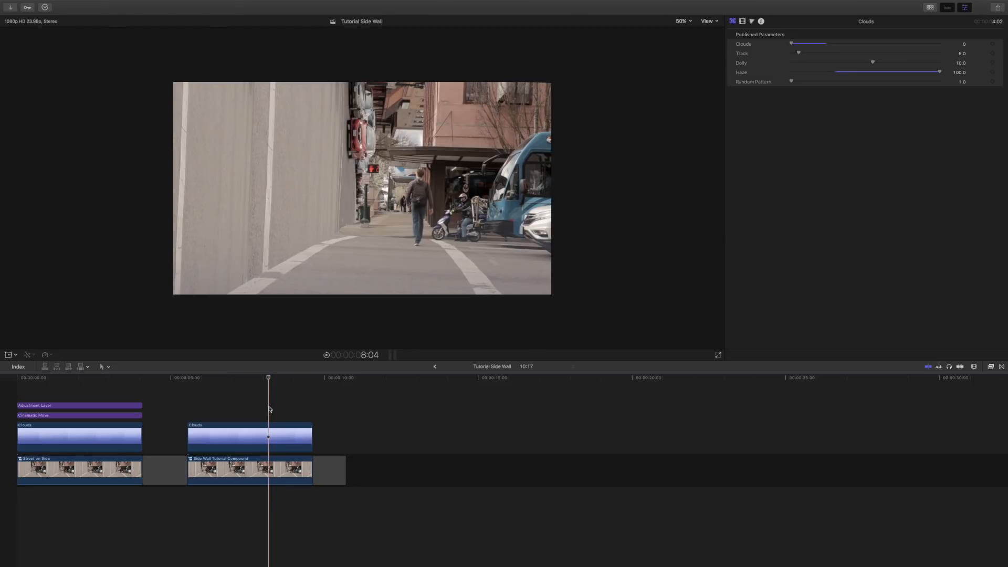
- Place an Adjustment Layer title from CGC Tools above the second Clouds clip and trim its end to match the Clouds clip
click(931, 8)
click(8, 22)
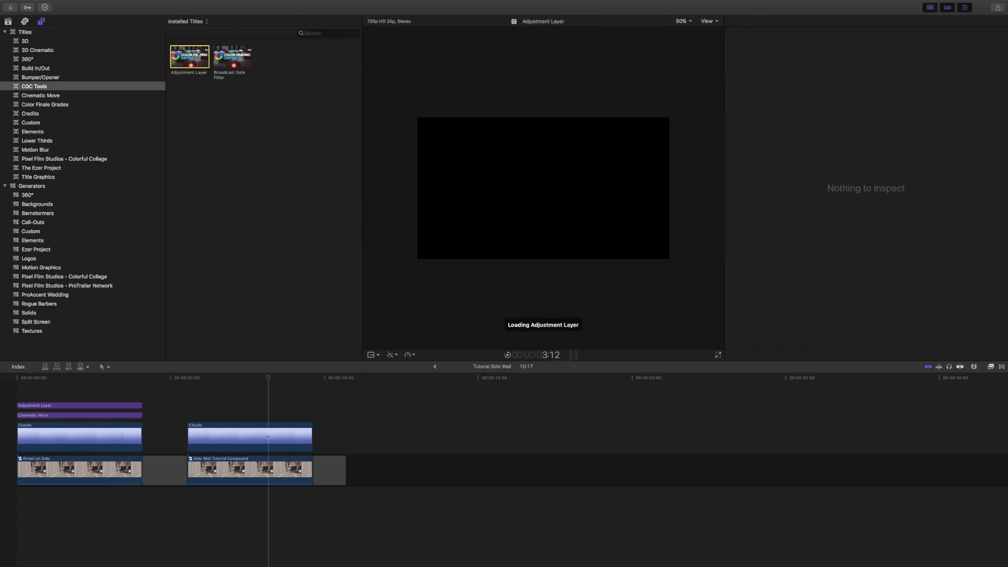
drag(194, 57, 189, 410)
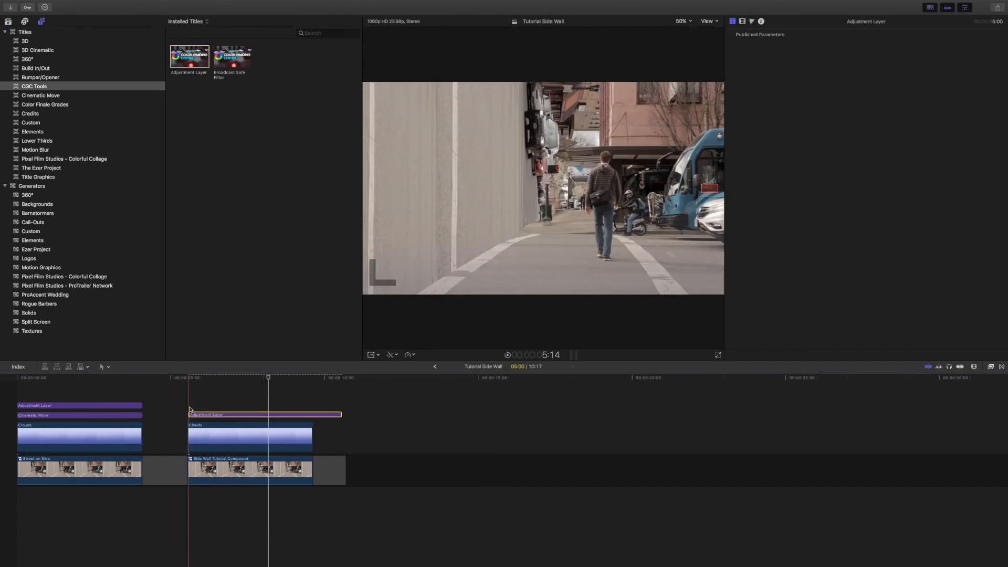
drag(342, 414, 312, 415)
click(187, 399)
click(930, 8)
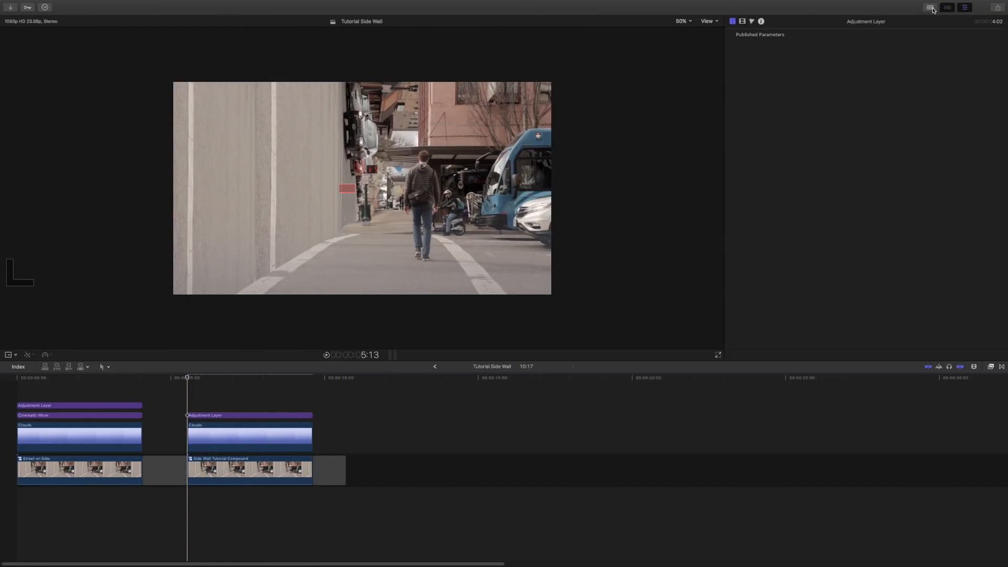
click(237, 415)
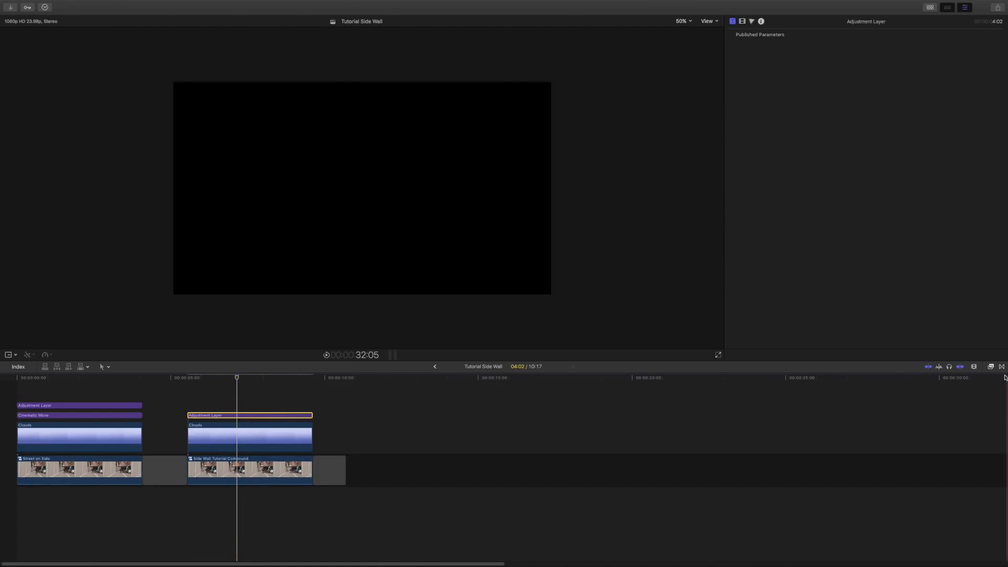
click(239, 408)
mouse_move(238, 379)
mouse_down()
mouse_move(223, 378)
mouse_move(232, 378)
mouse_up()
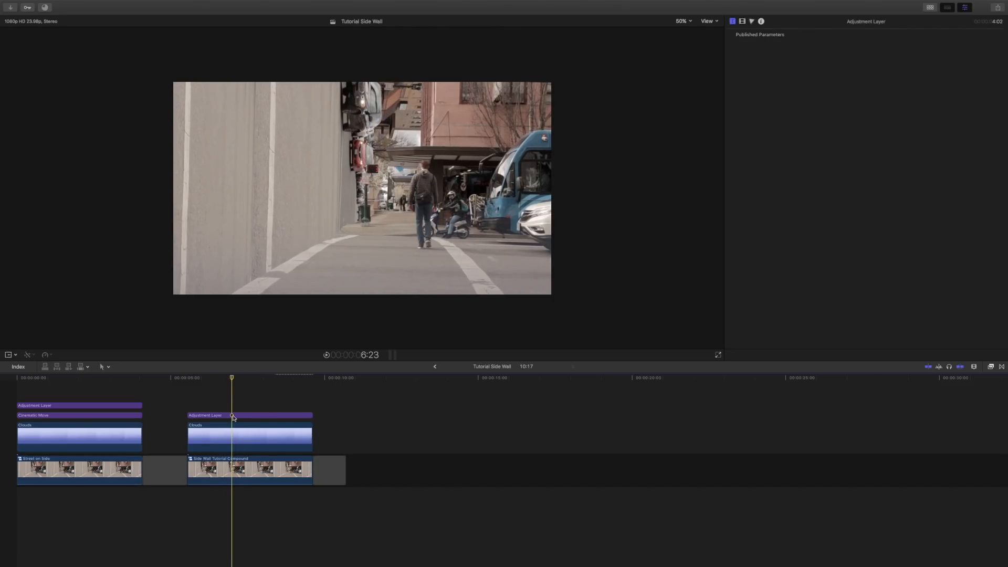
click(234, 417)
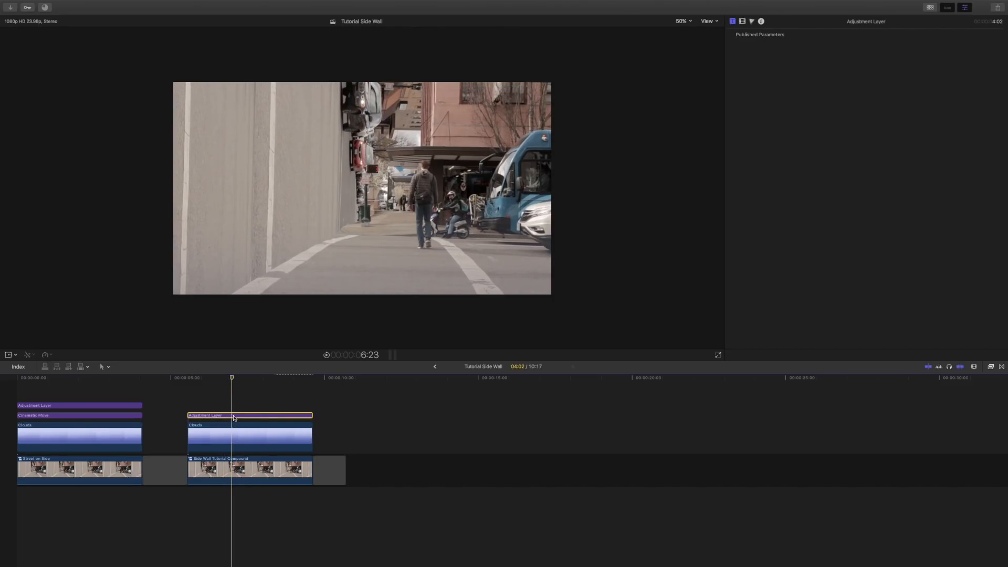
click(232, 381)
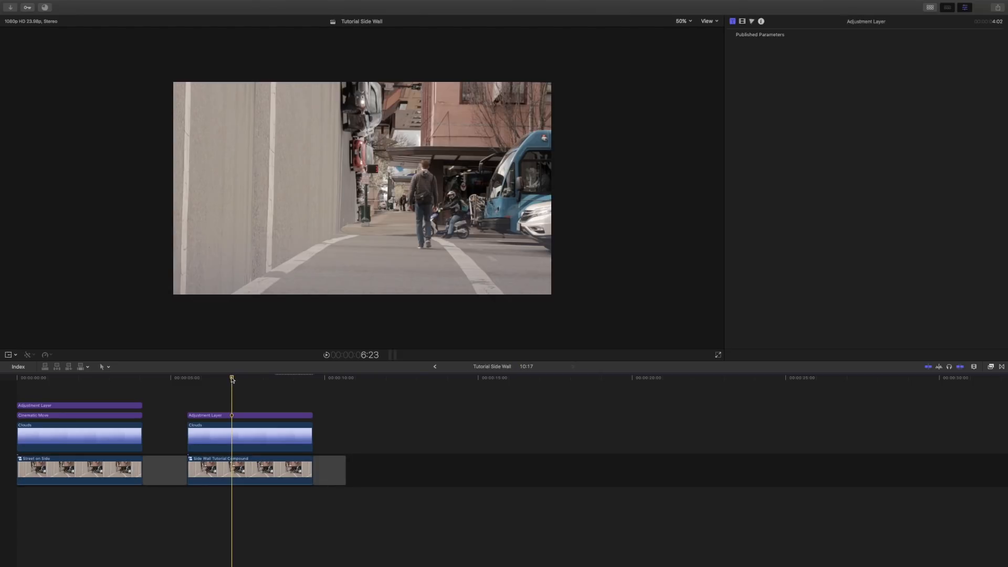
click(231, 409)
click(233, 377)
drag(232, 379, 238, 379)
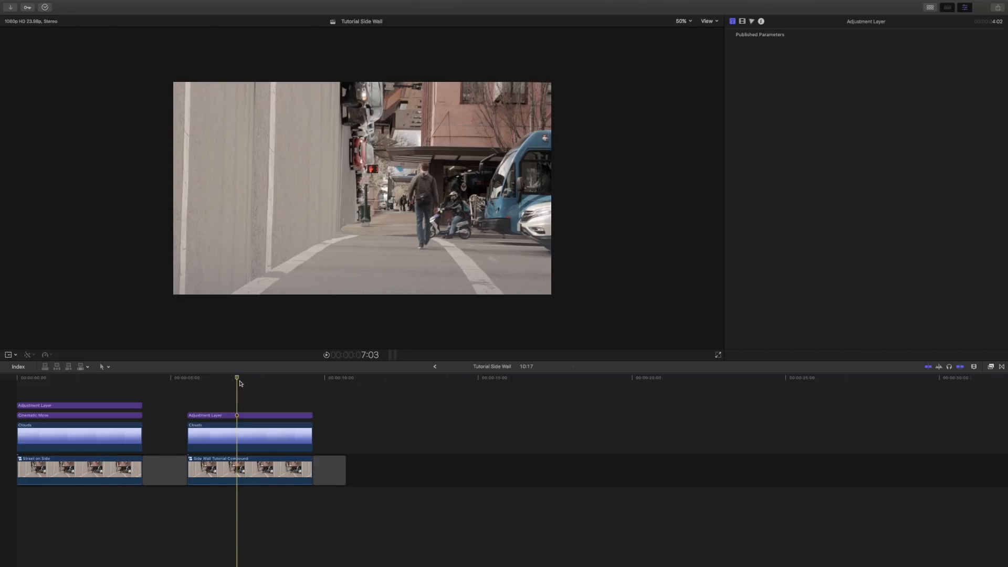
- Find the Letterbox effect and apply it to the new Adjustment Layer above the Side Wall Tutorial Compound clip
click(239, 416)
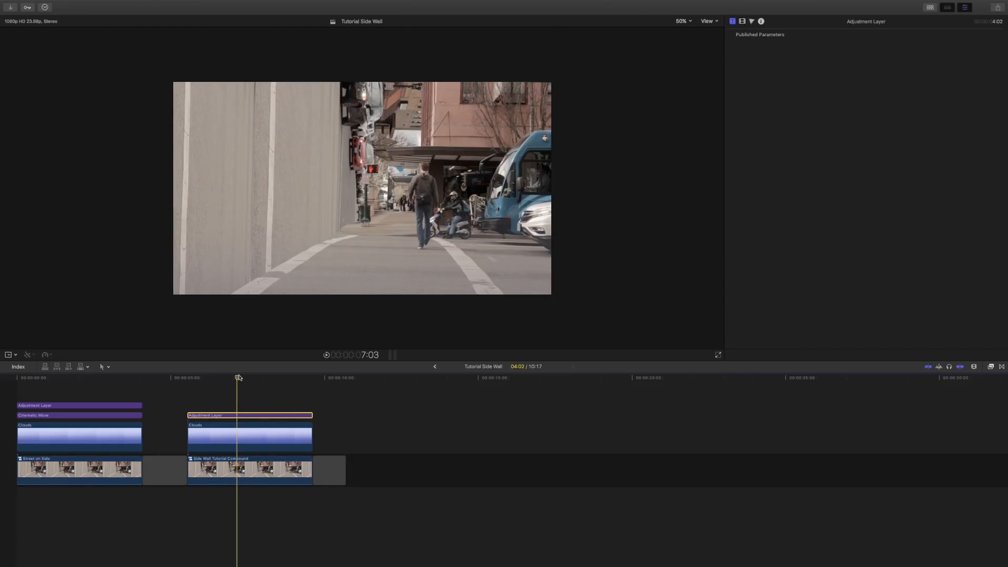
click(991, 367)
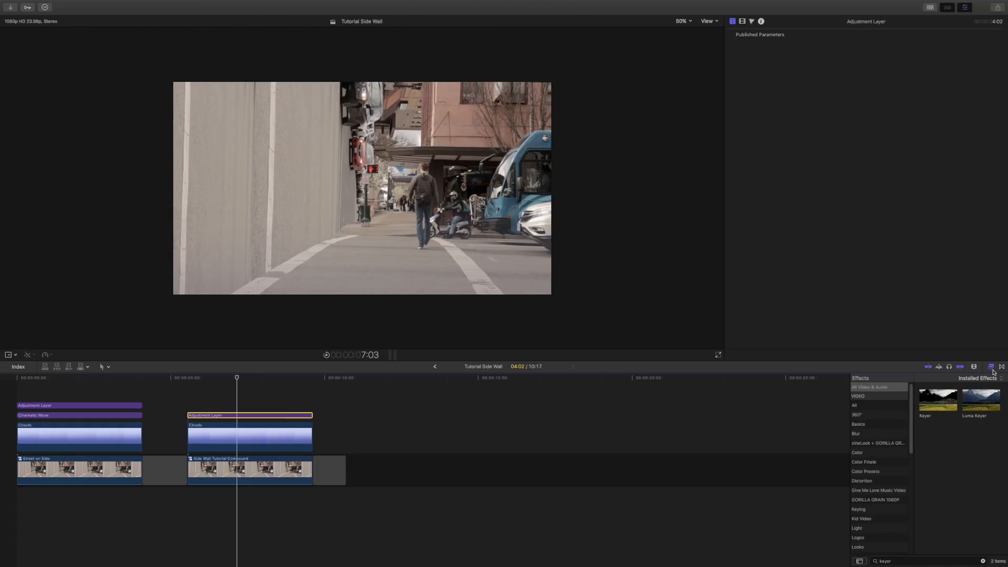
drag(903, 560, 866, 560)
text(letterbox)
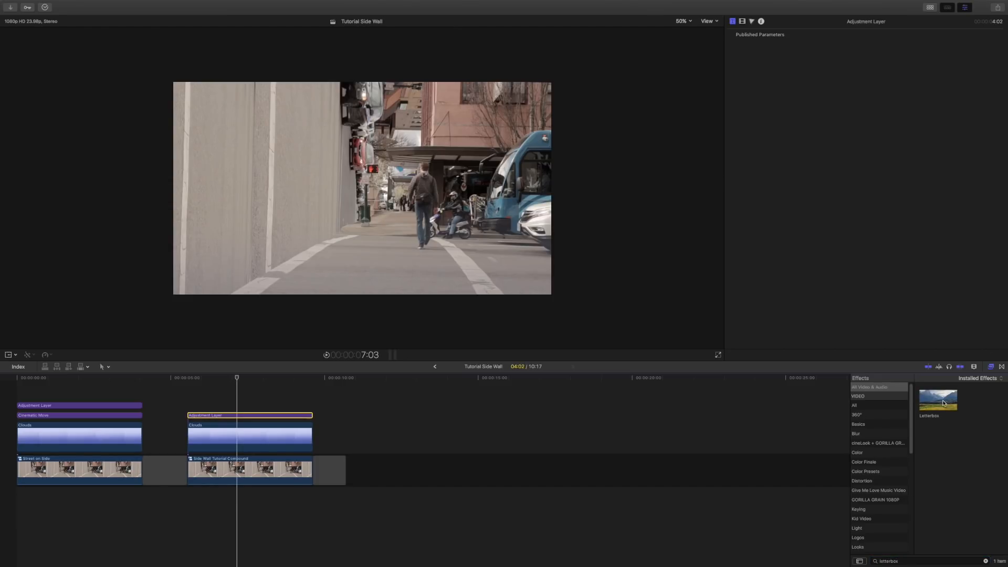
drag(944, 402, 253, 417)
click(991, 369)
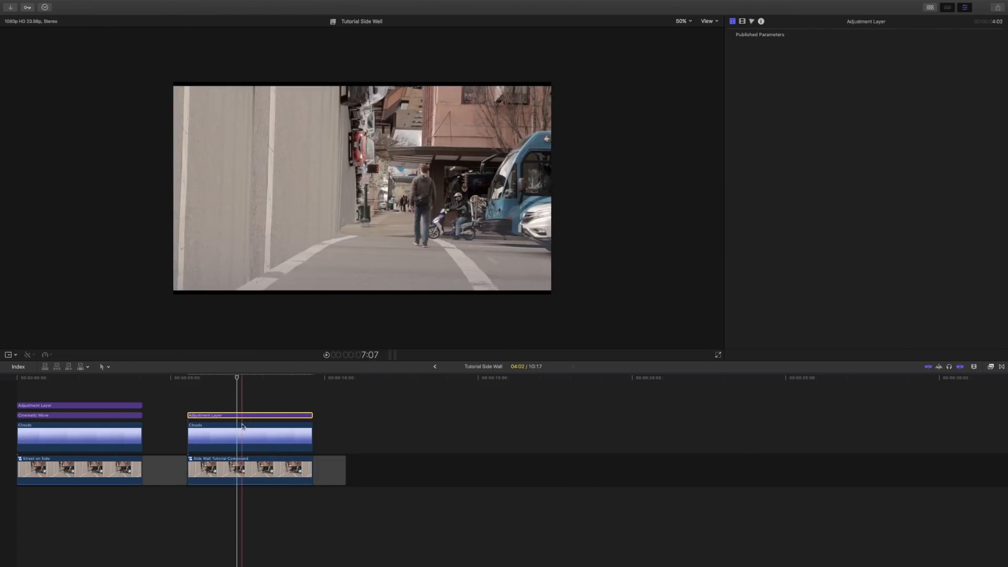
- Set the Letterbox aspect ratio on the Adjustment Layer to 2.35:1
click(970, 9)
click(966, 8)
click(743, 21)
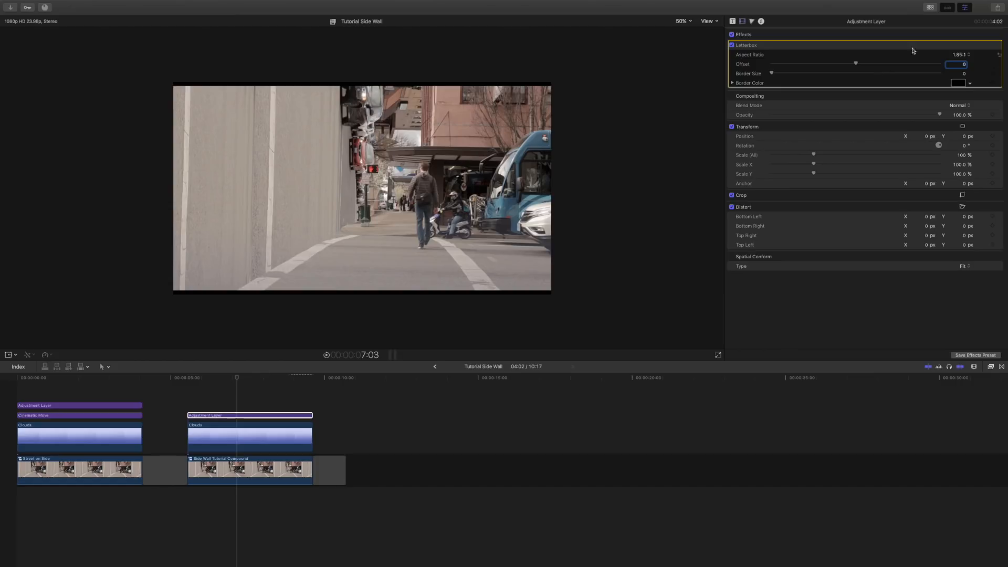
click(965, 56)
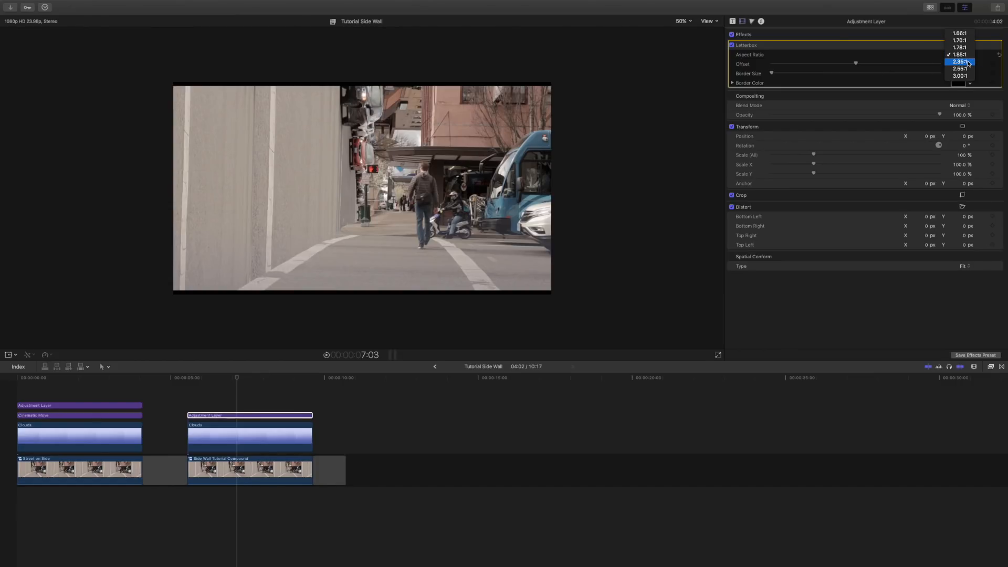
click(969, 62)
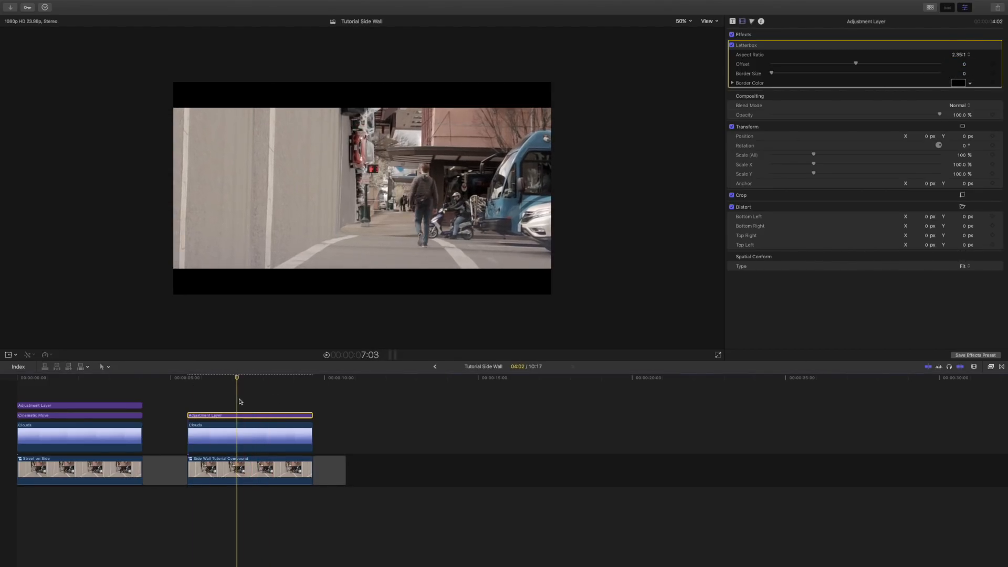
- Apply the ColorFinale effect from the Color Finale category to the letterboxed Adjustment Layer
click(237, 396)
drag(237, 377, 237, 383)
click(236, 416)
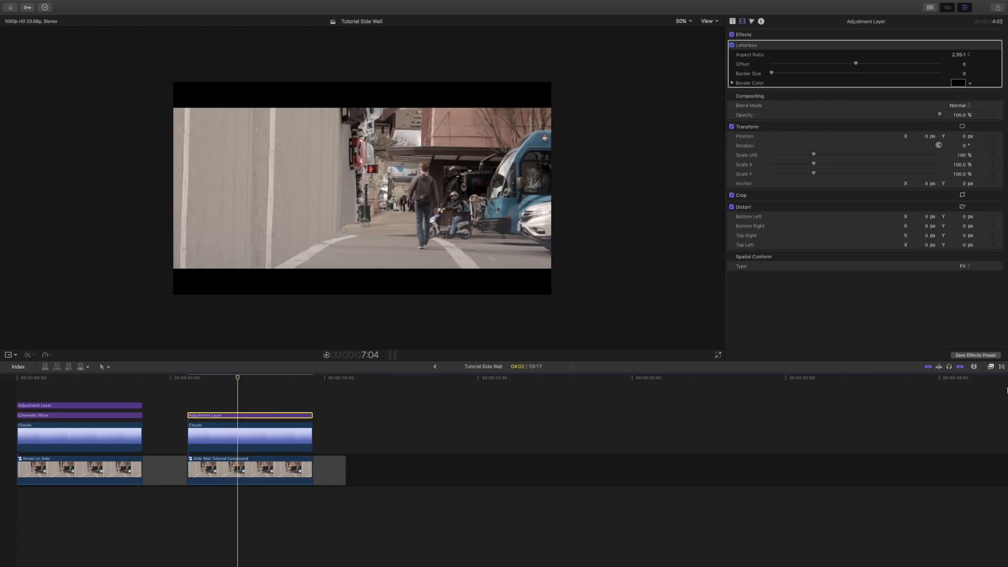
click(991, 368)
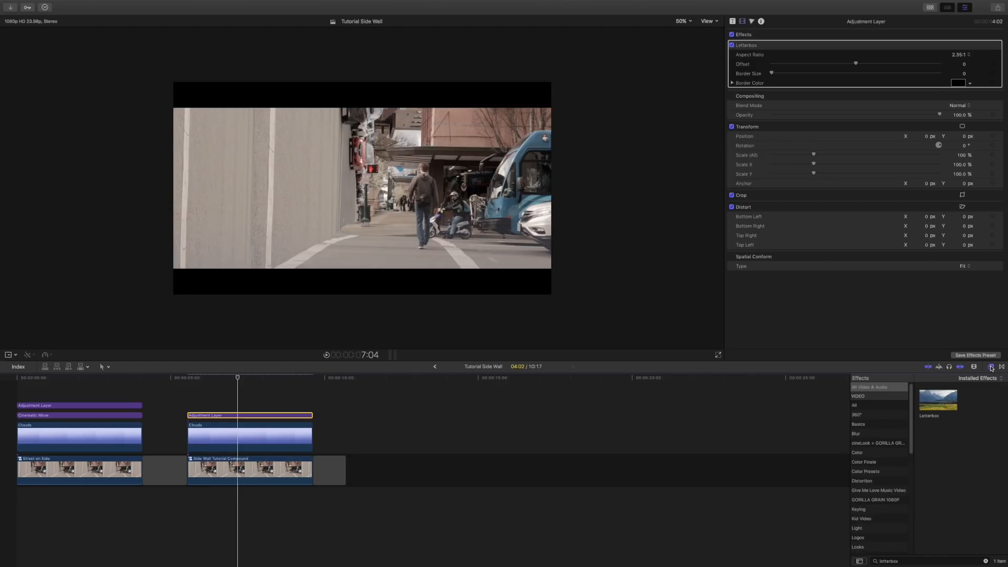
click(885, 445)
click(868, 454)
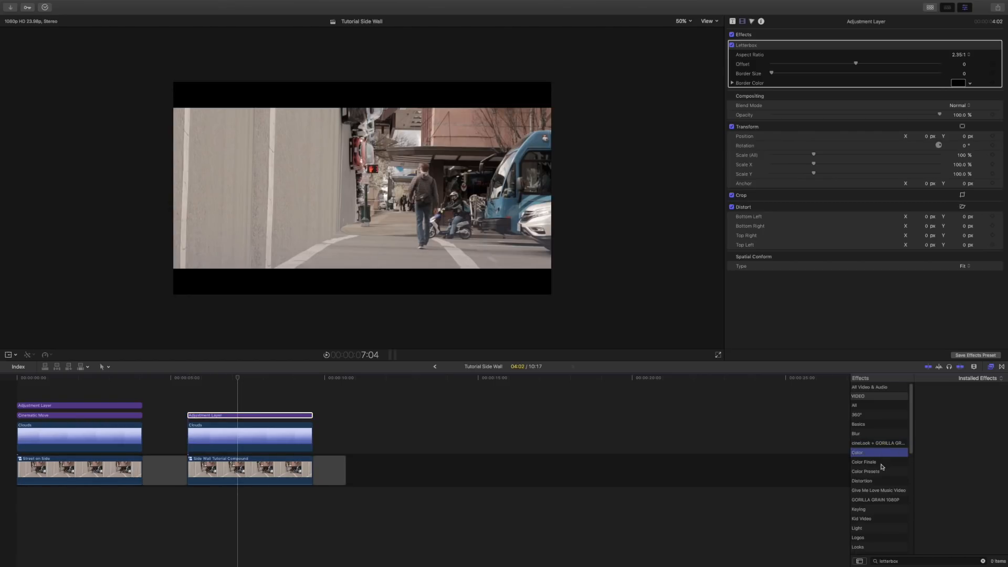
click(882, 464)
click(983, 561)
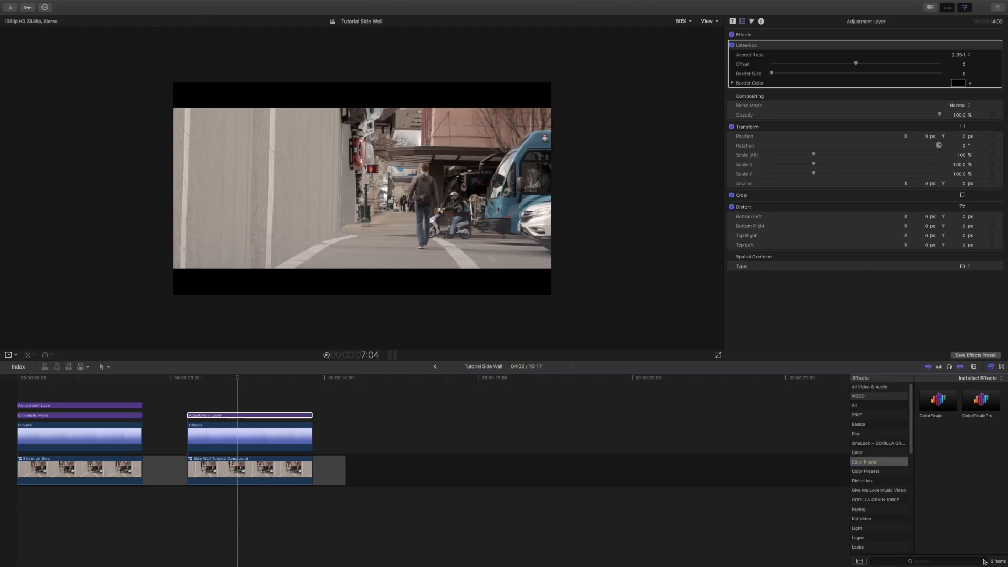
drag(943, 401, 293, 415)
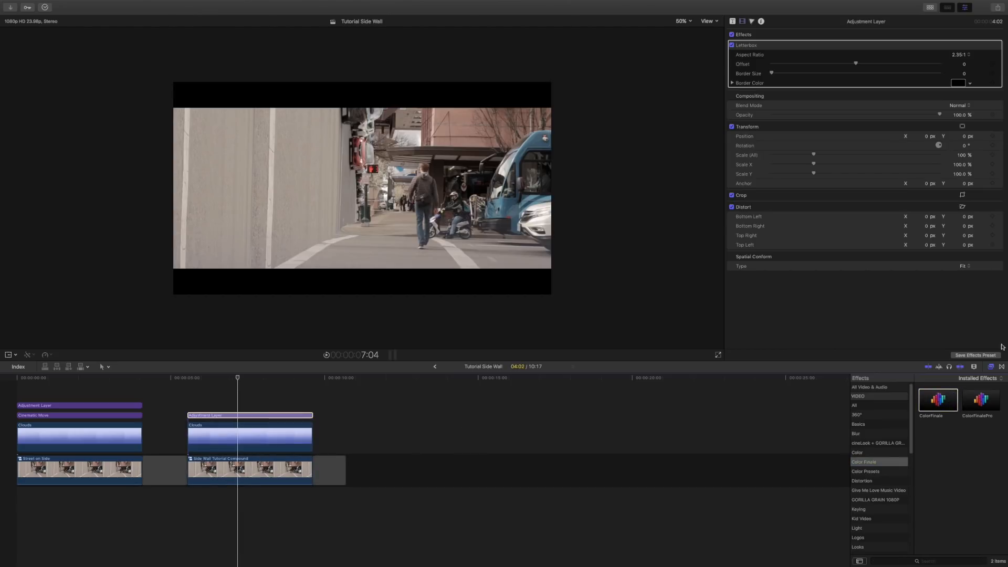
click(991, 367)
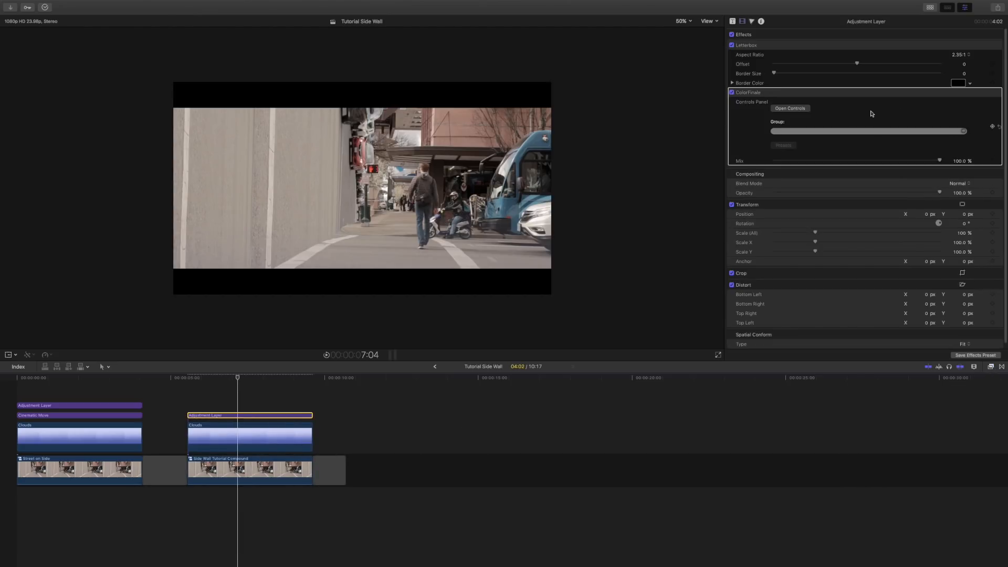
- In the ColorFinale controls, apply the M31 - Rec.709.cube LUT from the OSIRIS - Rec709 group and darken the image with a 3-way colour correction
click(790, 109)
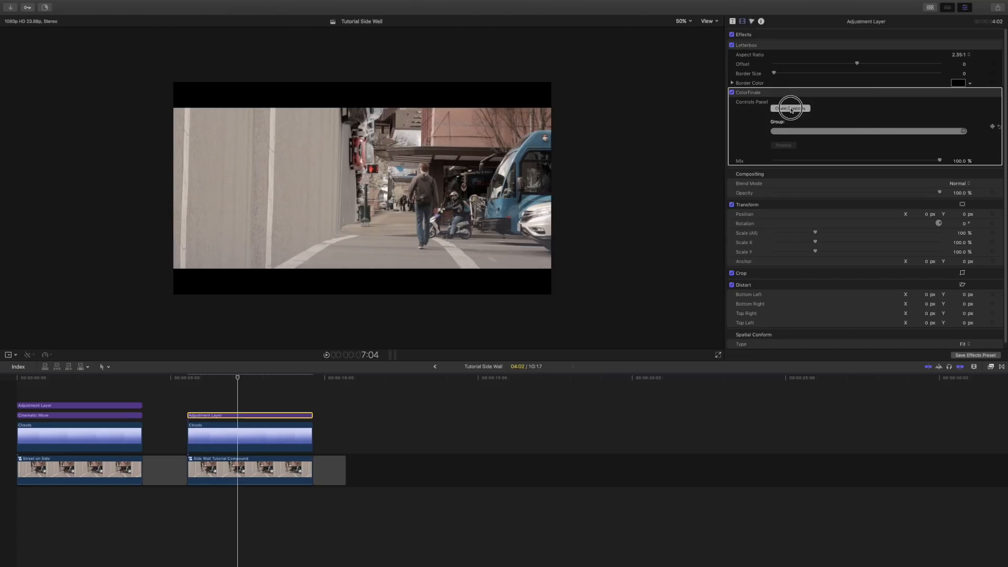
click(530, 373)
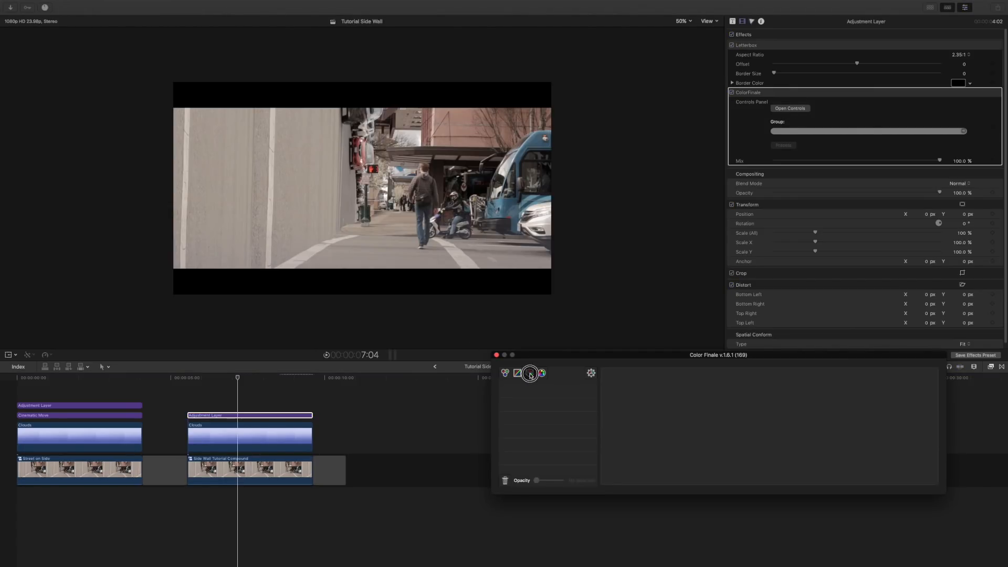
click(781, 397)
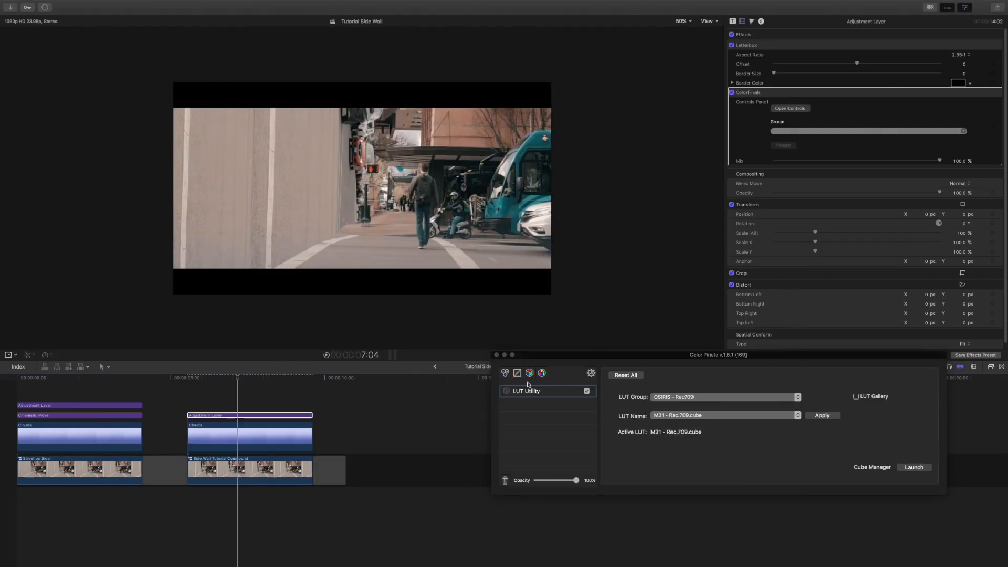
click(505, 374)
drag(708, 427, 709, 433)
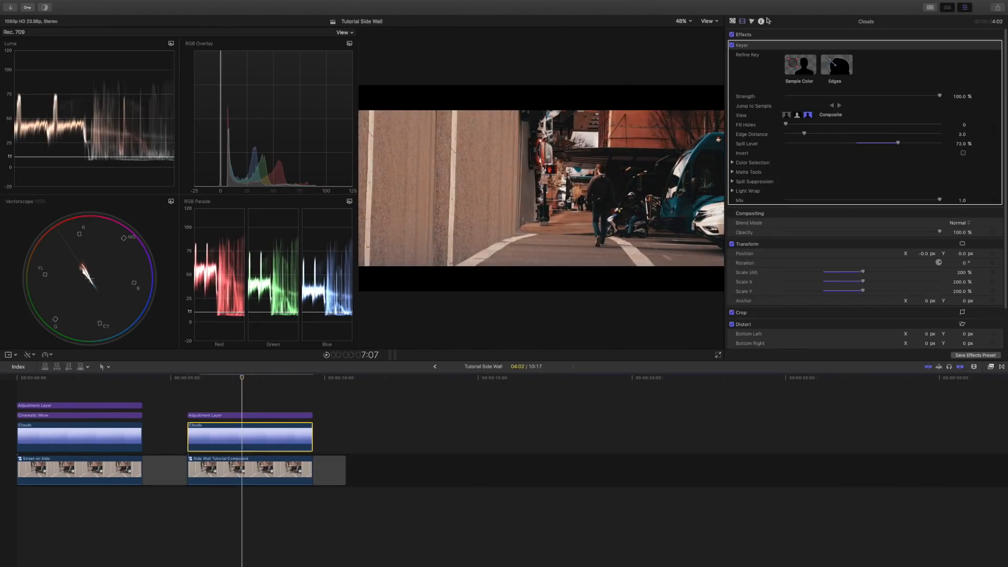
- Search all effects for "vig" and apply the Vignette effect to the graded Adjustment Layer
click(733, 21)
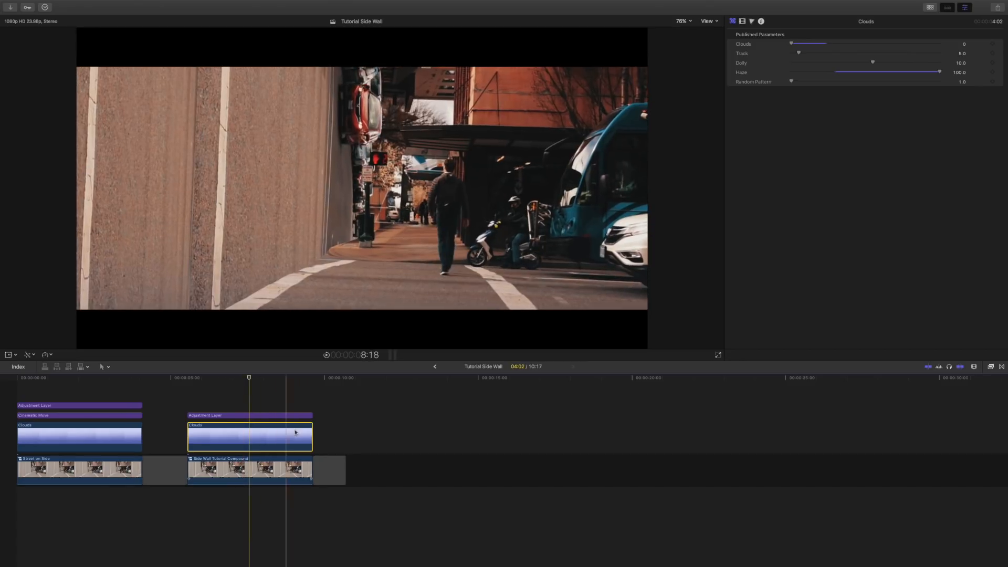
click(244, 416)
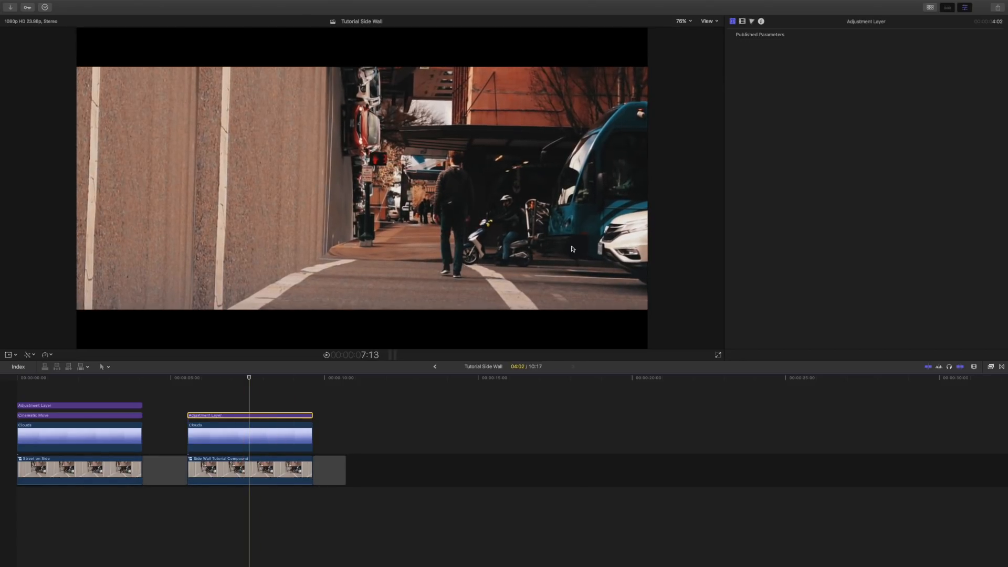
click(991, 367)
click(920, 562)
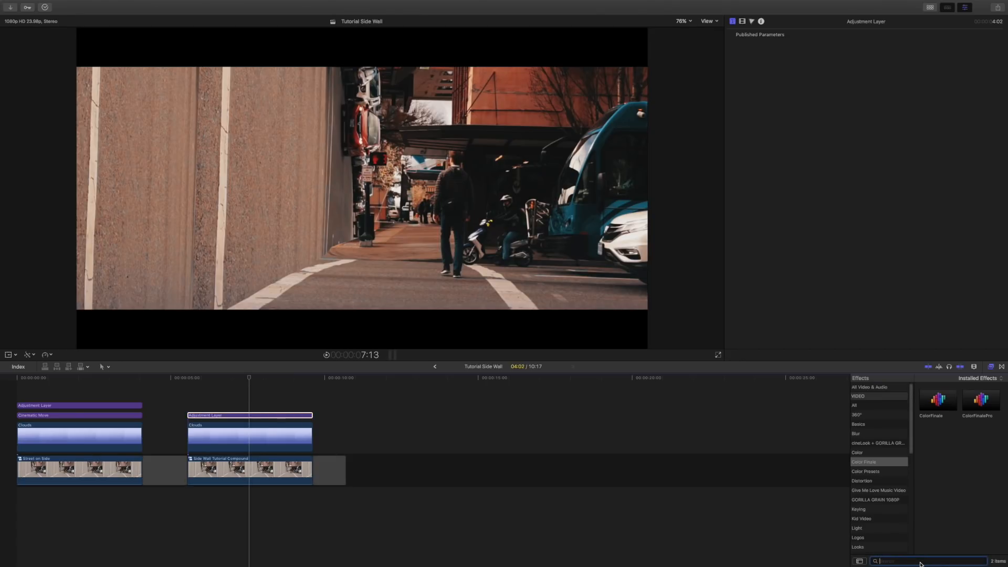
text(vi)
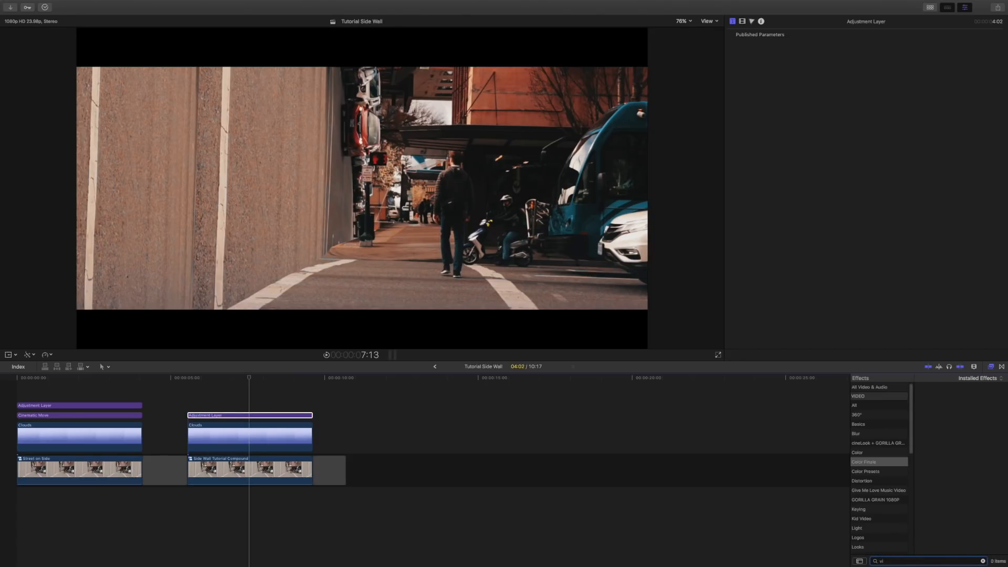
click(861, 389)
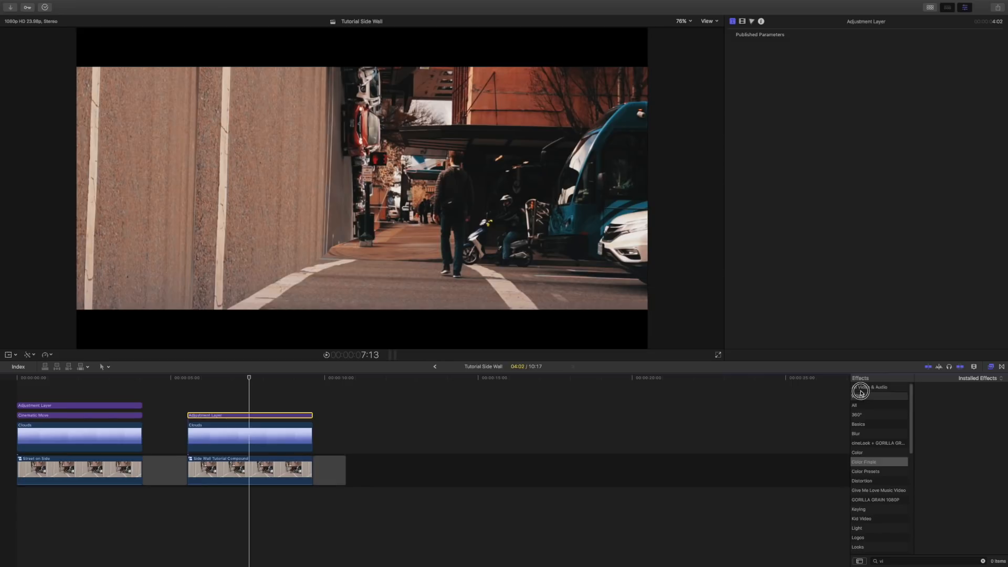
click(889, 563)
text(ig)
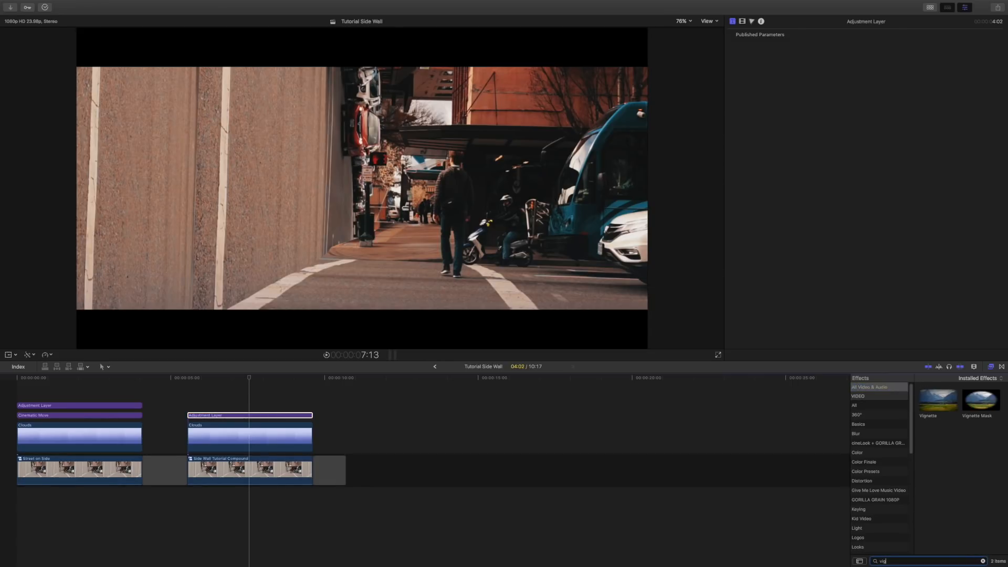
drag(957, 407, 266, 417)
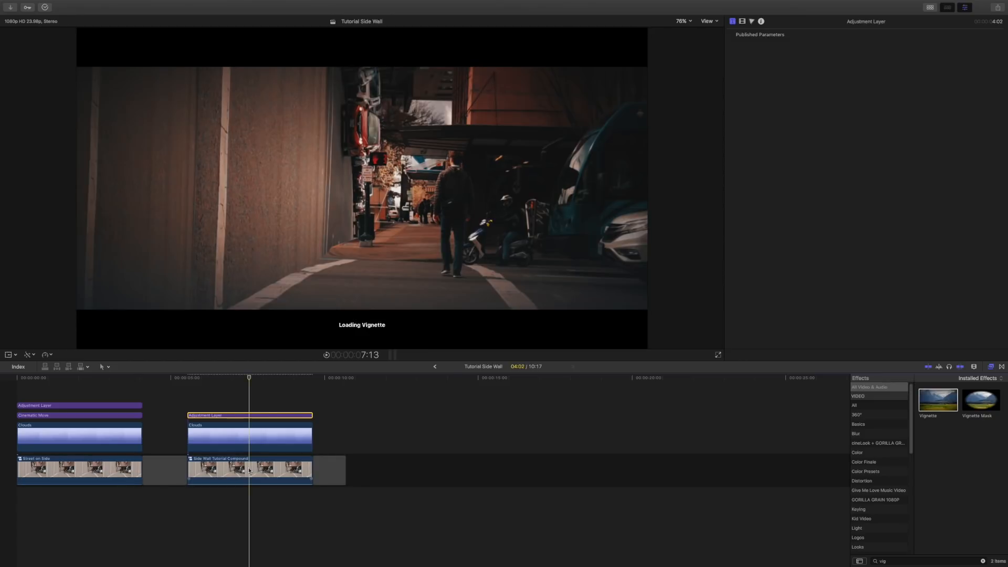
click(987, 366)
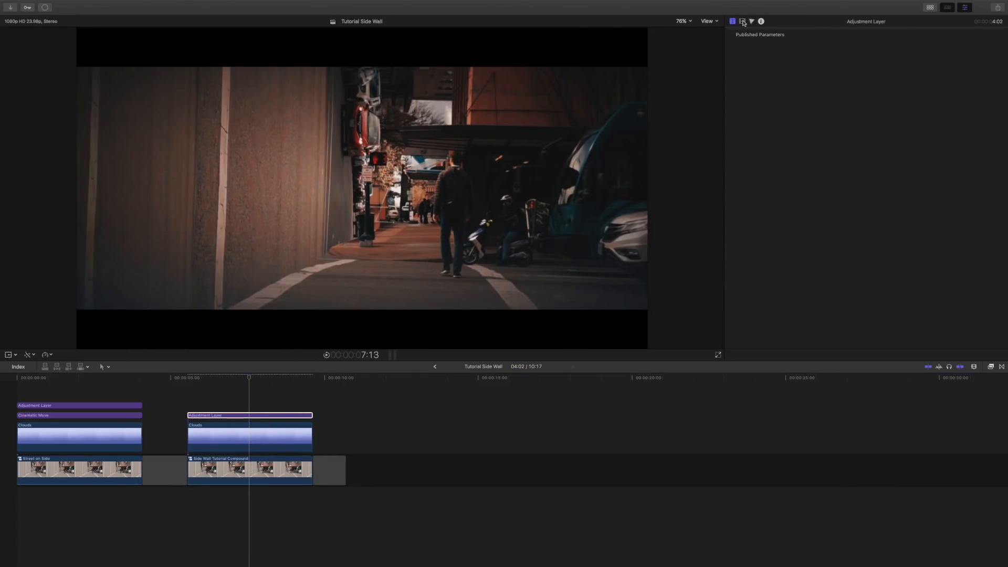
- Reshape the Vignette on the Side Wall Tutorial Compound clip into a smaller ellipse around the walking man, with a size of about 0.8
click(742, 21)
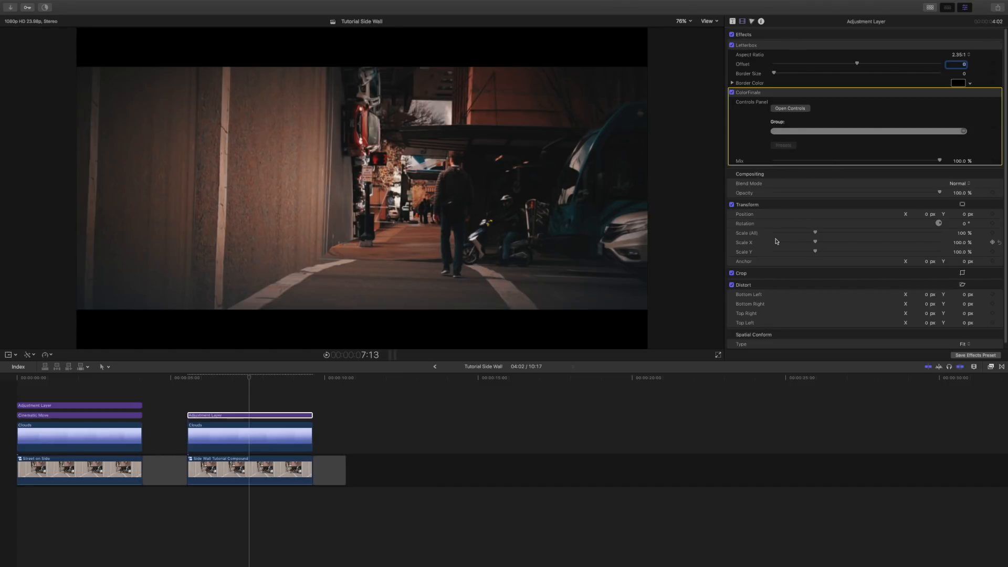
click(288, 473)
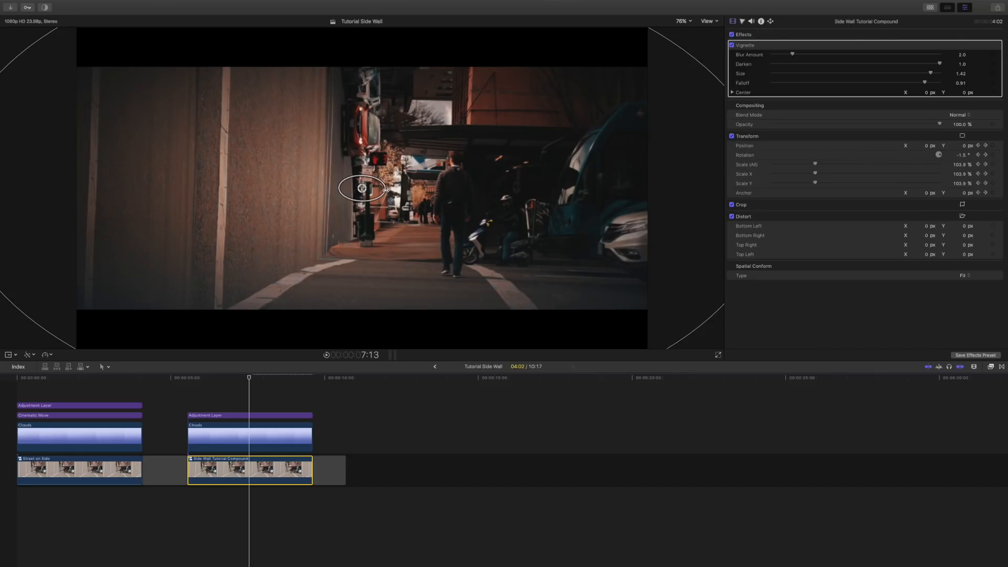
drag(390, 194, 491, 190)
drag(706, 319, 738, 299)
drag(460, 236, 534, 271)
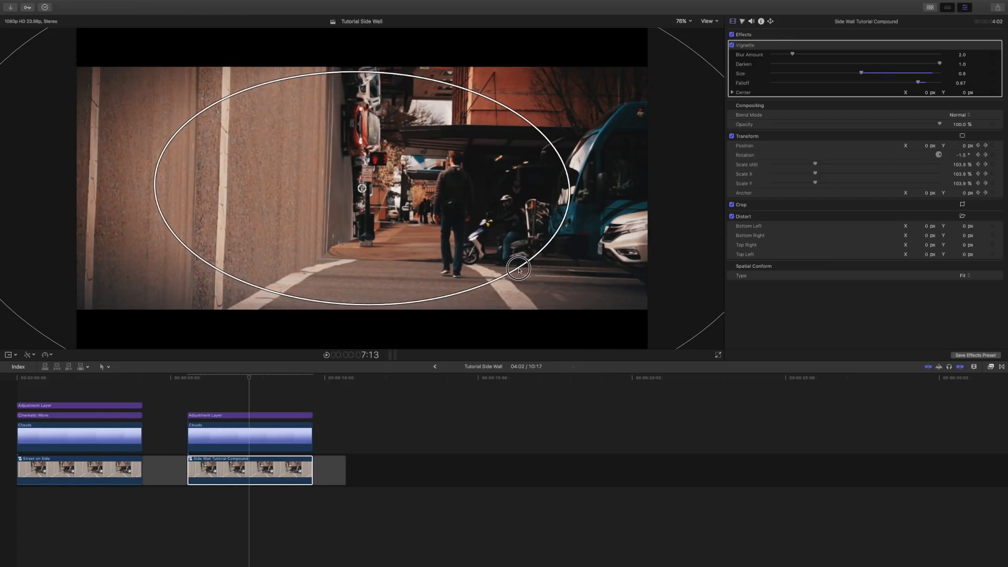
- Play back the vignetted side-wall shot and compare its look with the reference version at the start of the timeline
click(183, 397)
key(space)
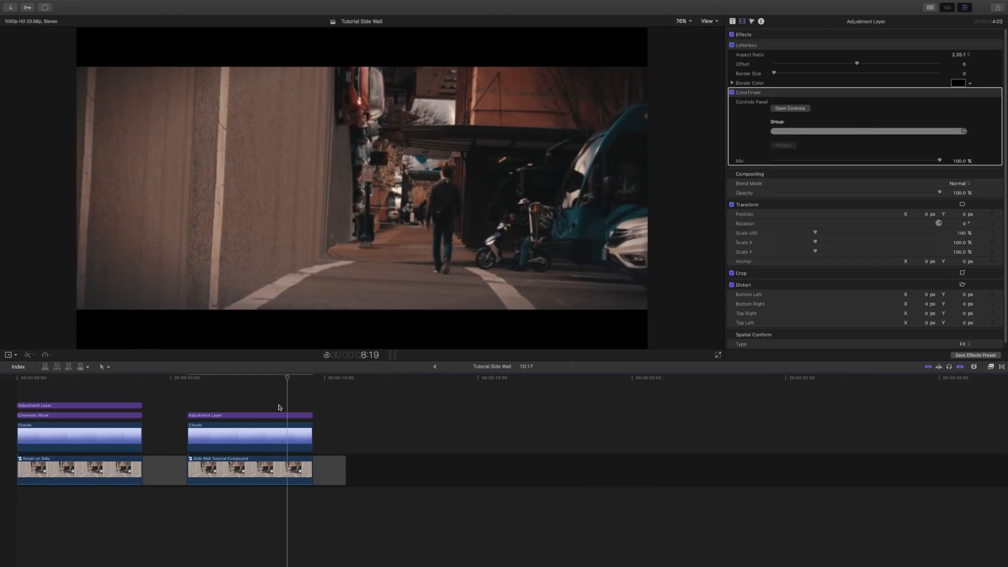
key(space)
click(252, 402)
click(249, 439)
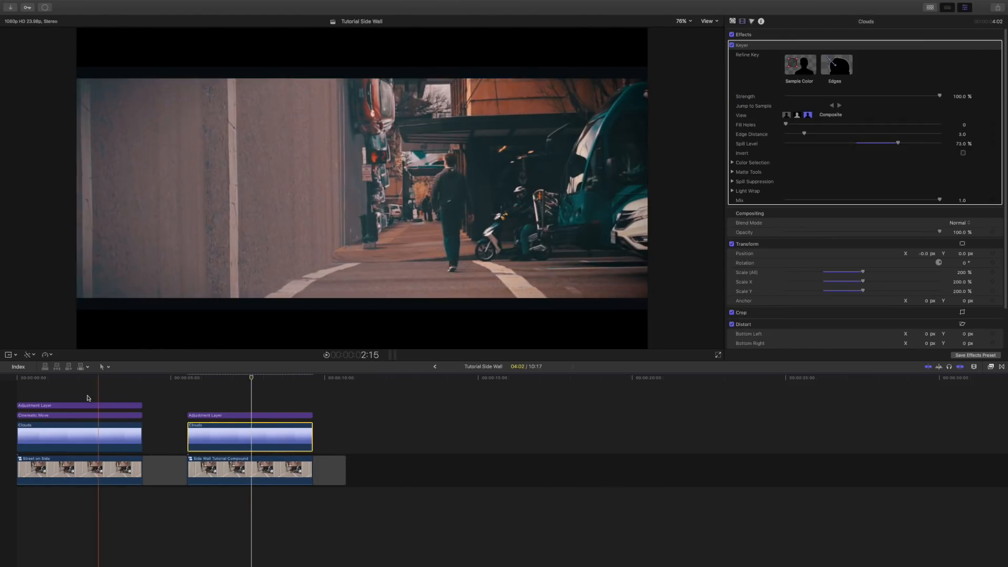
click(227, 378)
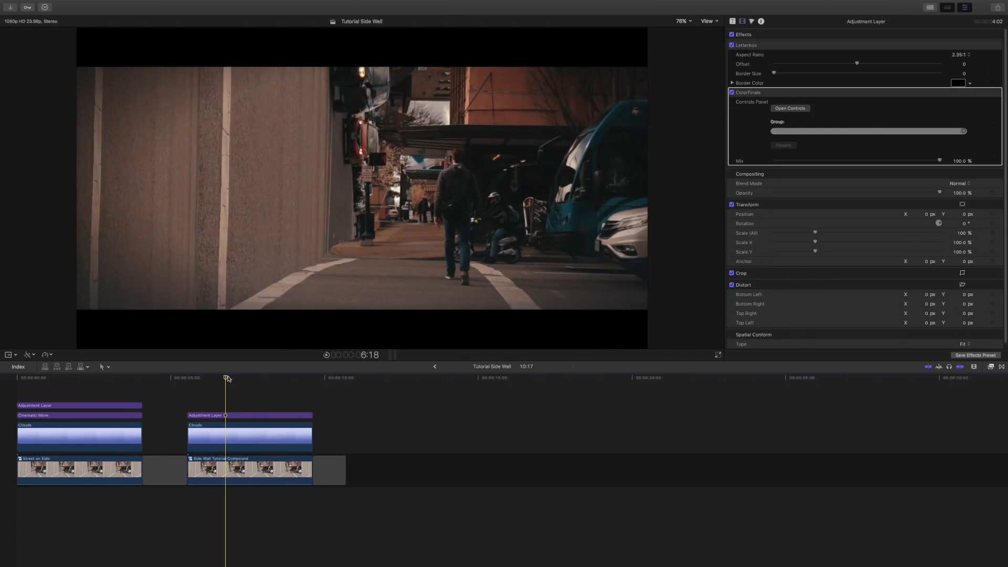
key(space)
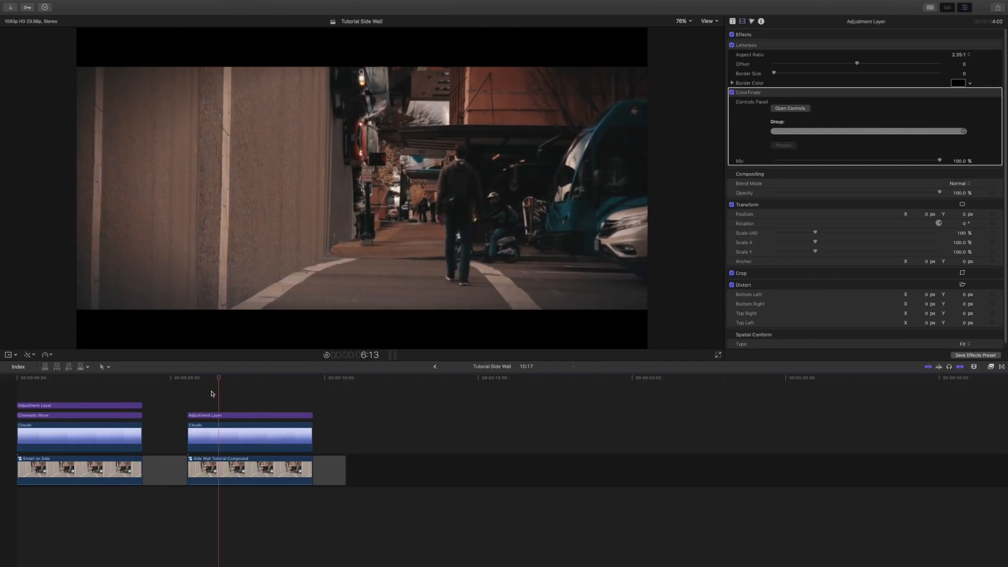
key(space)
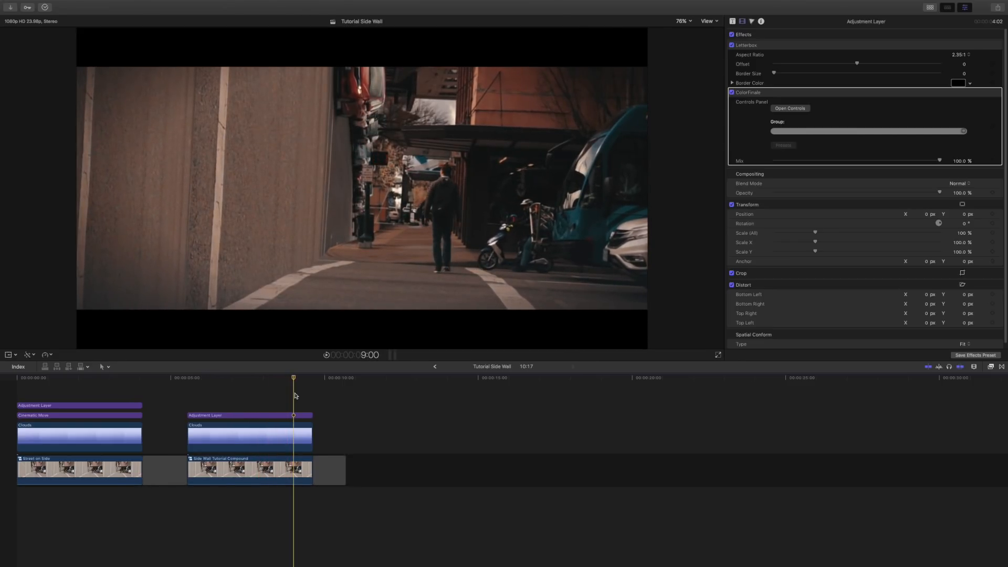